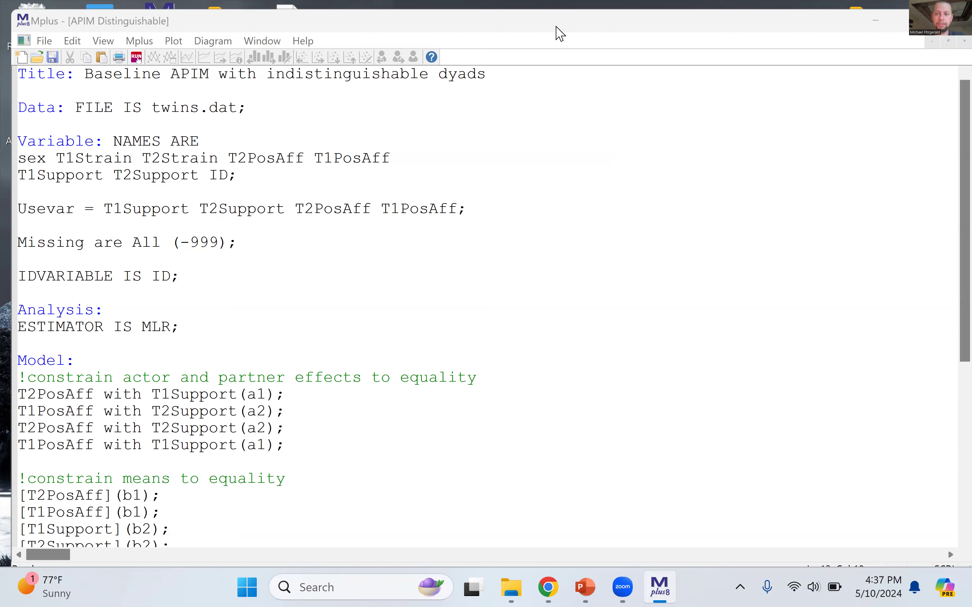
Review the Variable section: the variable names, the Usevar list and the Missing statement with its missing-value code
{"action": "left_click", "coordinate": [573, 18]}
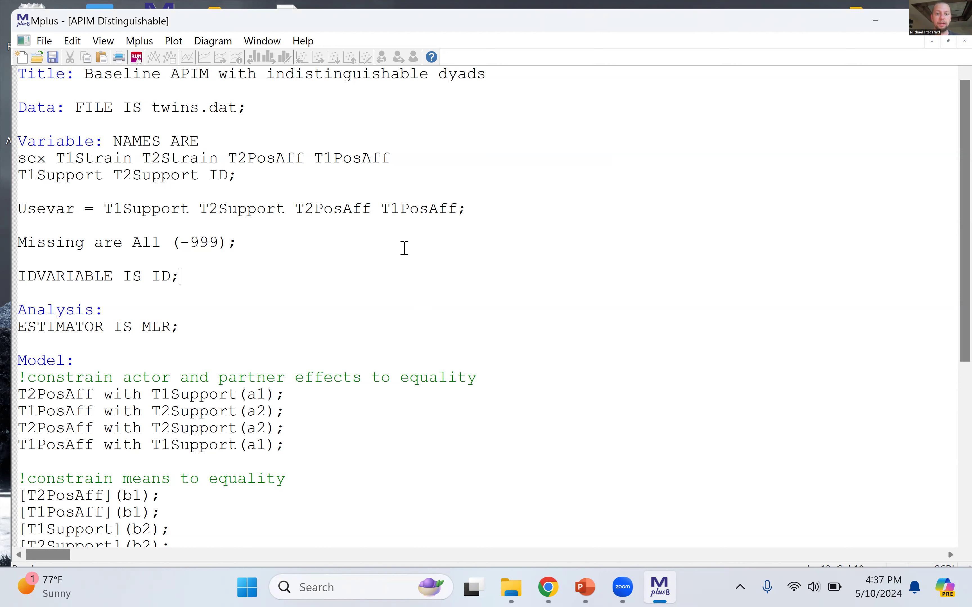
{"action": "left_click", "coordinate": [255, 250]}
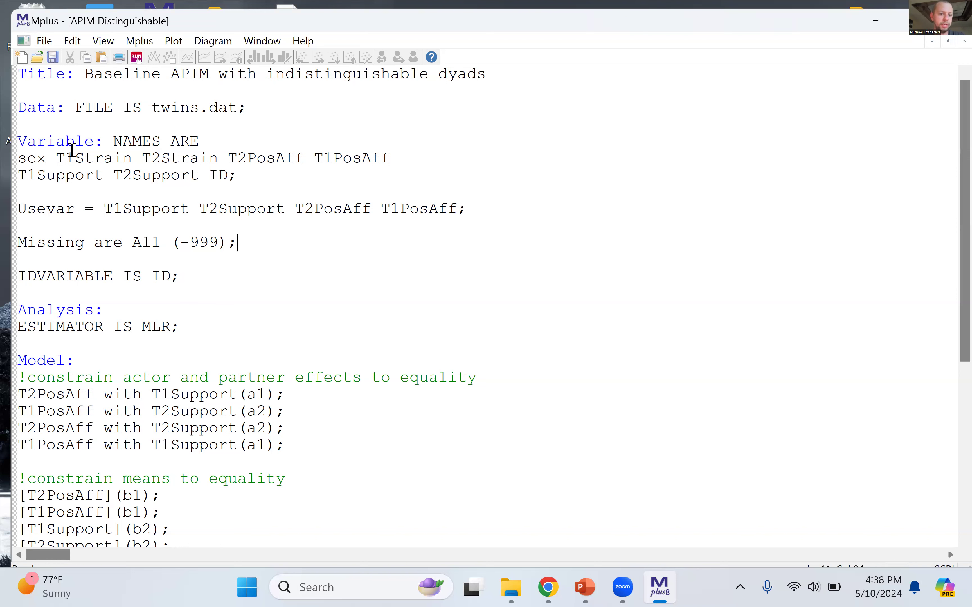
{"action": "left_click_drag", "start_coordinate": [18, 158], "coordinate": [265, 186]}
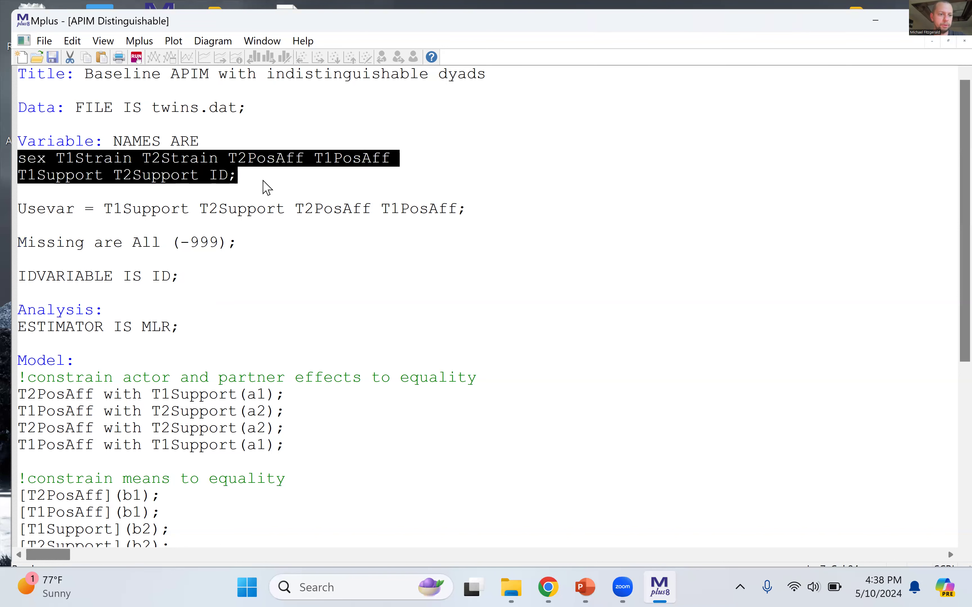
{"action": "left_click", "coordinate": [249, 183]}
{"action": "left_click_drag", "start_coordinate": [21, 213], "coordinate": [507, 208]}
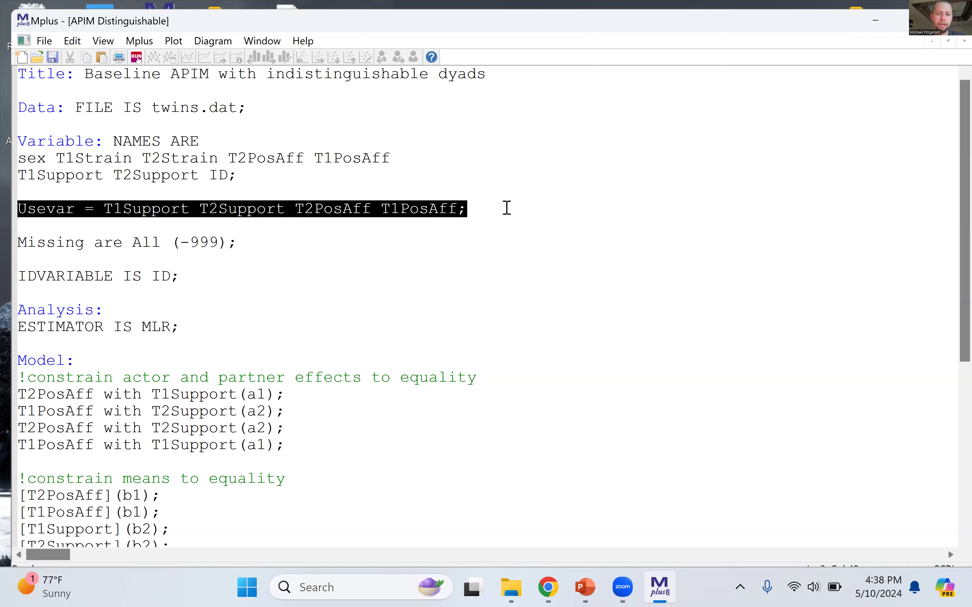
{"action": "left_click", "coordinate": [226, 216]}
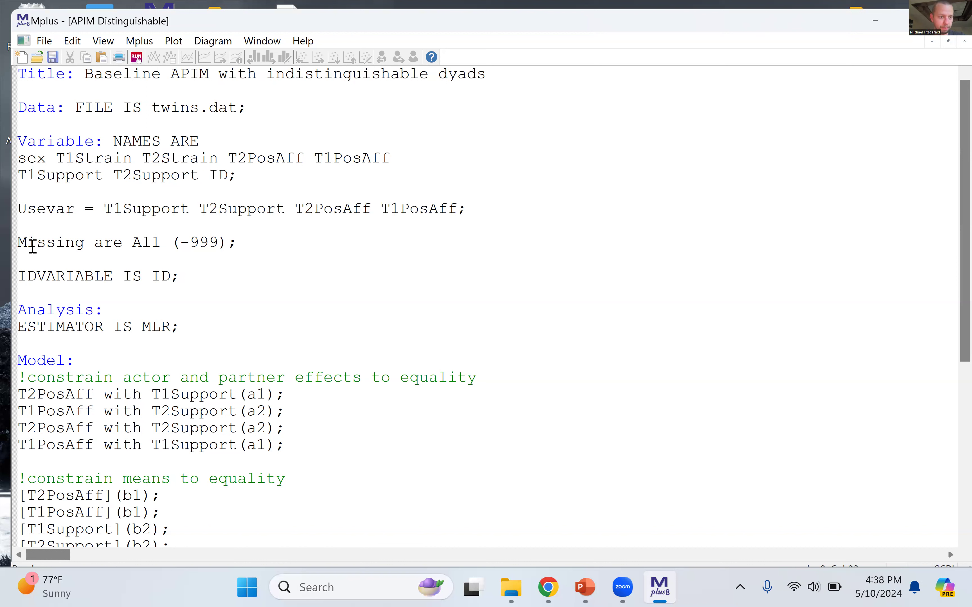
{"action": "left_click_drag", "start_coordinate": [18, 242], "coordinate": [258, 240]}
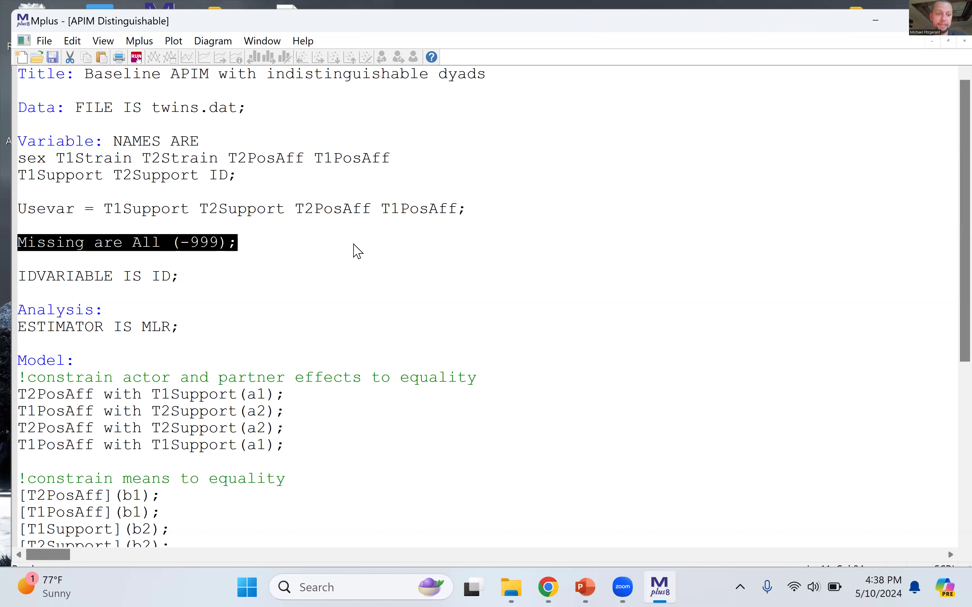
{"action": "left_click", "coordinate": [244, 241]}
{"action": "left_click", "coordinate": [18, 241]}
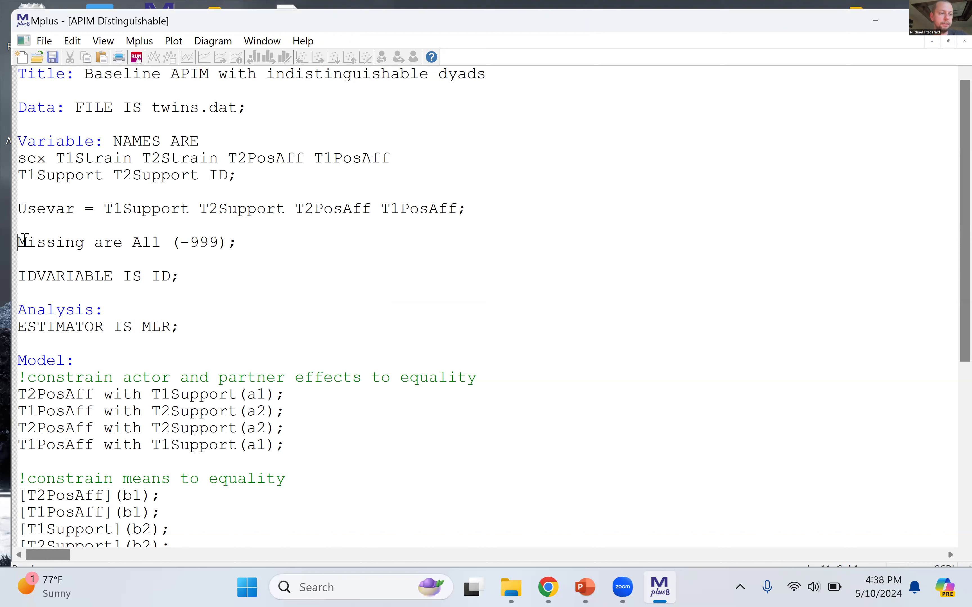
{"action": "left_click_drag", "start_coordinate": [24, 241], "coordinate": [200, 256]}
{"action": "left_click", "coordinate": [204, 265]}
{"action": "left_click_drag", "start_coordinate": [182, 242], "coordinate": [217, 250]}
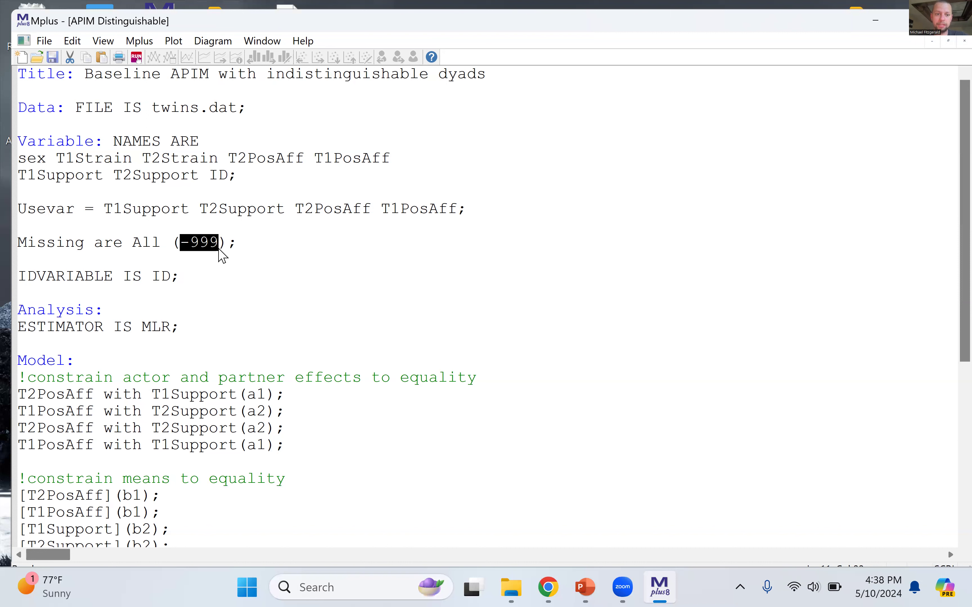
{"action": "left_click_drag", "start_coordinate": [220, 252], "coordinate": [299, 280]}
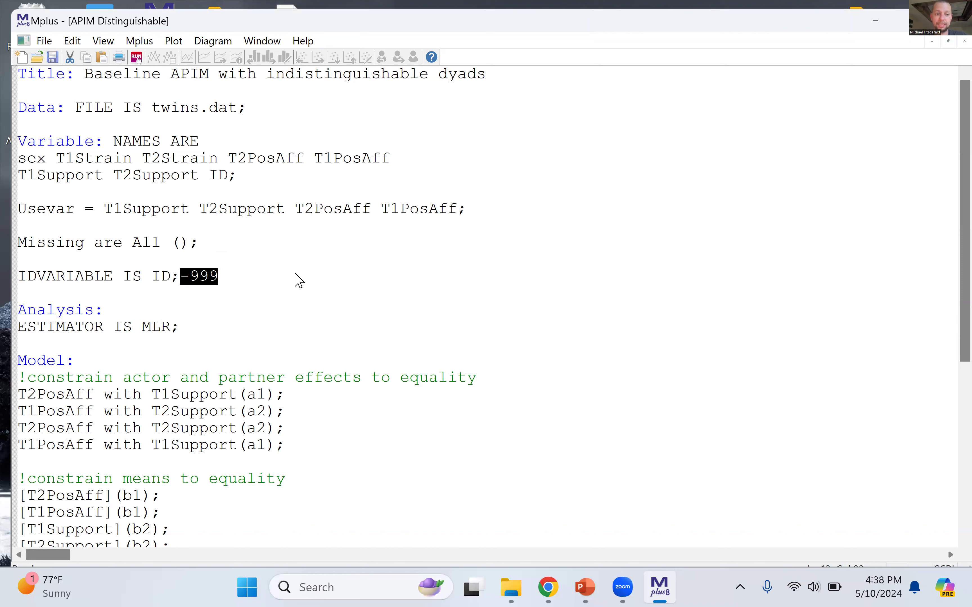
{"action": "left_click", "coordinate": [329, 276]}
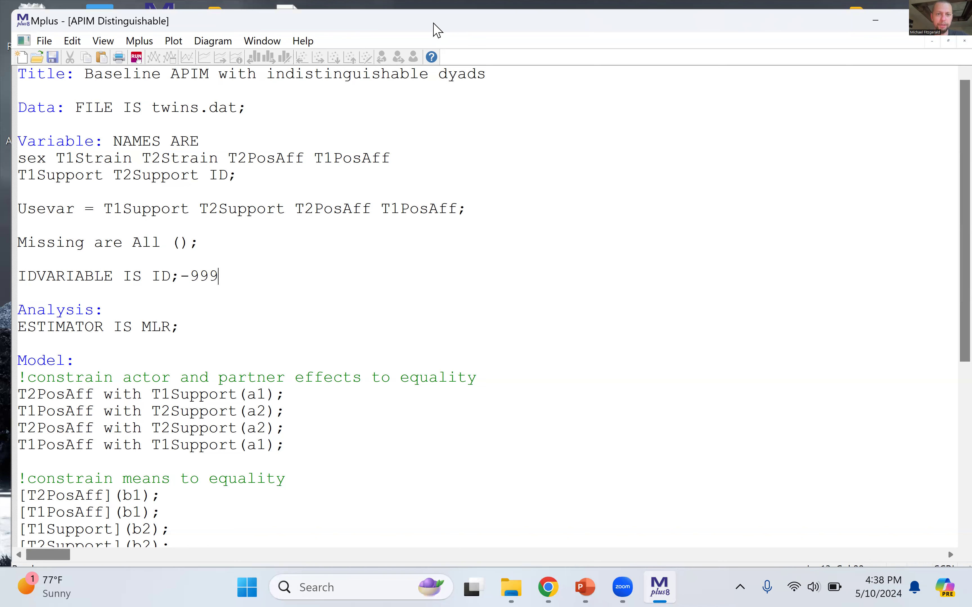
{"action": "left_click_drag", "start_coordinate": [432, 31], "coordinate": [430, 27]}
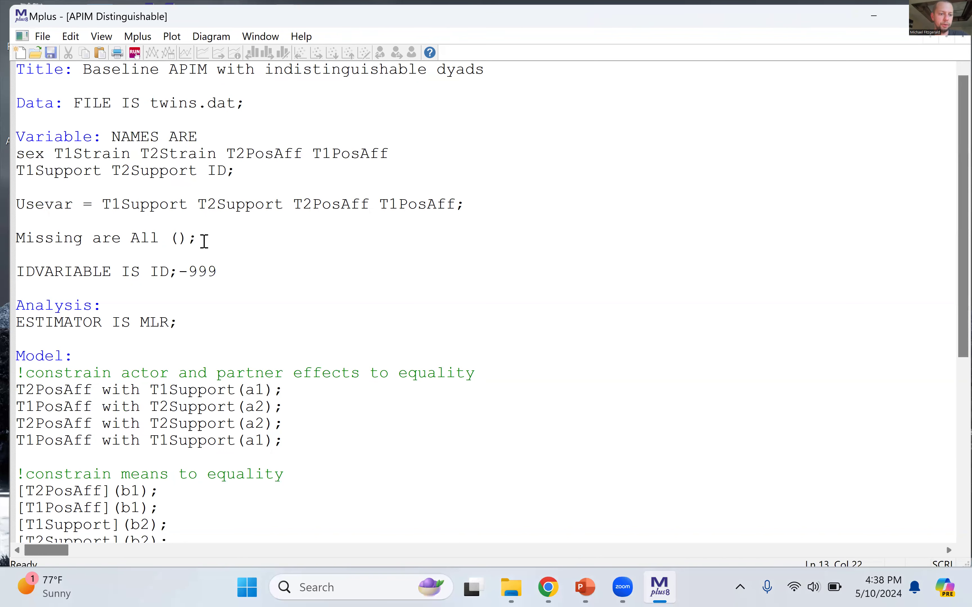
Restore the missing-value code -999 inside the empty parentheses of the Missing statement
{"action": "left_click", "coordinate": [180, 238]}
{"action": "type", "text": "-999"}
{"action": "key", "text": "BackSpace"}
{"action": "key", "text": "BackSpace"}
{"action": "key", "text": "BackSpace"}
{"action": "type", "text": "0"}
{"action": "key", "text": "BackSpace"}
{"action": "type", "text": "999"}
Remove the stray -999 after the IDVARIABLE statement so that the line ends with a semicolon
{"action": "left_click", "coordinate": [242, 276]}
{"action": "key", "text": "BackSpace"}
{"action": "key", "text": "BackSpace"}
{"action": "key", "text": "BackSpace"}
{"action": "key", "text": "BackSpace"}
{"action": "key", "text": "BackSpace"}
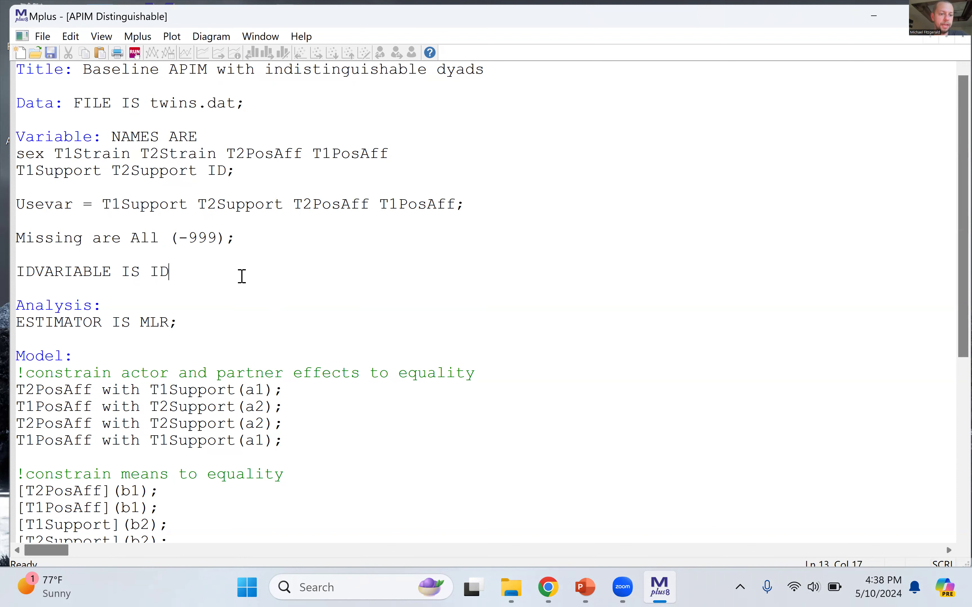
{"action": "type", "text": ";"}
Replace "with" by "on" in all four PosAff and Support statements under the actor and partner effects comment
{"action": "scroll", "coordinate": [462, 150], "scroll_direction": "down", "scroll_amount": 4}
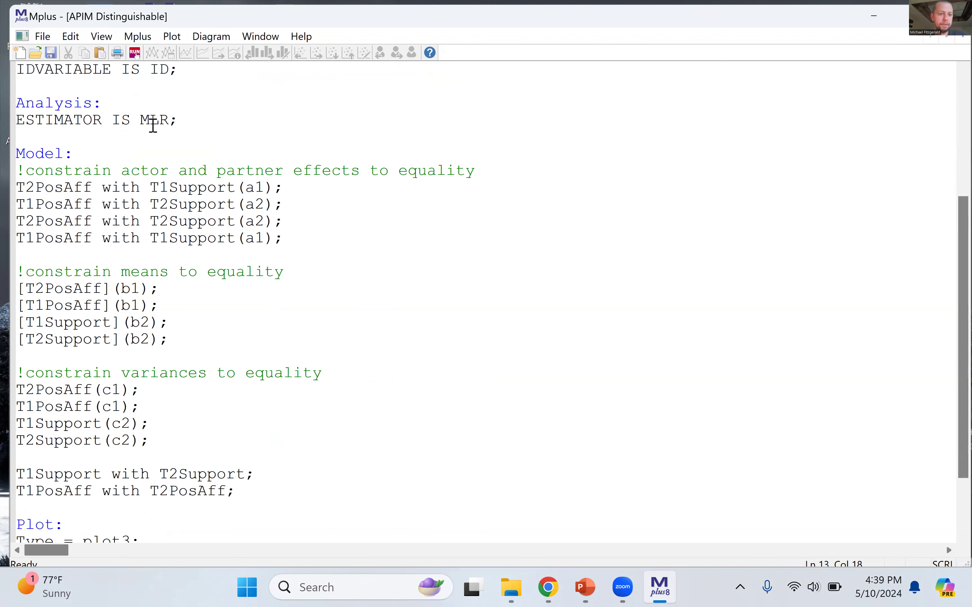
{"action": "scroll", "coordinate": [154, 127], "scroll_direction": "up", "scroll_amount": 2}
{"action": "scroll", "coordinate": [316, 422], "scroll_direction": "up", "scroll_amount": 2}
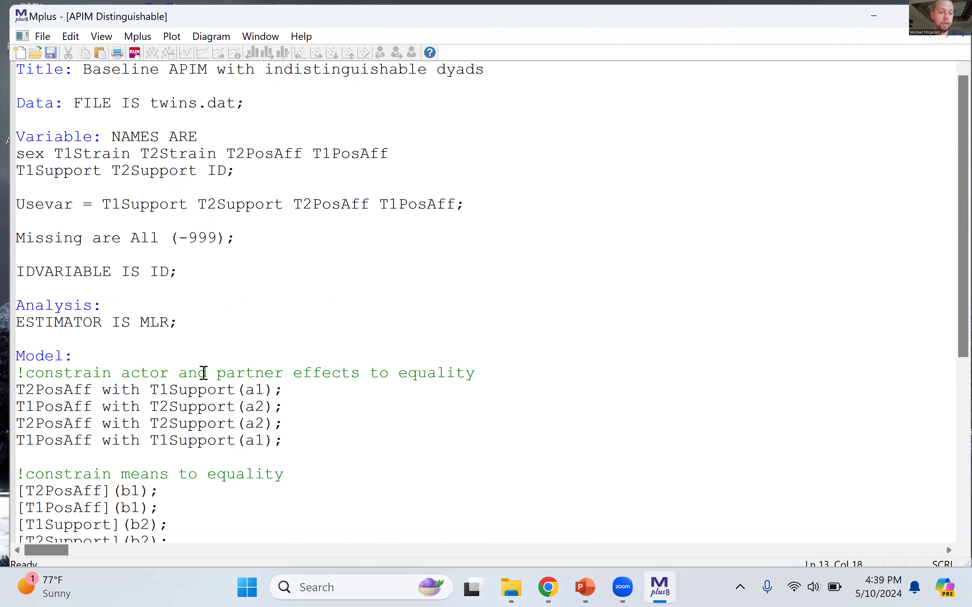
{"action": "scroll", "coordinate": [204, 373], "scroll_direction": "down", "scroll_amount": 2}
{"action": "scroll", "coordinate": [256, 274], "scroll_direction": "down", "scroll_amount": 2}
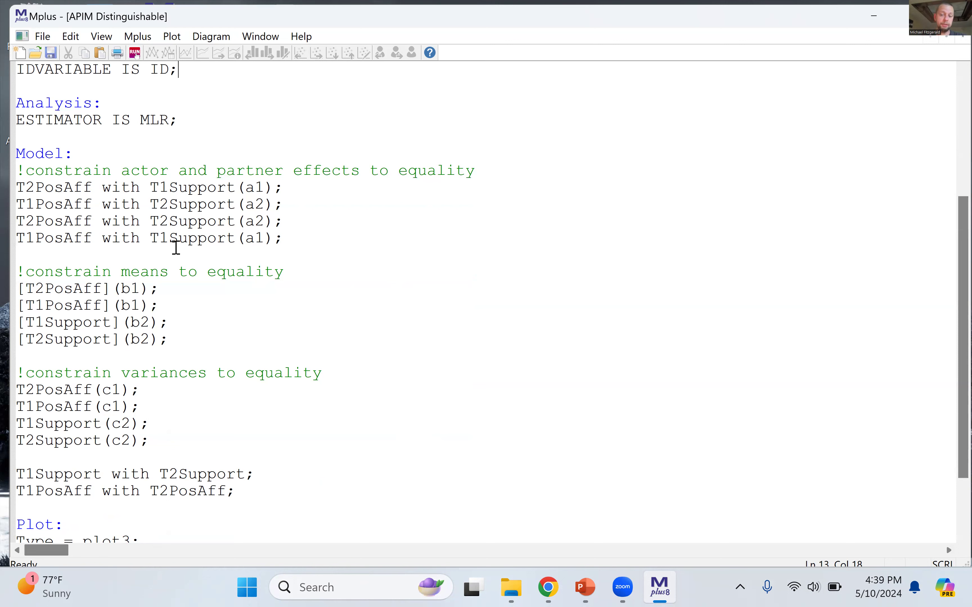
{"action": "left_click", "coordinate": [113, 188]}
{"action": "double_click", "coordinate": [120, 192]}
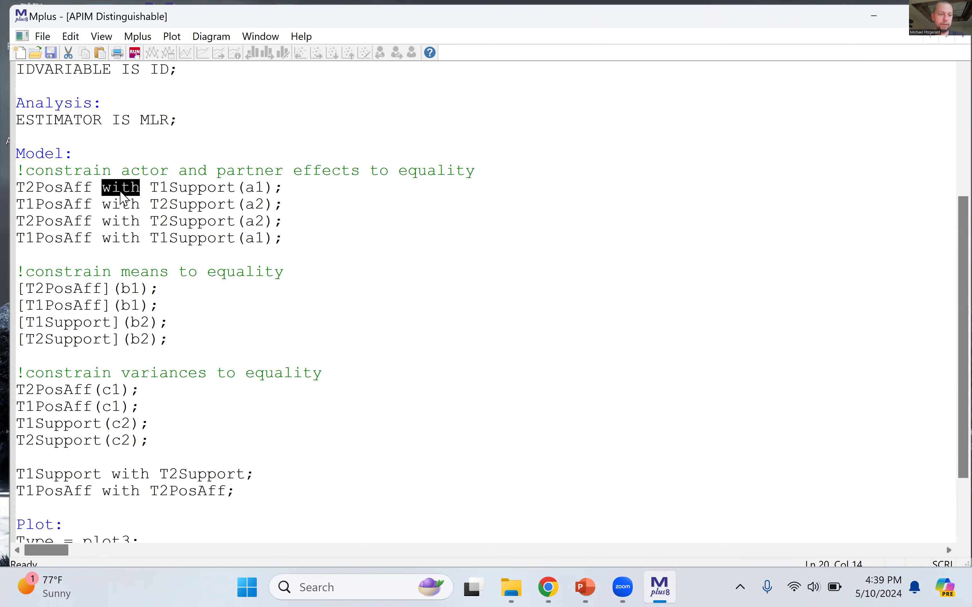
{"action": "type", "text": "on"}
{"action": "double_click", "coordinate": [122, 204]}
{"action": "type", "text": "on"}
{"action": "double_click", "coordinate": [133, 221]}
{"action": "type", "text": "on"}
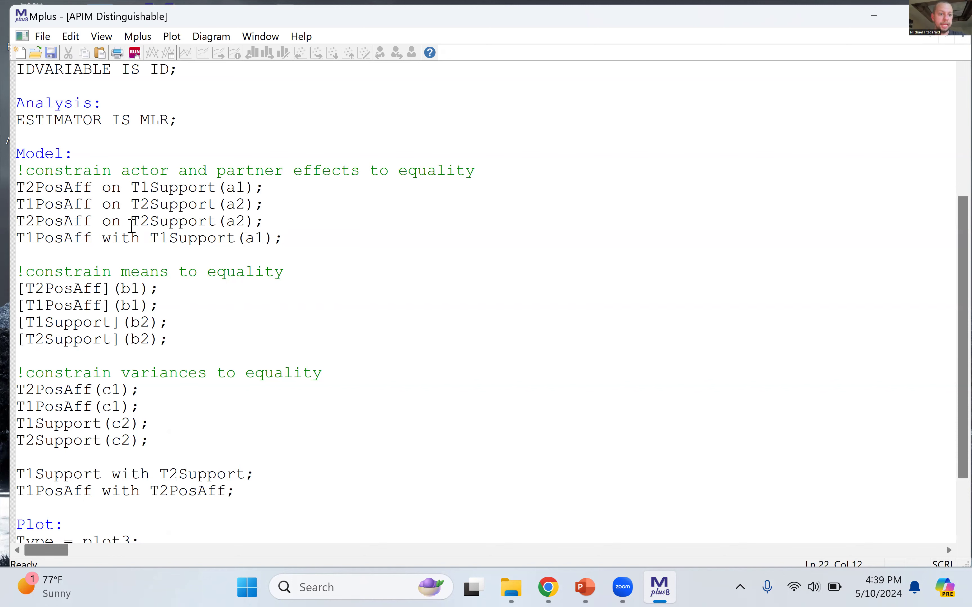
{"action": "double_click", "coordinate": [130, 240]}
{"action": "key", "text": "BackSpace"}
{"action": "key", "text": "BackSpace"}
{"action": "key", "text": "BackSpace"}
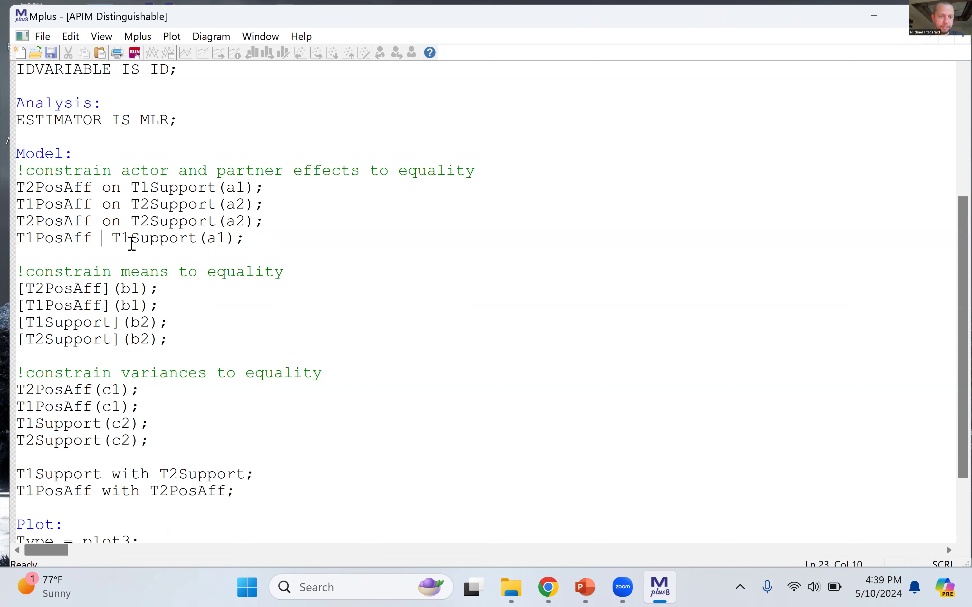
{"action": "type", "text": "on"}
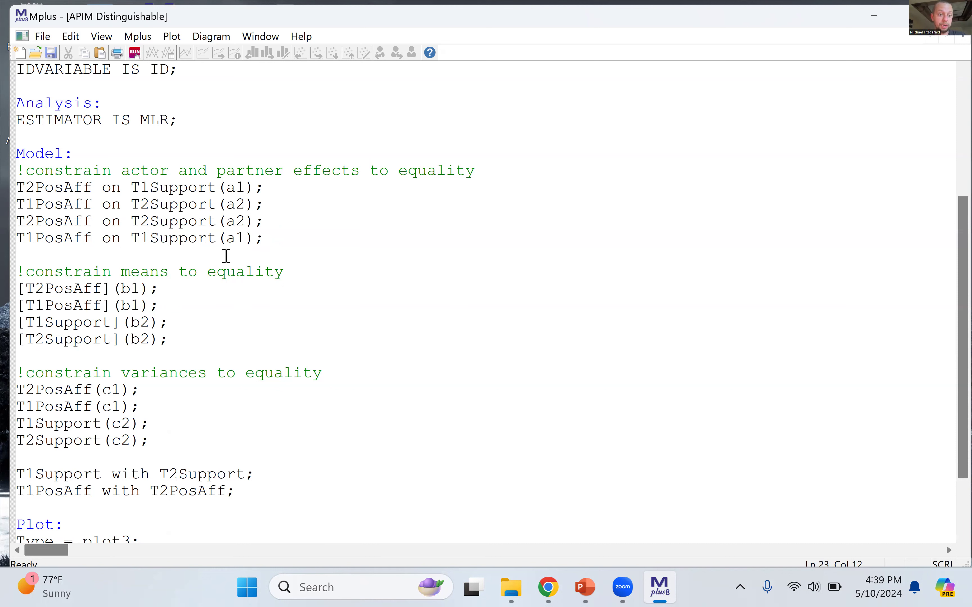
Examine the outcome and predictor in the first regression statement to tell whether it is an actor or partner effect
{"action": "scroll", "coordinate": [226, 256], "scroll_direction": "up", "scroll_amount": 2}
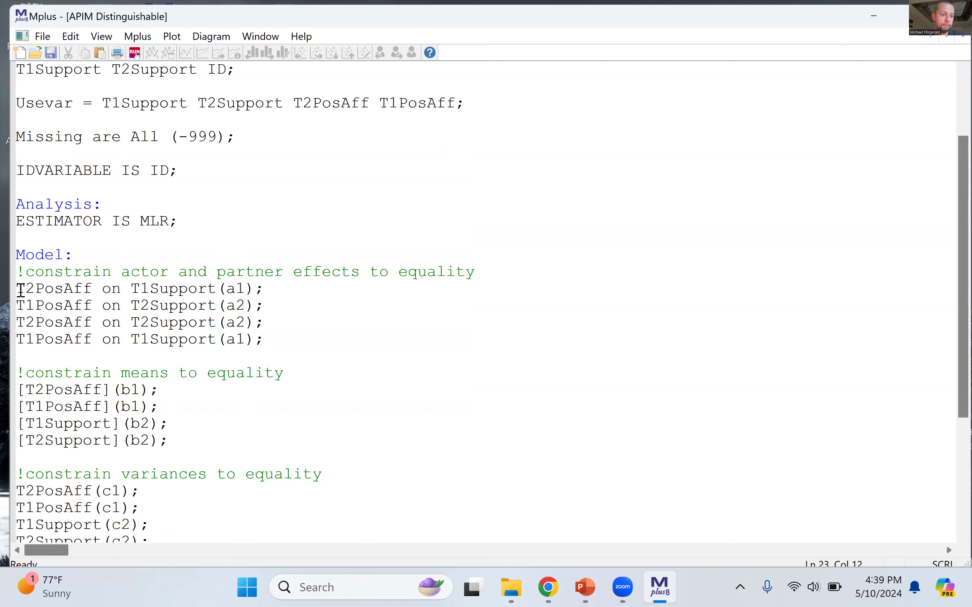
{"action": "left_click_drag", "start_coordinate": [19, 288], "coordinate": [217, 288]}
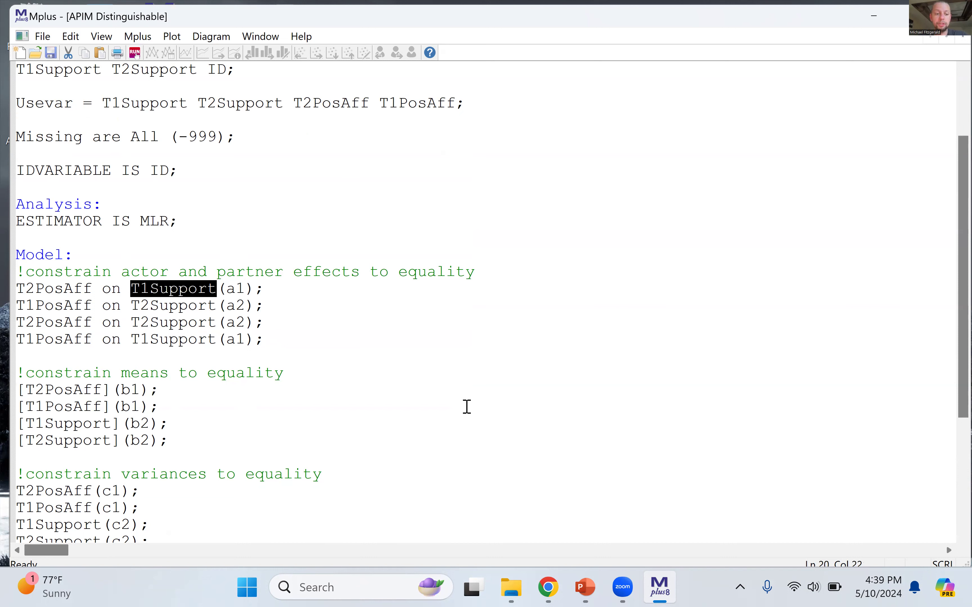
{"action": "left_click", "coordinate": [404, 433]}
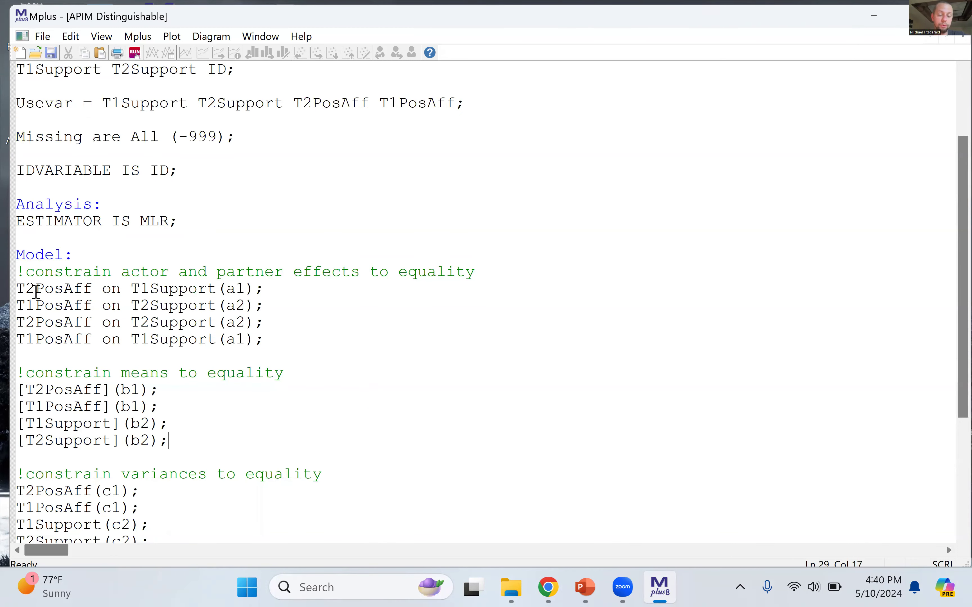
{"action": "left_click_drag", "start_coordinate": [130, 288], "coordinate": [149, 288]}
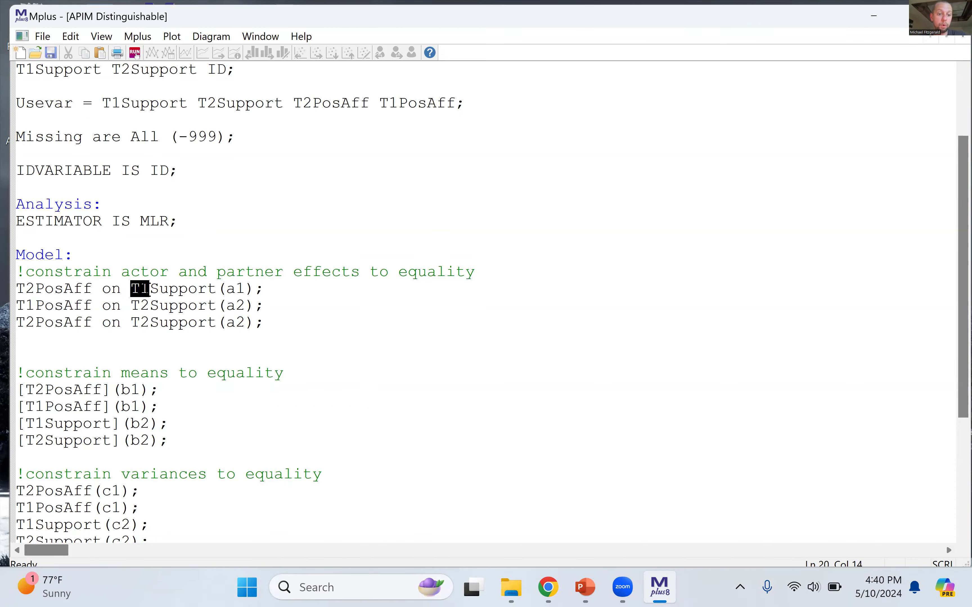
{"action": "left_click", "coordinate": [198, 290]}
{"action": "left_click", "coordinate": [26, 290]}
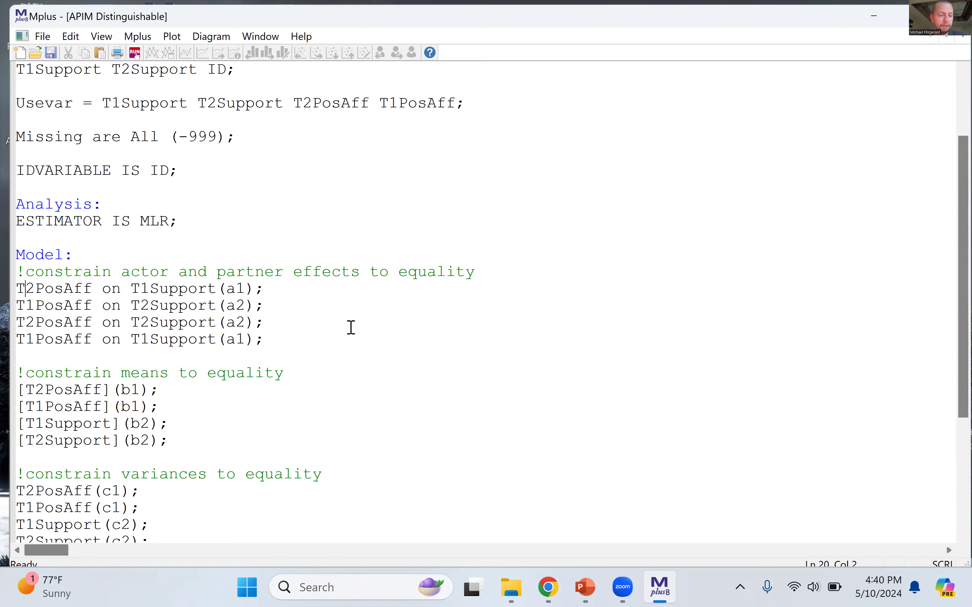
{"action": "left_click_drag", "start_coordinate": [95, 290], "coordinate": [12, 291]}
{"action": "left_click", "coordinate": [145, 306]}
{"action": "left_click", "coordinate": [132, 289]}
{"action": "left_click_drag", "start_coordinate": [134, 290], "coordinate": [222, 289]}
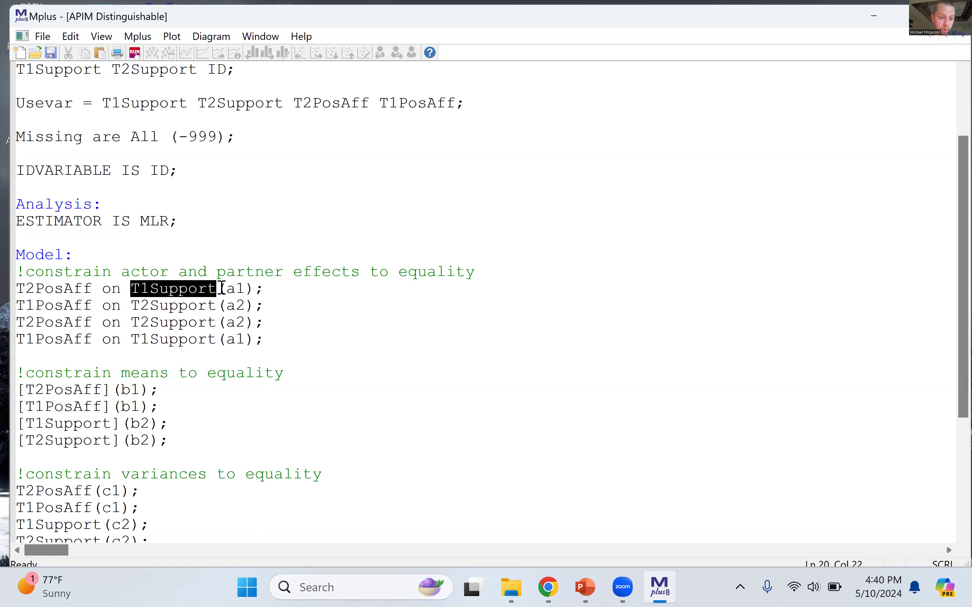
Relabel the effect of T1Support on T2PosAff as p1 and the effect of T2Support on T1PosAff as p2
{"action": "left_click", "coordinate": [237, 289]}
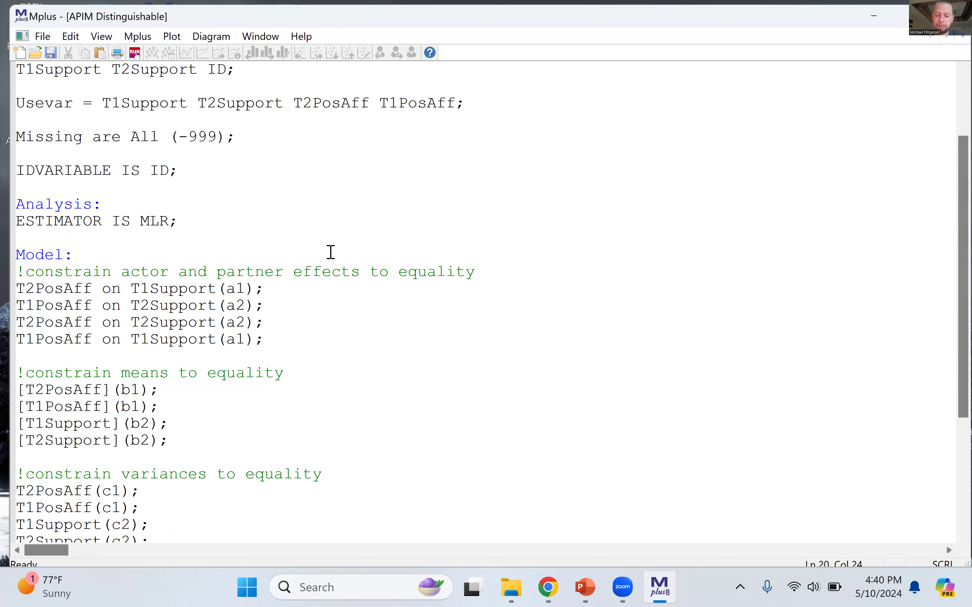
{"action": "key", "text": "BackSpace"}
{"action": "type", "text": "p"}
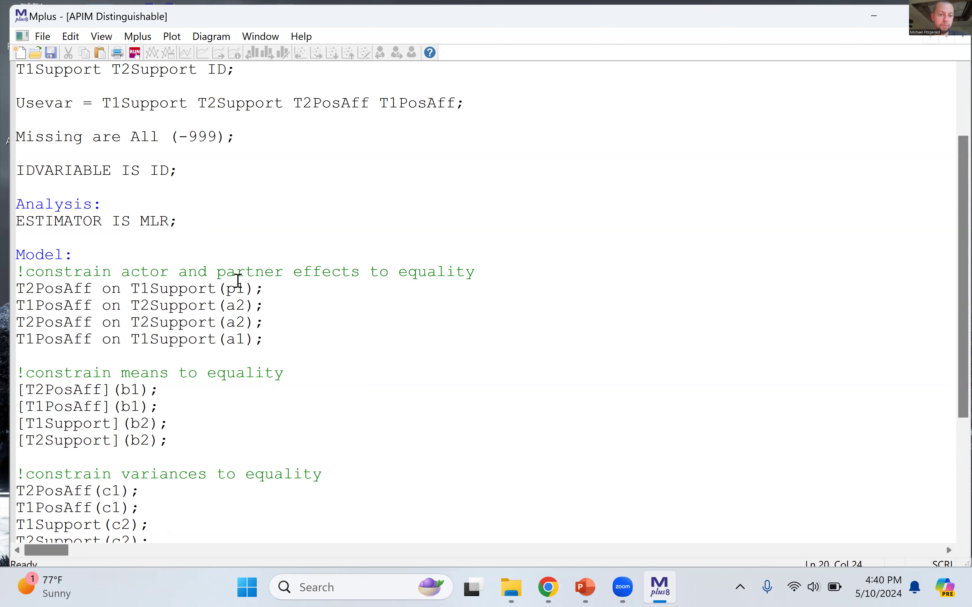
{"action": "left_click_drag", "start_coordinate": [93, 306], "coordinate": [15, 307]}
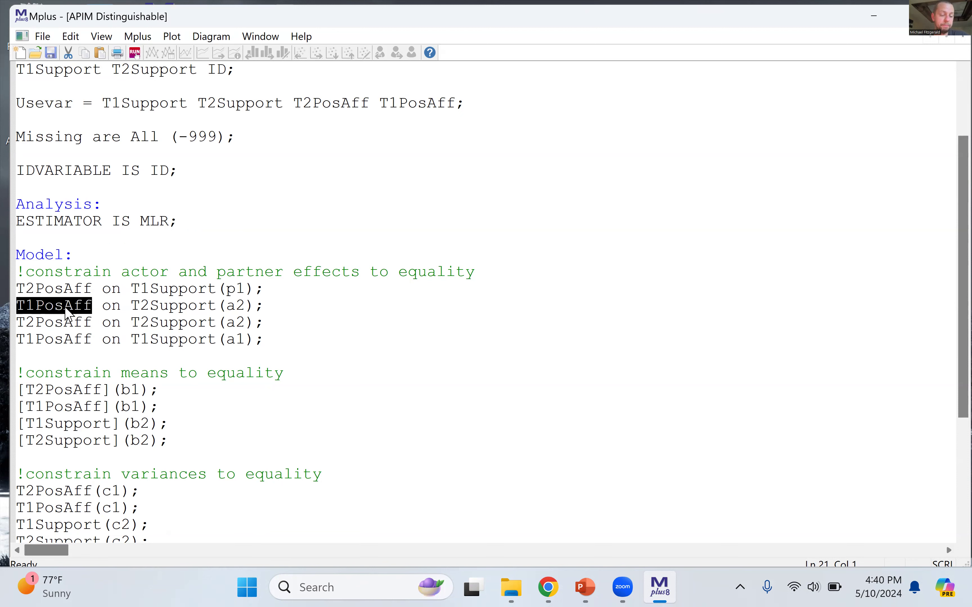
{"action": "left_click_drag", "start_coordinate": [130, 307], "coordinate": [215, 308]}
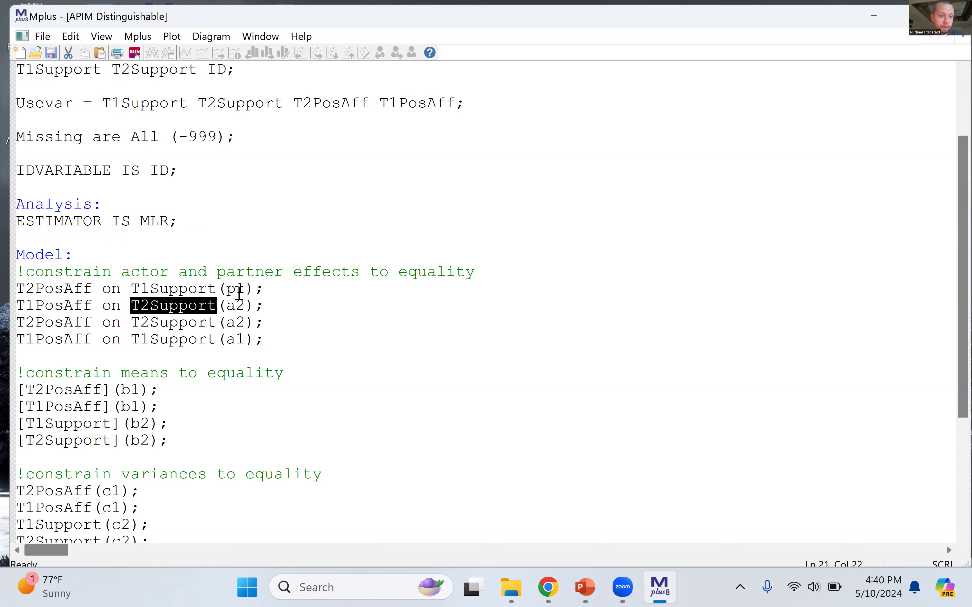
{"action": "left_click", "coordinate": [244, 307]}
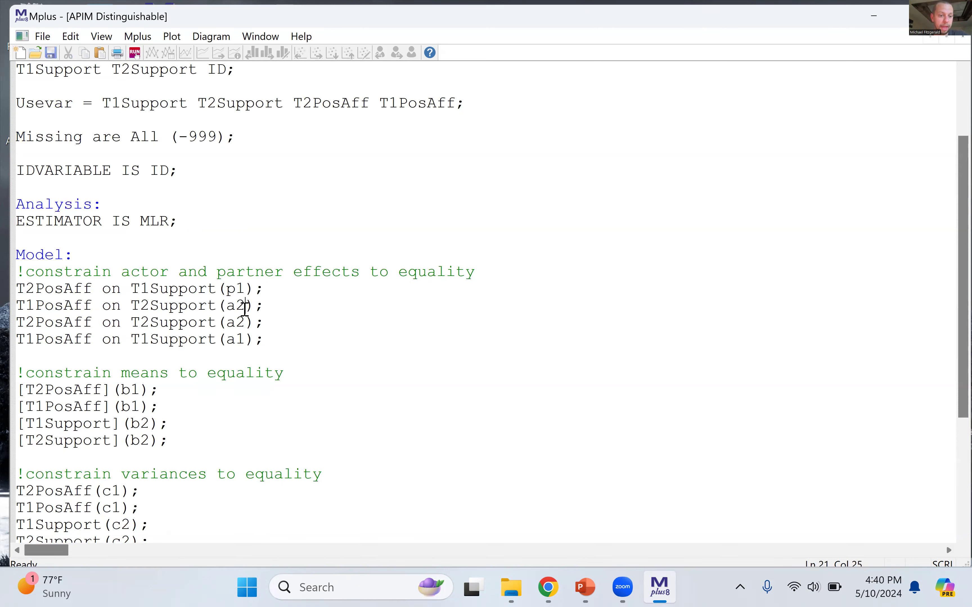
{"action": "key", "text": "BackSpace"}
{"action": "type", "text": "p"}
Review the two actor-effect and two partner-effect regression statements and compare their parameter labels
{"action": "left_click_drag", "start_coordinate": [22, 322], "coordinate": [269, 343]}
{"action": "left_click", "coordinate": [268, 339]}
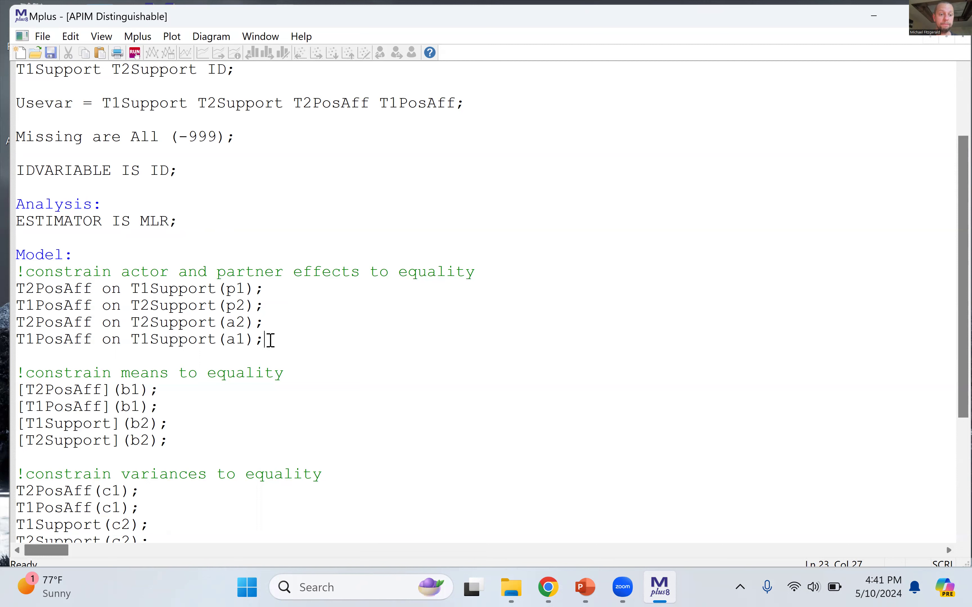
{"action": "left_click_drag", "start_coordinate": [277, 340], "coordinate": [11, 325]}
{"action": "left_click", "coordinate": [196, 340]}
{"action": "left_click_drag", "start_coordinate": [274, 305], "coordinate": [9, 294]}
{"action": "left_click", "coordinate": [249, 289]}
{"action": "left_click", "coordinate": [227, 289]}
{"action": "double_click", "coordinate": [234, 290]}
{"action": "left_click", "coordinate": [232, 306]}
{"action": "double_click", "coordinate": [235, 306]}
{"action": "left_click", "coordinate": [276, 316]}
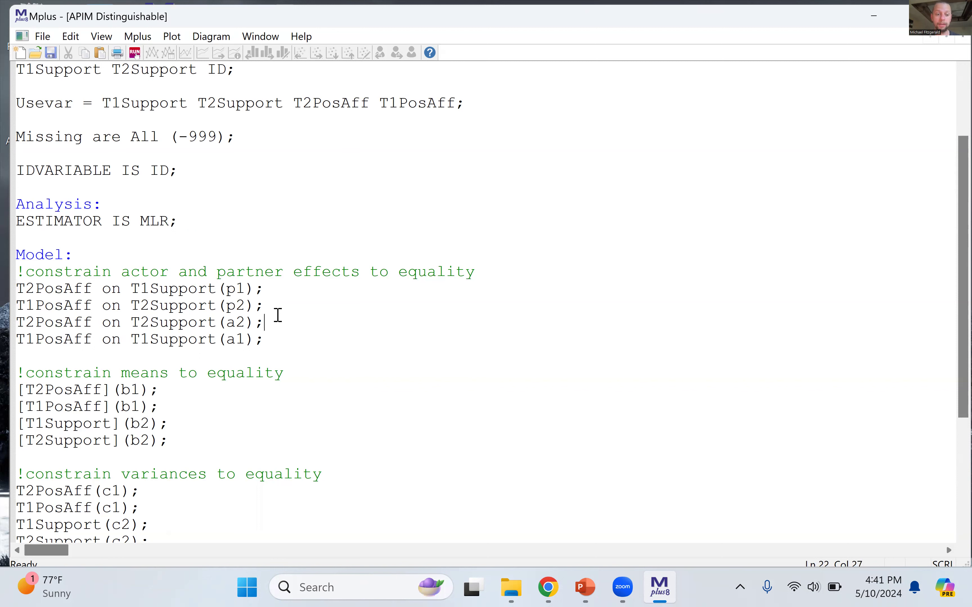
{"action": "double_click", "coordinate": [249, 322]}
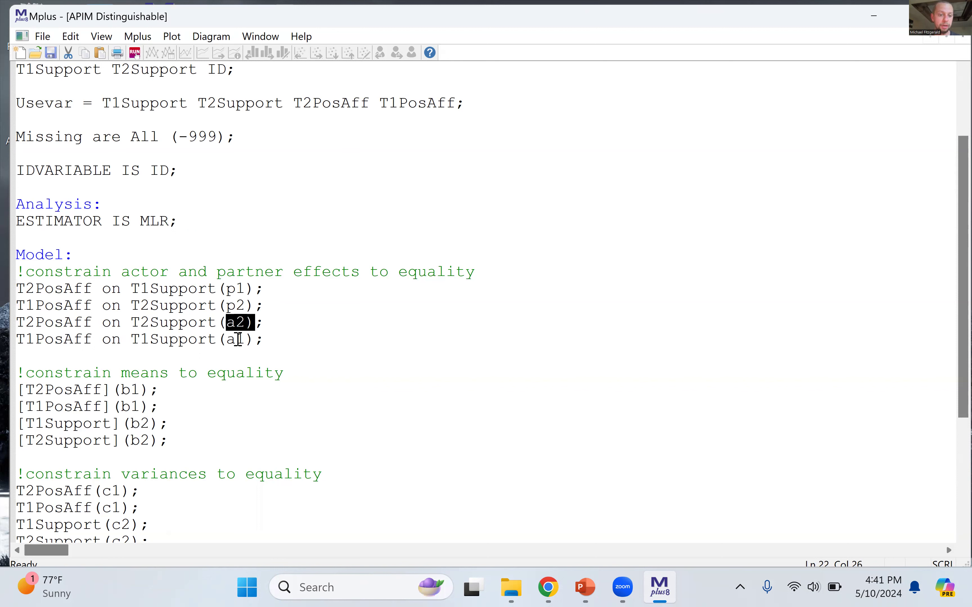
{"action": "left_click_drag", "start_coordinate": [227, 340], "coordinate": [246, 347]}
{"action": "left_click", "coordinate": [267, 338]}
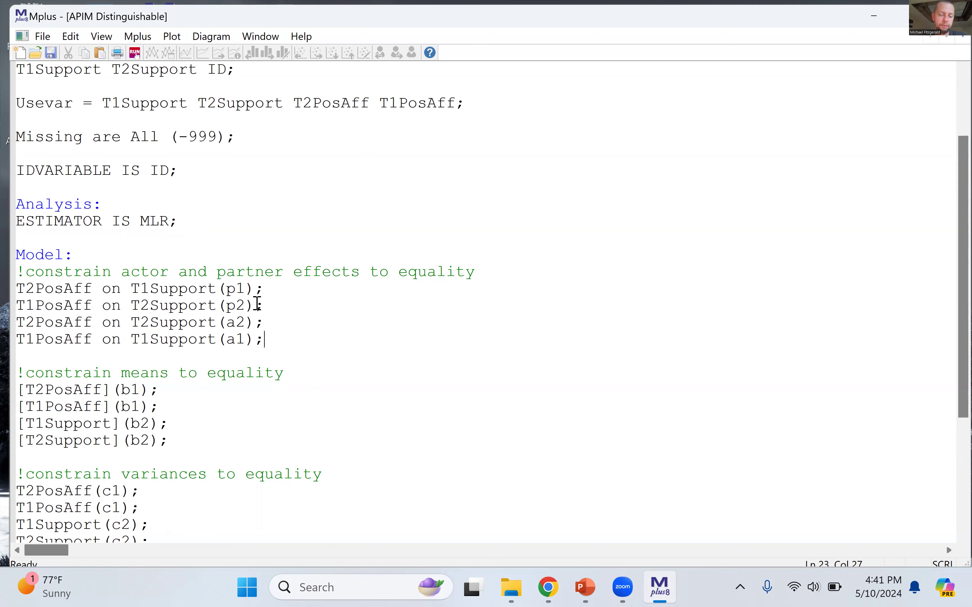
{"action": "left_click", "coordinate": [246, 306]}
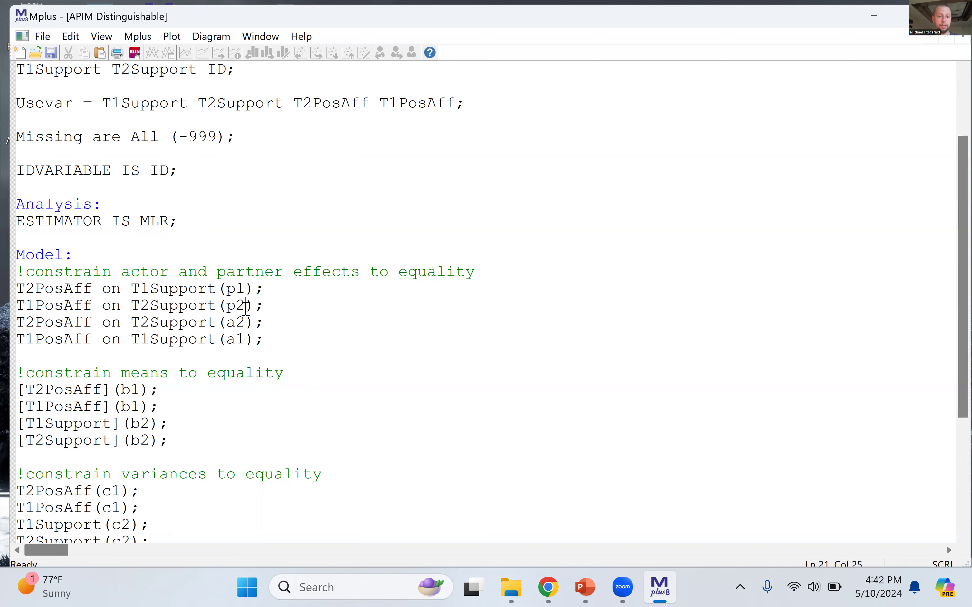
Relabel the effect of T2Support on T1PosAff as p1 and the effect of T2Support on T2PosAff as a1
{"action": "left_click_drag", "start_coordinate": [265, 306], "coordinate": [8, 289]}
{"action": "left_click_drag", "start_coordinate": [260, 120], "coordinate": [12, 104]}
{"action": "left_click", "coordinate": [243, 121]}
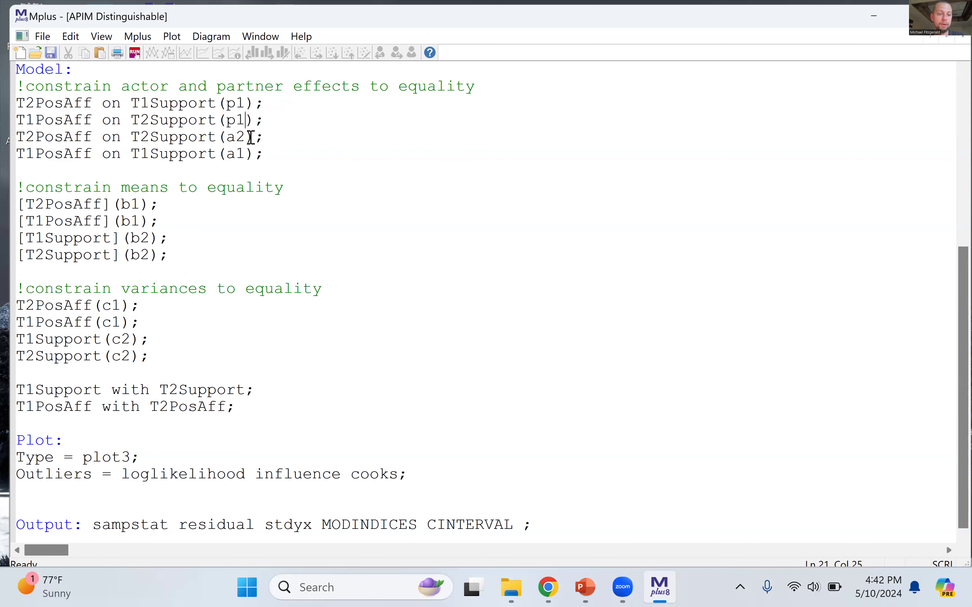
{"action": "key", "text": "BackSpace"}
{"action": "type", "text": "1"}
{"action": "scroll", "coordinate": [223, 103], "scroll_direction": "up", "scroll_amount": 2}
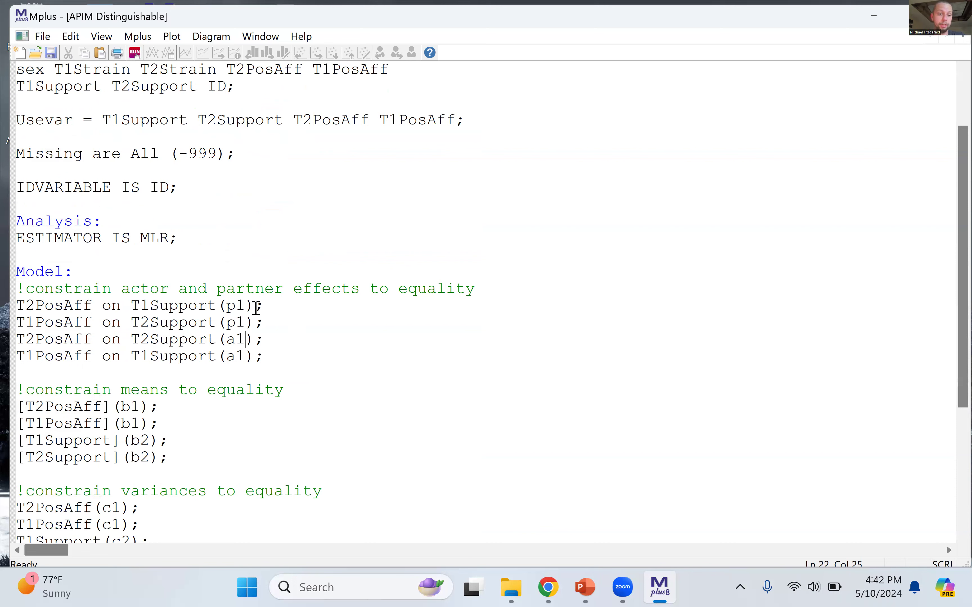
Review the shared label of the two partner-effect statements and that of the two actor-effect statements
{"action": "left_click_drag", "start_coordinate": [264, 323], "coordinate": [10, 305]}
{"action": "left_click", "coordinate": [268, 310]}
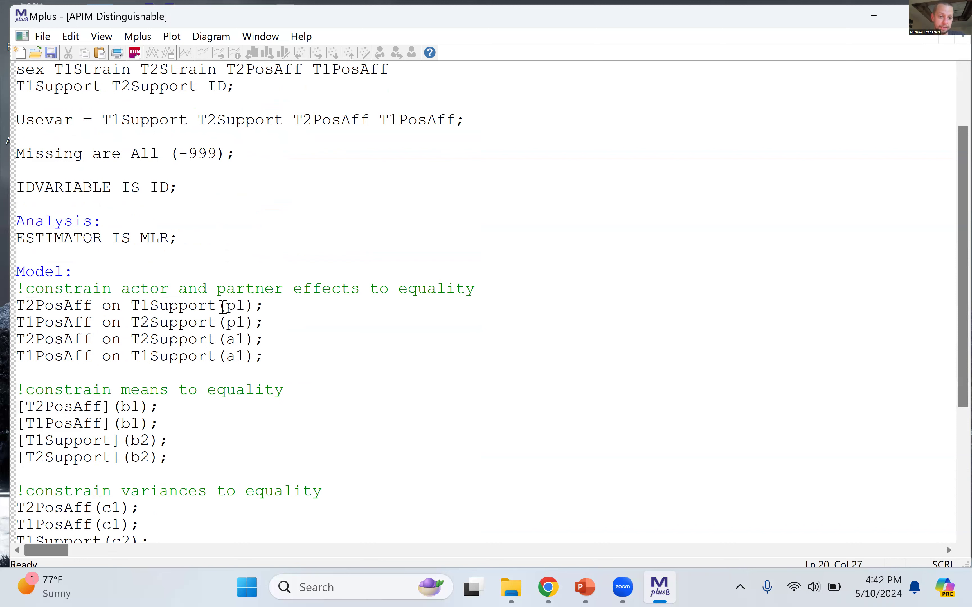
{"action": "left_click_drag", "start_coordinate": [216, 306], "coordinate": [254, 306]}
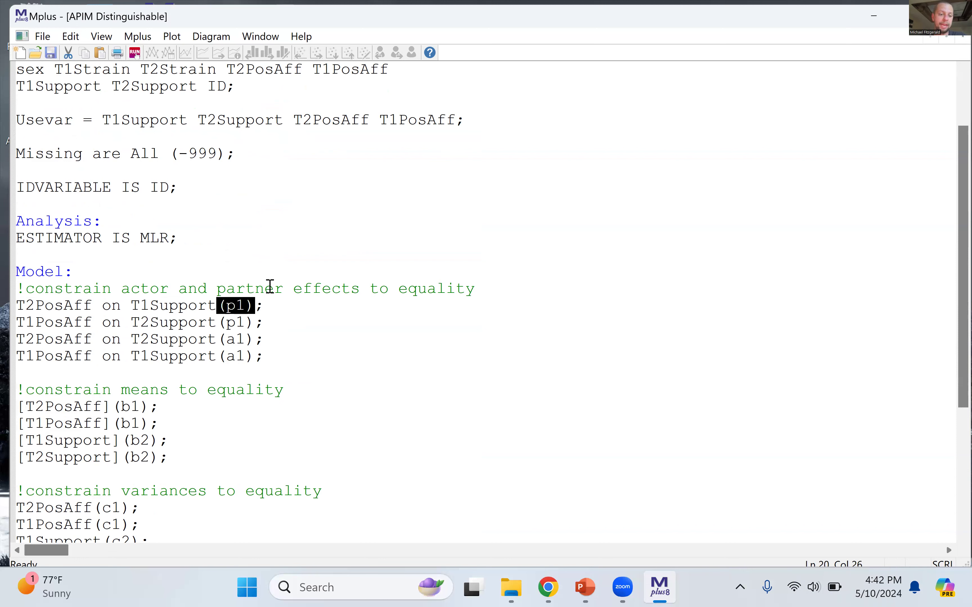
{"action": "left_click", "coordinate": [283, 310]}
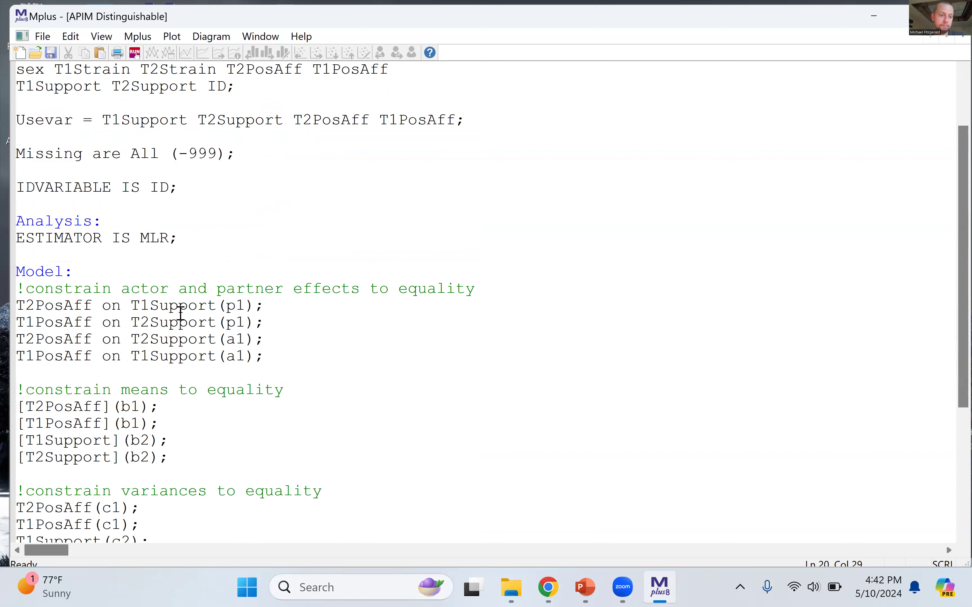
{"action": "left_click_drag", "start_coordinate": [21, 306], "coordinate": [197, 306]}
{"action": "key", "text": "Down"}
{"action": "key", "text": "Down"}
{"action": "key", "text": "Right"}
{"action": "key", "text": "Right"}
{"action": "key", "text": "Right"}
{"action": "key", "text": "Right"}
{"action": "key", "text": "Delete"}
{"action": "type", "text": "1"}
{"action": "left_click_drag", "start_coordinate": [268, 324], "coordinate": [198, 323]}
{"action": "left_click_drag", "start_coordinate": [96, 317], "coordinate": [9, 307]}
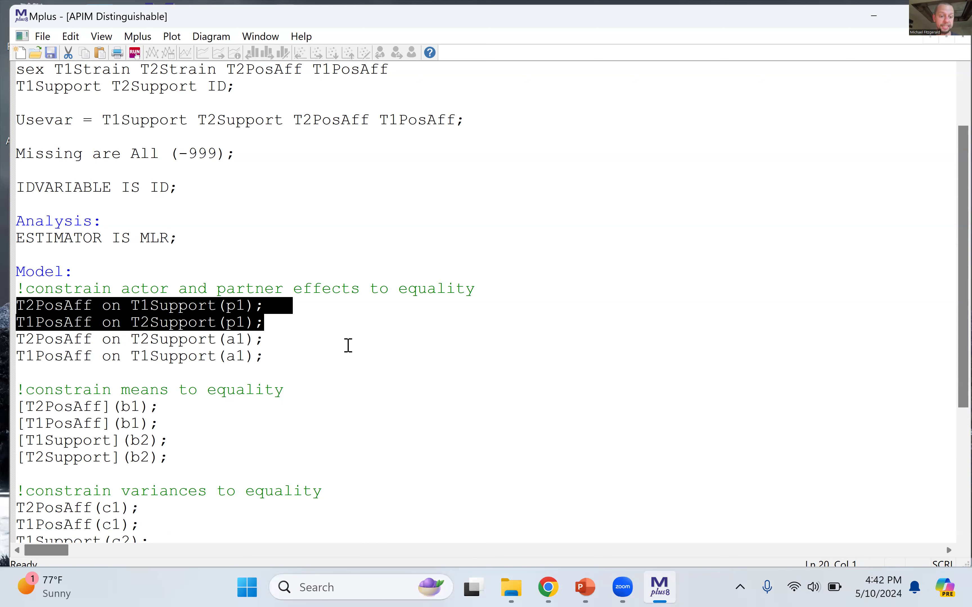
{"action": "left_click", "coordinate": [261, 340]}
{"action": "left_click_drag", "start_coordinate": [267, 358], "coordinate": [23, 347]}
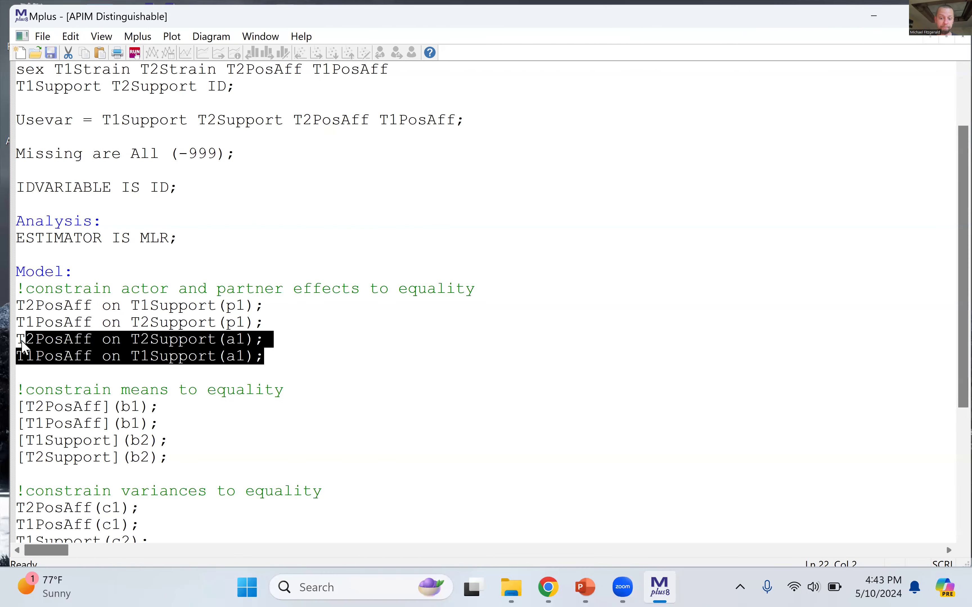
{"action": "left_click", "coordinate": [215, 457]}
Review the mean equality constraints, comparing the labels of the PosAff pair and the Support pair
{"action": "scroll", "coordinate": [215, 457], "scroll_direction": "down", "scroll_amount": 2}
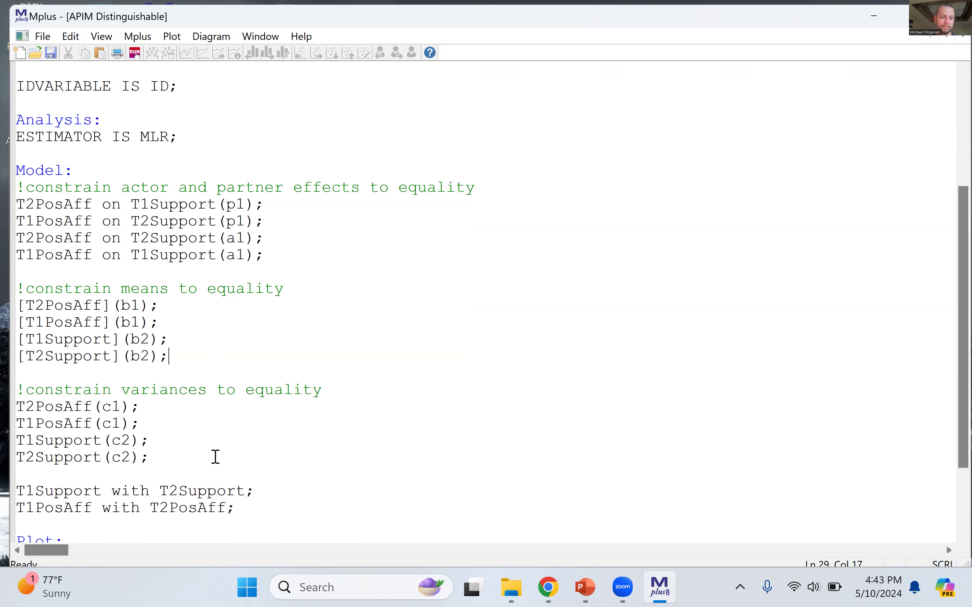
{"action": "left_click_drag", "start_coordinate": [179, 359], "coordinate": [12, 309]}
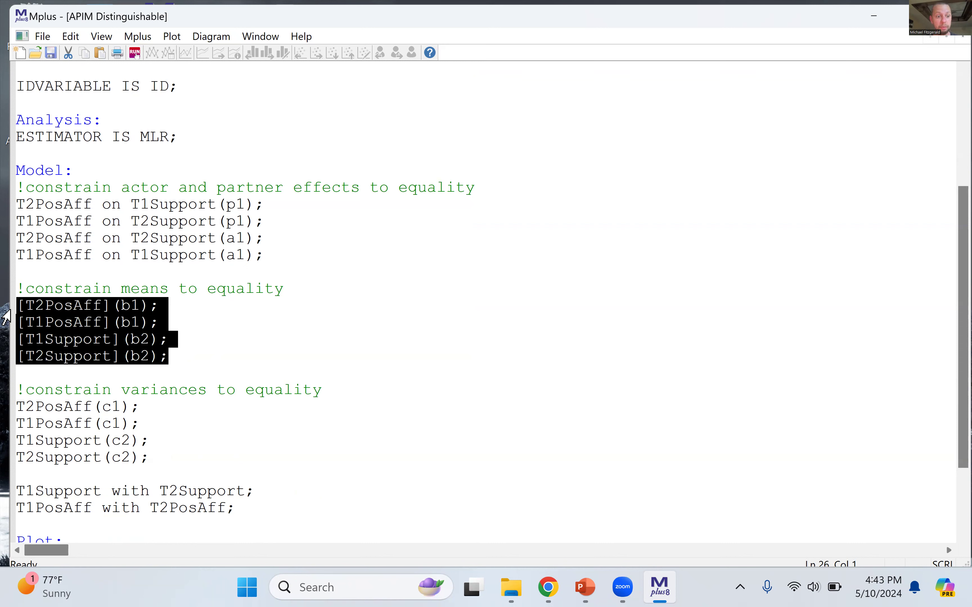
{"action": "left_click", "coordinate": [178, 307]}
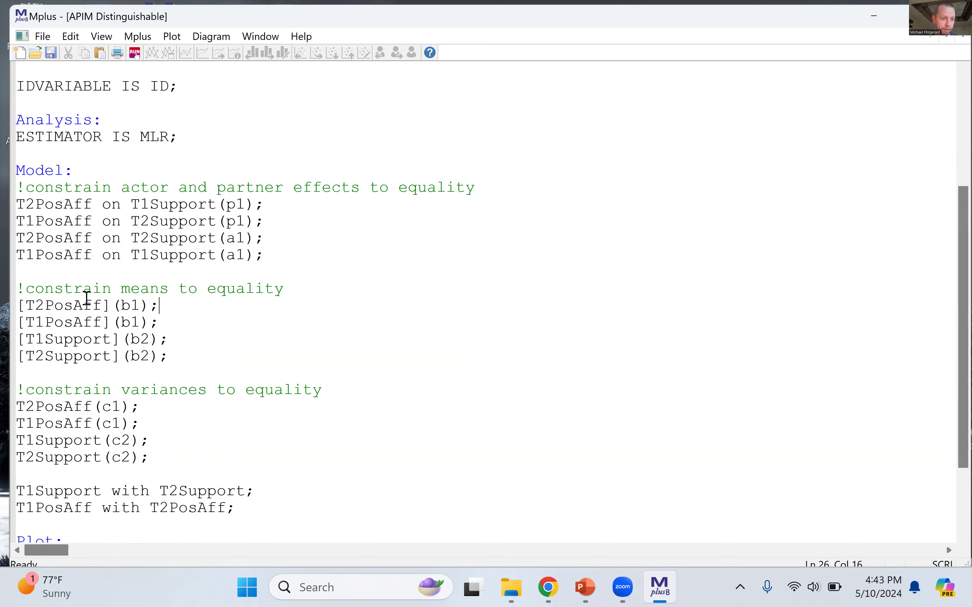
{"action": "left_click", "coordinate": [22, 308]}
{"action": "mouse_move", "coordinate": [22, 308]}
{"action": "left_mouse_down"}
{"action": "mouse_move", "coordinate": [164, 305]}
{"action": "mouse_move", "coordinate": [169, 321]}
{"action": "mouse_move", "coordinate": [161, 328]}
{"action": "mouse_move", "coordinate": [9, 306]}
{"action": "left_mouse_up"}
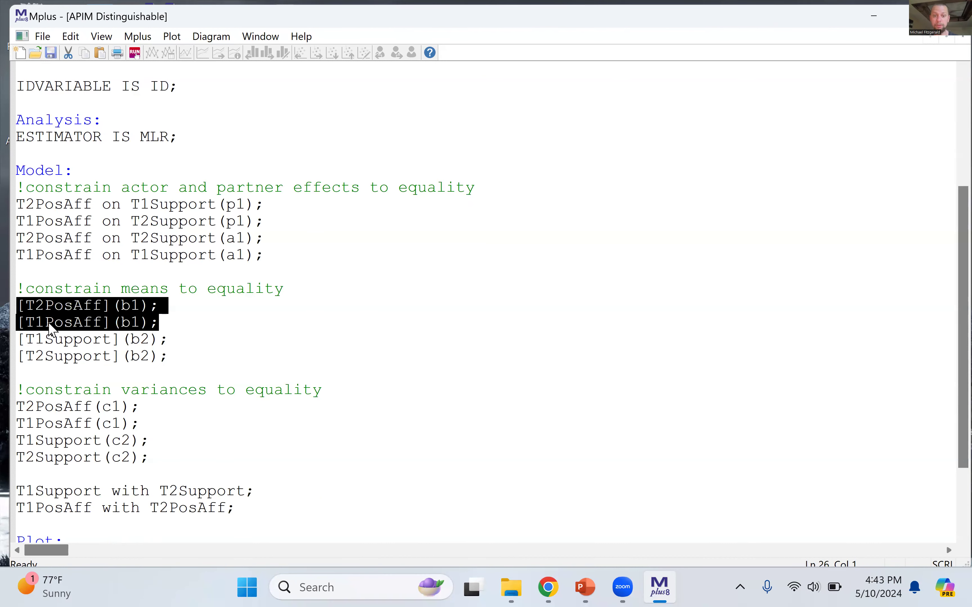
{"action": "left_click", "coordinate": [209, 341]}
{"action": "left_click", "coordinate": [180, 356]}
{"action": "left_click_drag", "start_coordinate": [180, 357], "coordinate": [18, 341]}
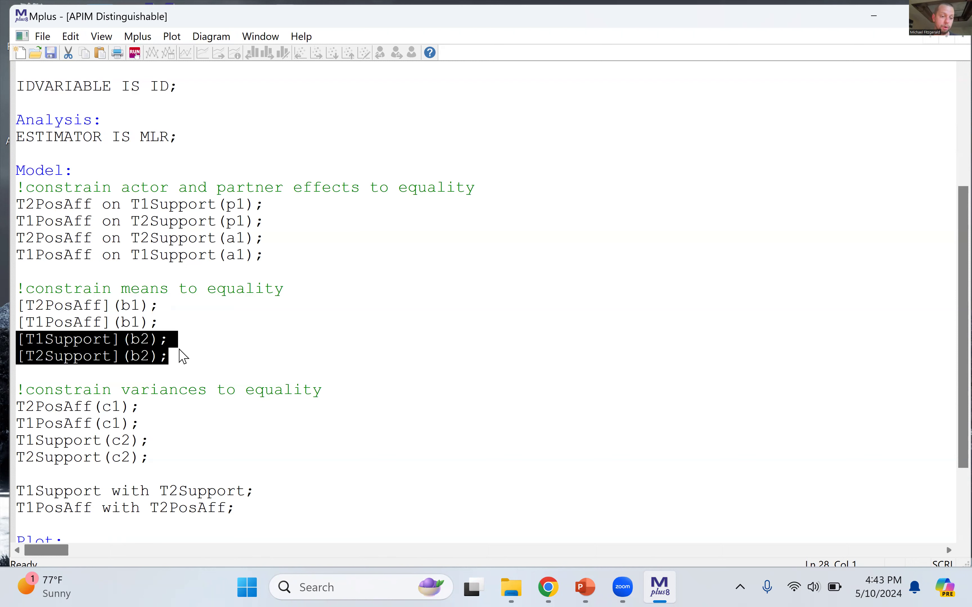
{"action": "left_click", "coordinate": [208, 360]}
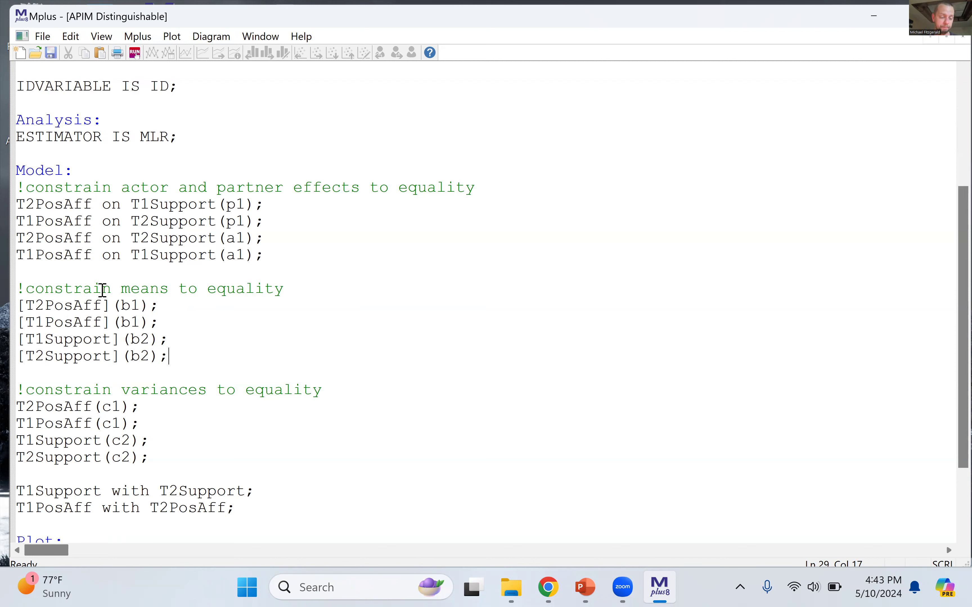
Relabel the T2PosAff mean as c1 under the means constraint comment
{"action": "left_click", "coordinate": [135, 305]}
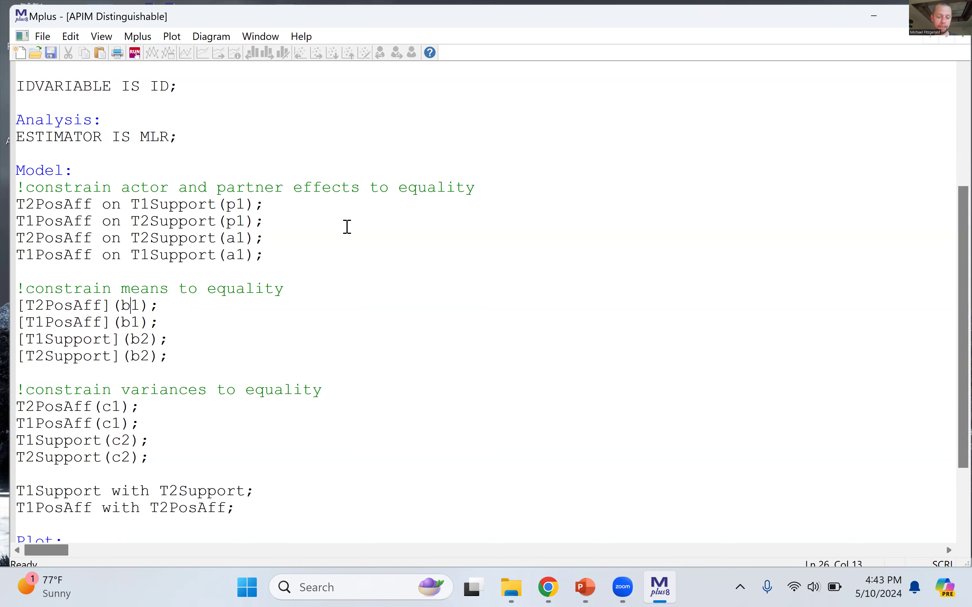
{"action": "key", "text": "BackSpace"}
{"action": "type", "text": "c"}
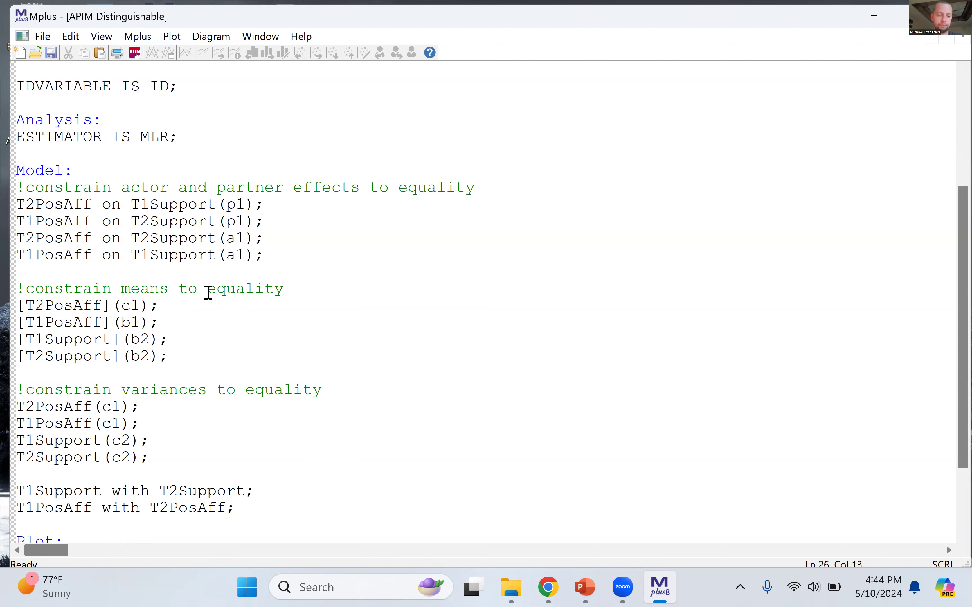
{"action": "left_click", "coordinate": [167, 323]}
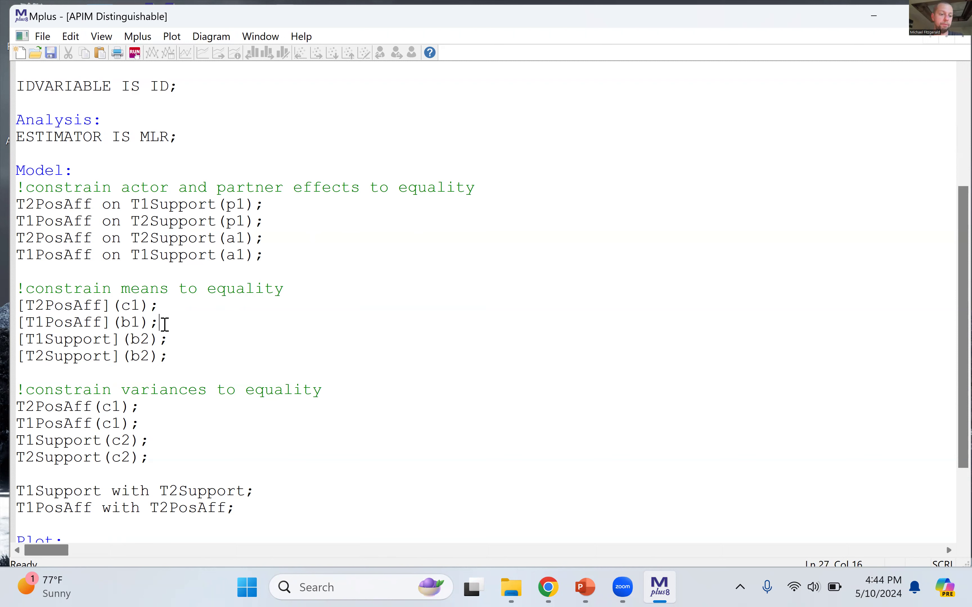
{"action": "left_click", "coordinate": [163, 305]}
{"action": "left_click", "coordinate": [151, 306]}
{"action": "key", "text": "shift+Left"}
{"action": "key", "text": "shift+Left"}
{"action": "key", "text": "shift+Left"}
{"action": "key", "text": "shift+Left"}
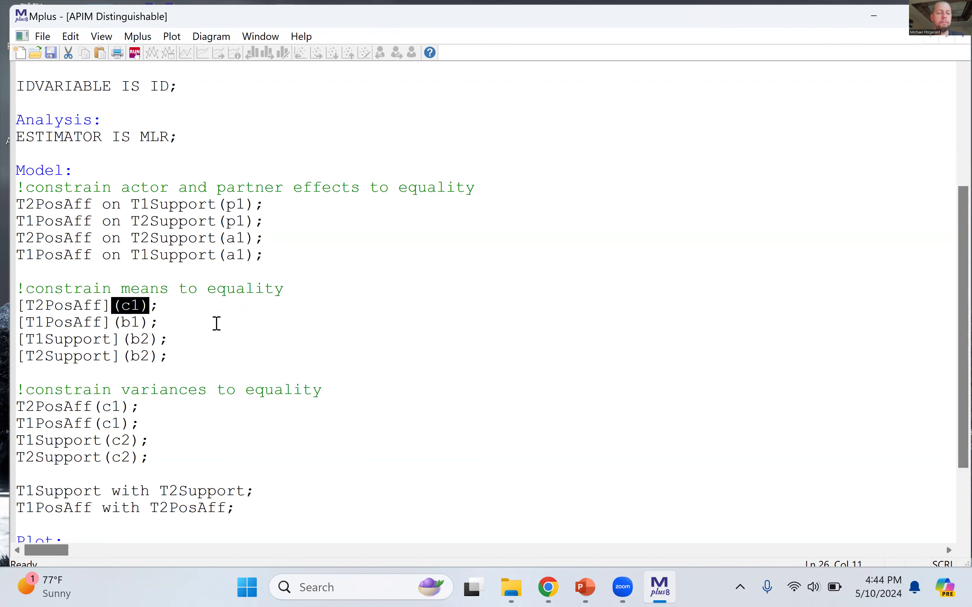
Change the label of the T2PosAff mean to d1
{"action": "left_click", "coordinate": [137, 306]}
{"action": "key", "text": "BackSpace"}
{"action": "type", "text": "d"}
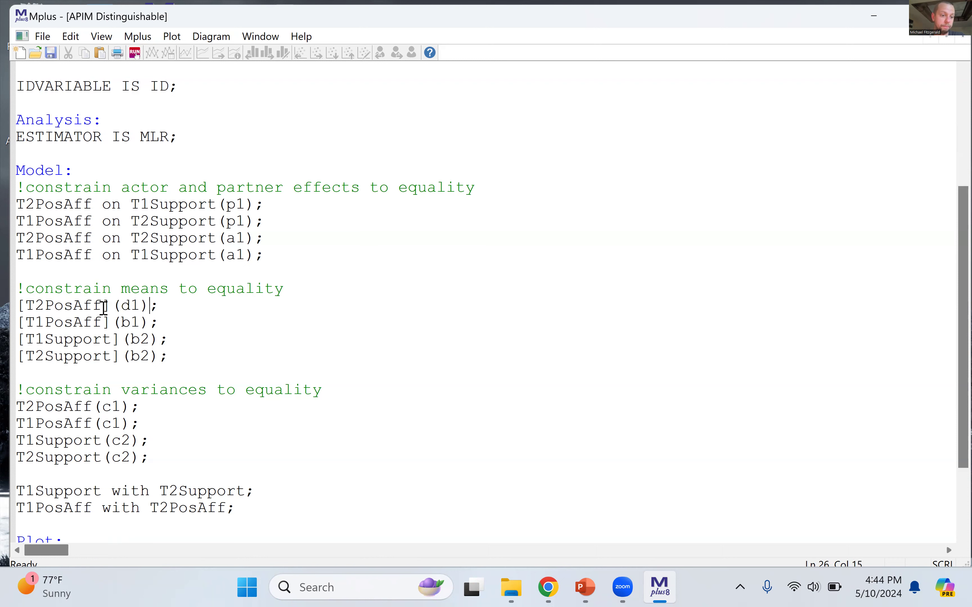
{"action": "left_click_drag", "start_coordinate": [150, 306], "coordinate": [25, 307]}
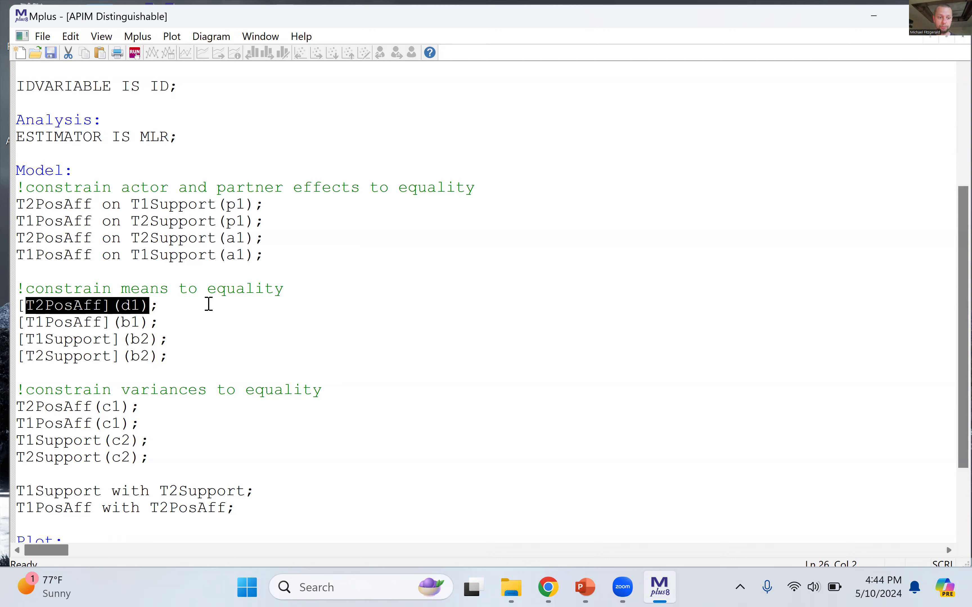
Restore the T2PosAff mean's label to b1 and recheck the four mean constraints
{"action": "left_click", "coordinate": [131, 306]}
{"action": "key", "text": "BackSpace"}
{"action": "type", "text": "b"}
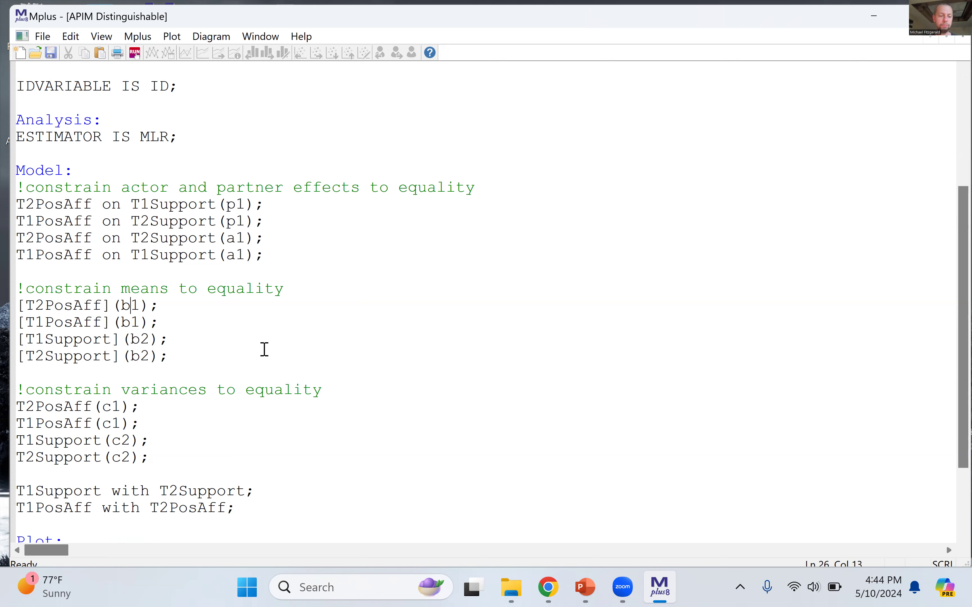
{"action": "left_click_drag", "start_coordinate": [195, 360], "coordinate": [16, 307]}
{"action": "left_click", "coordinate": [139, 341]}
Review the variance equality constraints and the two covariance statements for Support and PosAff
{"action": "scroll", "coordinate": [337, 338], "scroll_direction": "down", "scroll_amount": 2}
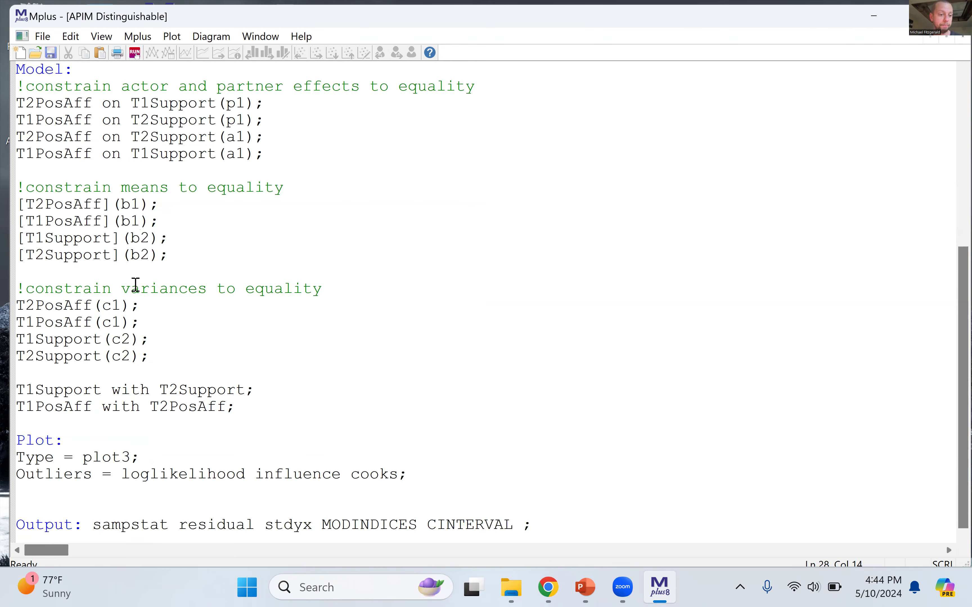
{"action": "left_click_drag", "start_coordinate": [21, 290], "coordinate": [174, 358]}
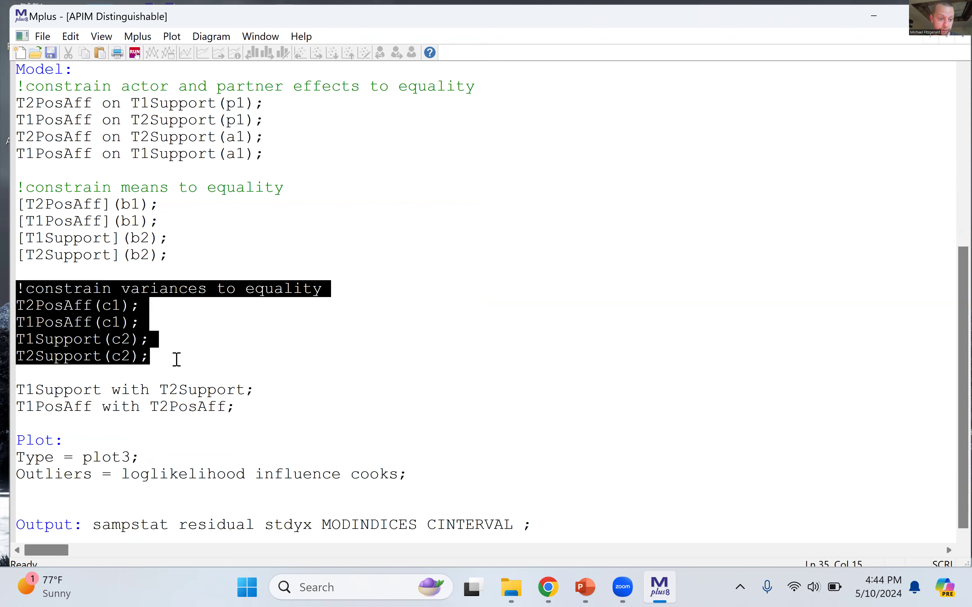
{"action": "left_click", "coordinate": [177, 360]}
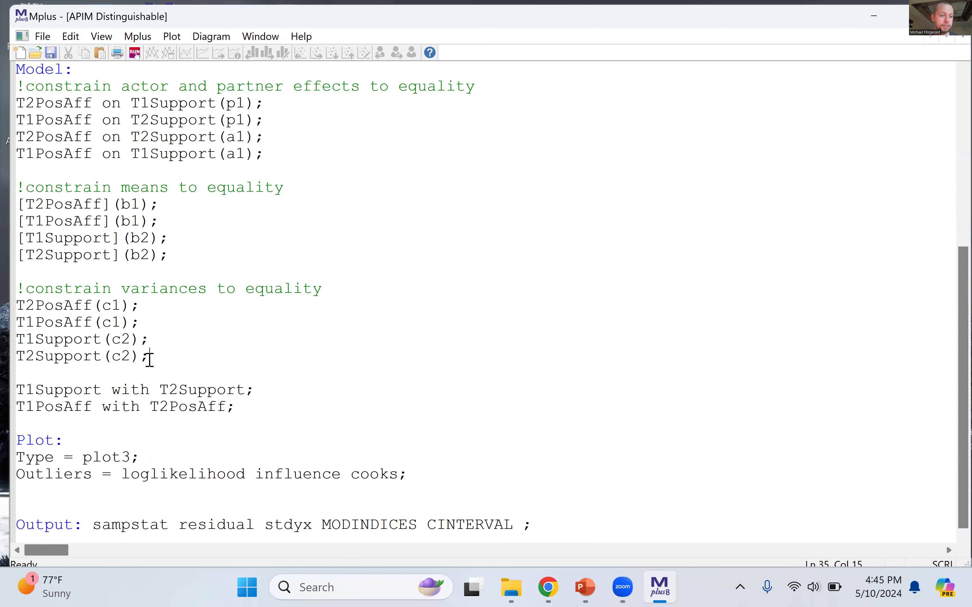
{"action": "double_click", "coordinate": [20, 384]}
{"action": "left_click_drag", "start_coordinate": [163, 382], "coordinate": [267, 384]}
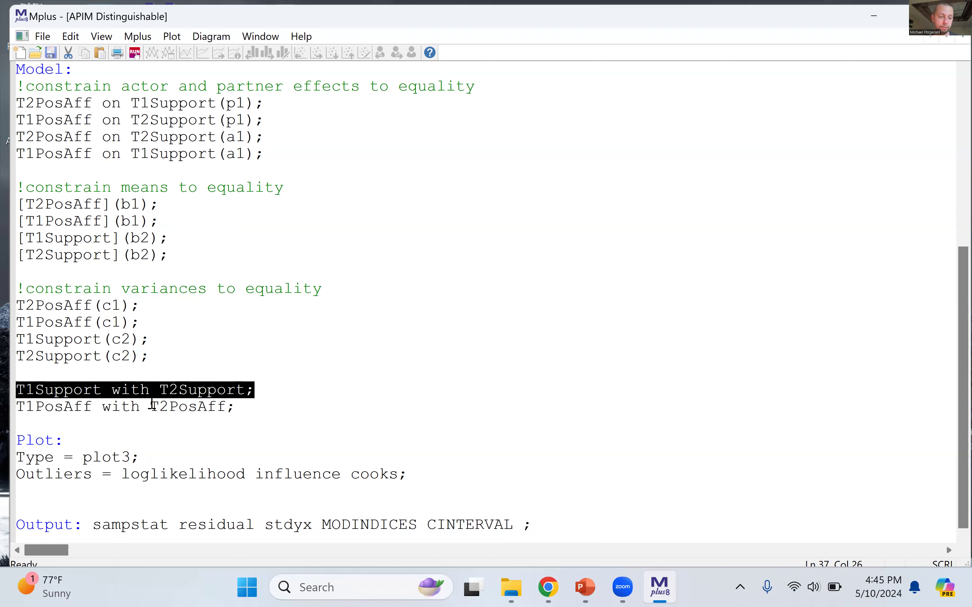
{"action": "left_click_drag", "start_coordinate": [244, 405], "coordinate": [16, 407]}
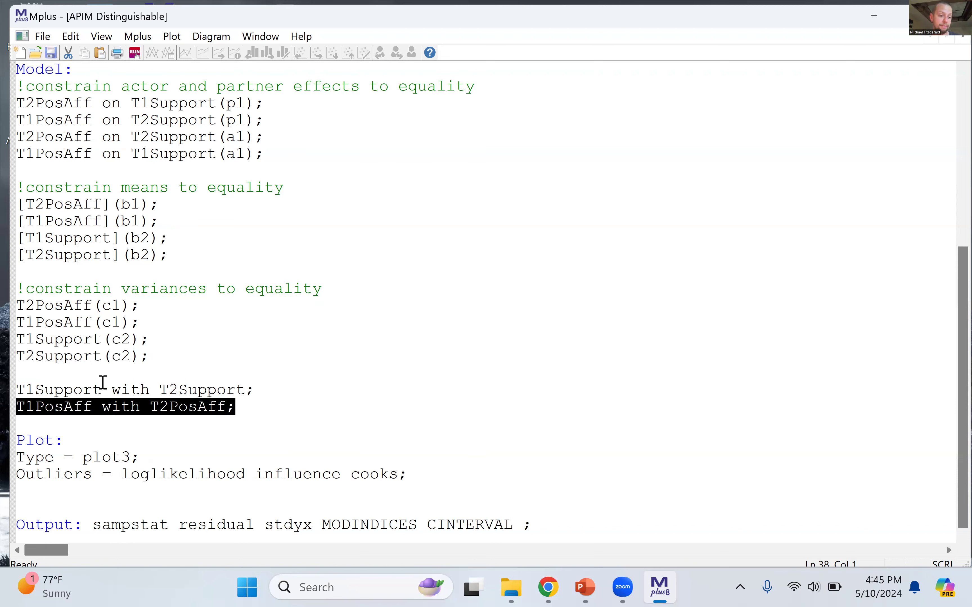
{"action": "left_click", "coordinate": [268, 370]}
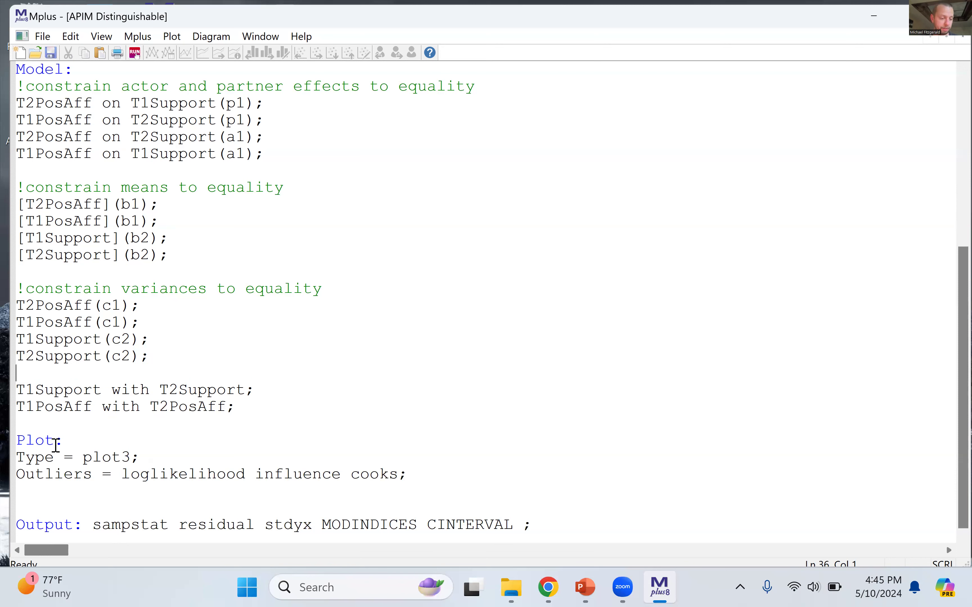
Examine the Plot section's type and outliers statements
{"action": "key", "text": "ctrl+z"}
{"action": "left_click_drag", "start_coordinate": [20, 442], "coordinate": [89, 500]}
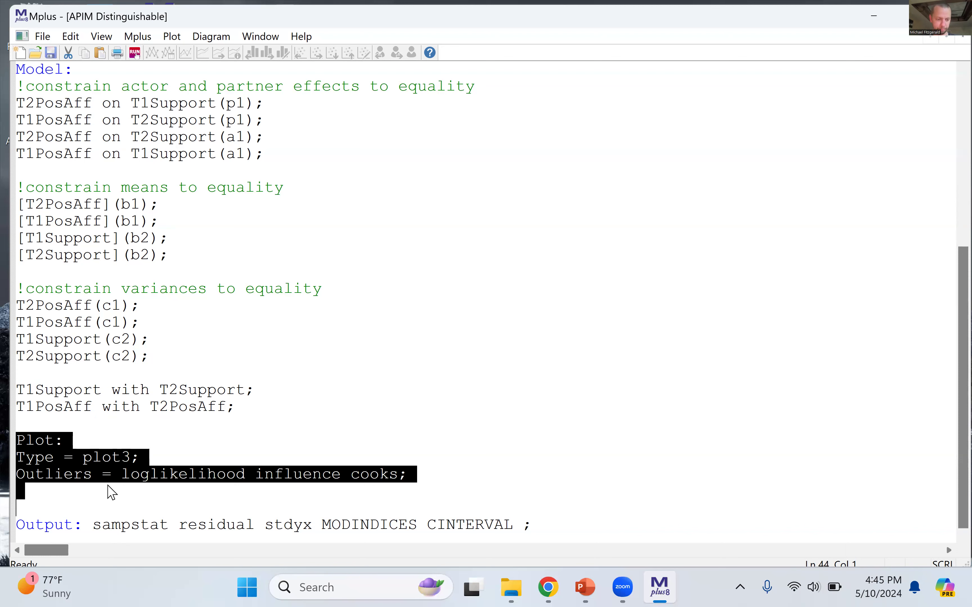
{"action": "left_click", "coordinate": [141, 458]}
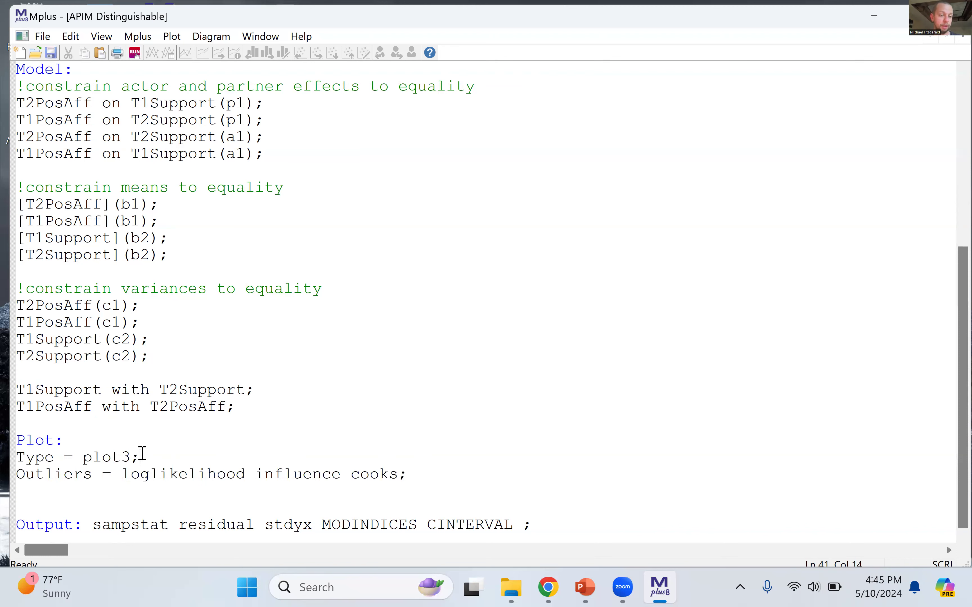
{"action": "left_click", "coordinate": [36, 462], "text": "shift"}
{"action": "left_click_drag", "start_coordinate": [35, 462], "coordinate": [16, 460]}
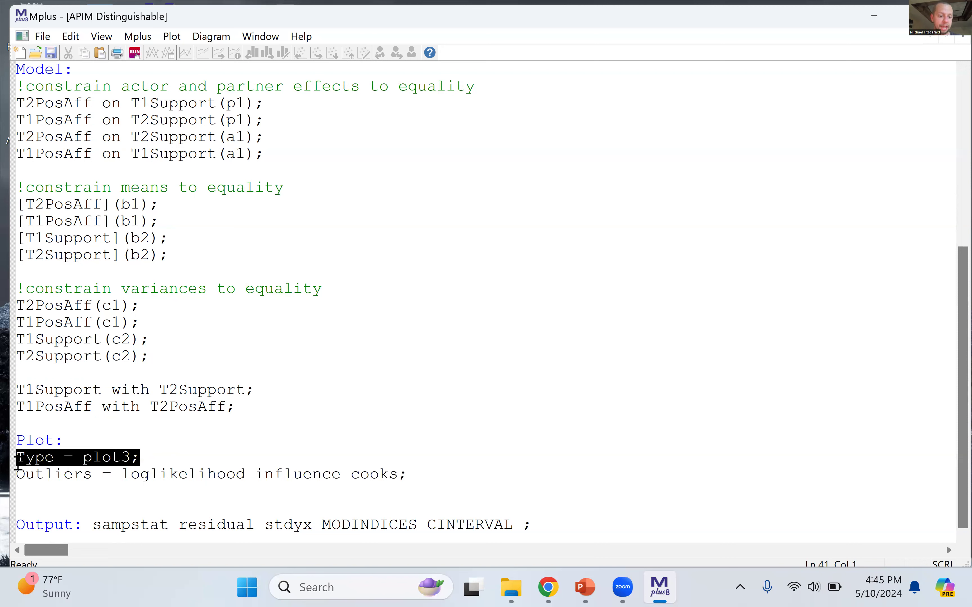
{"action": "left_click", "coordinate": [162, 455]}
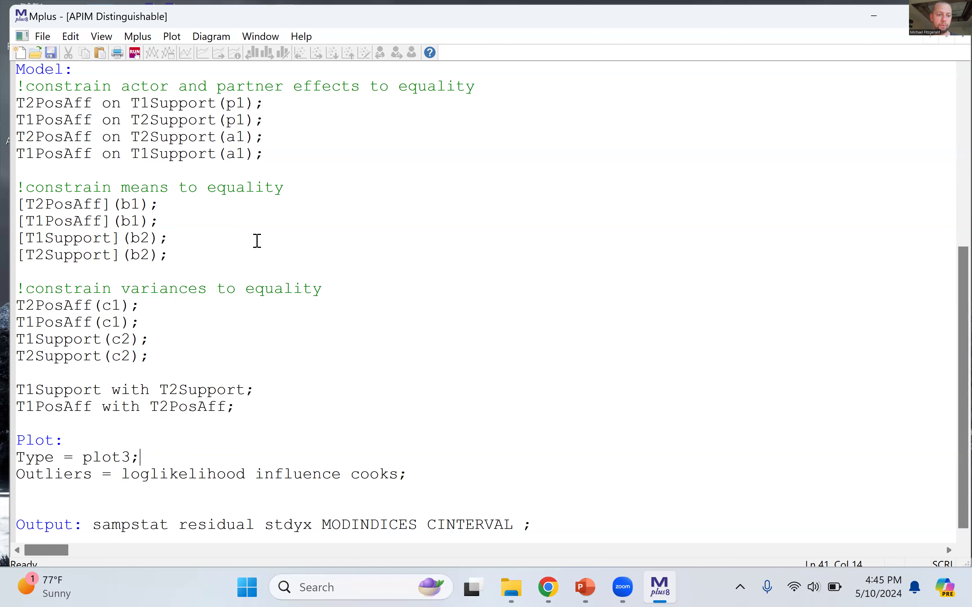
{"action": "left_click_drag", "start_coordinate": [421, 476], "coordinate": [17, 479]}
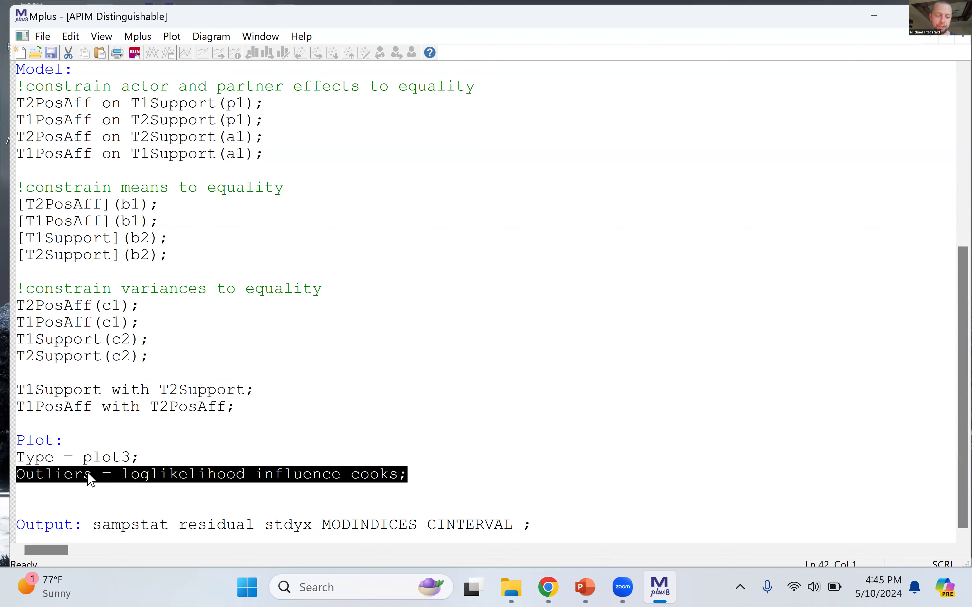
{"action": "left_click", "coordinate": [298, 443]}
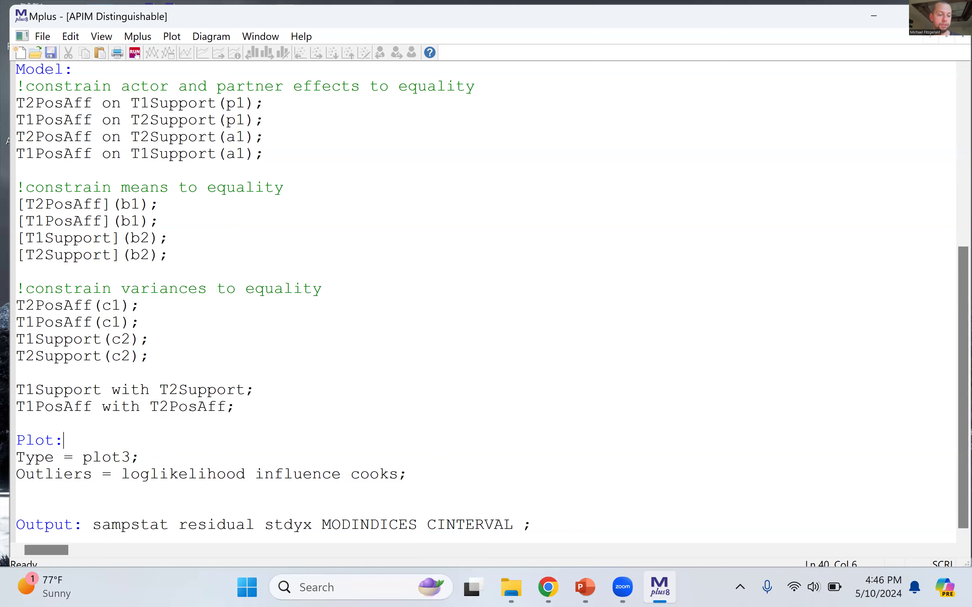
Review the requested output options sampstat, residual, stdyx, MODINDICES and CINTERVAL
{"action": "left_click_drag", "start_coordinate": [24, 526], "coordinate": [544, 529]}
{"action": "left_click", "coordinate": [544, 529]}
{"action": "double_click", "coordinate": [149, 530]}
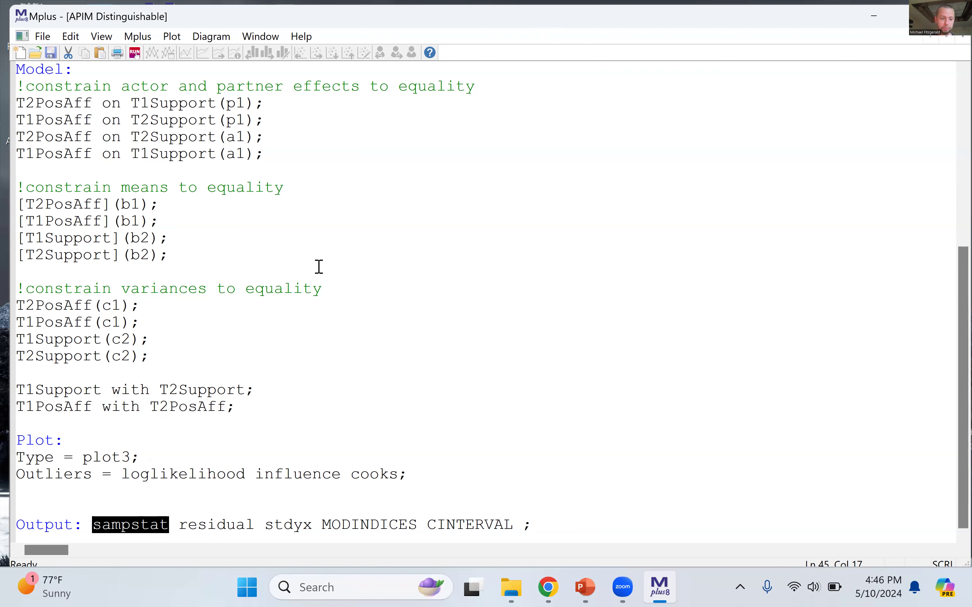
{"action": "double_click", "coordinate": [221, 528]}
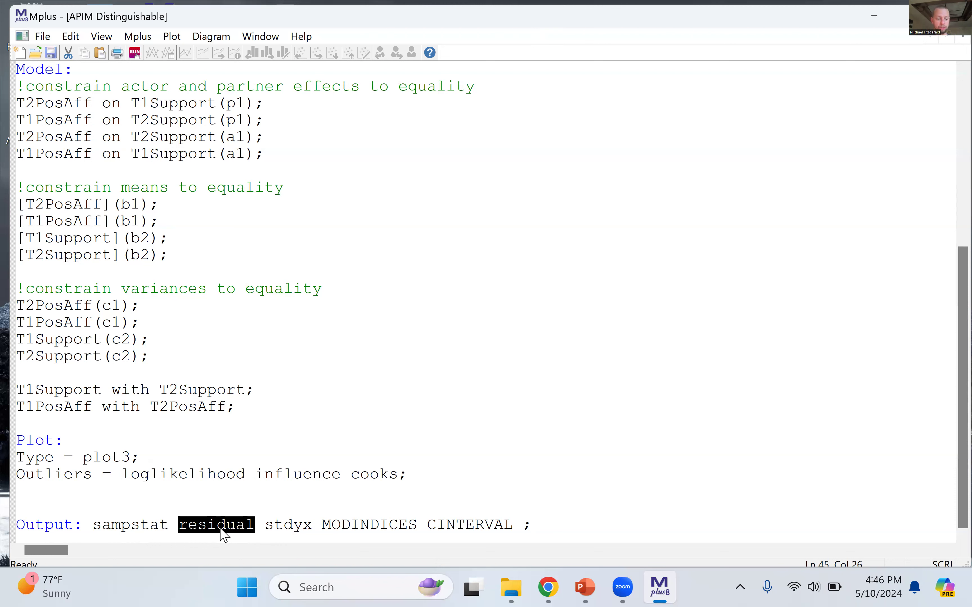
{"action": "double_click", "coordinate": [299, 526]}
{"action": "left_click", "coordinate": [347, 526]}
{"action": "double_click", "coordinate": [348, 526]}
{"action": "left_click", "coordinate": [348, 527]}
{"action": "double_click", "coordinate": [491, 525]}
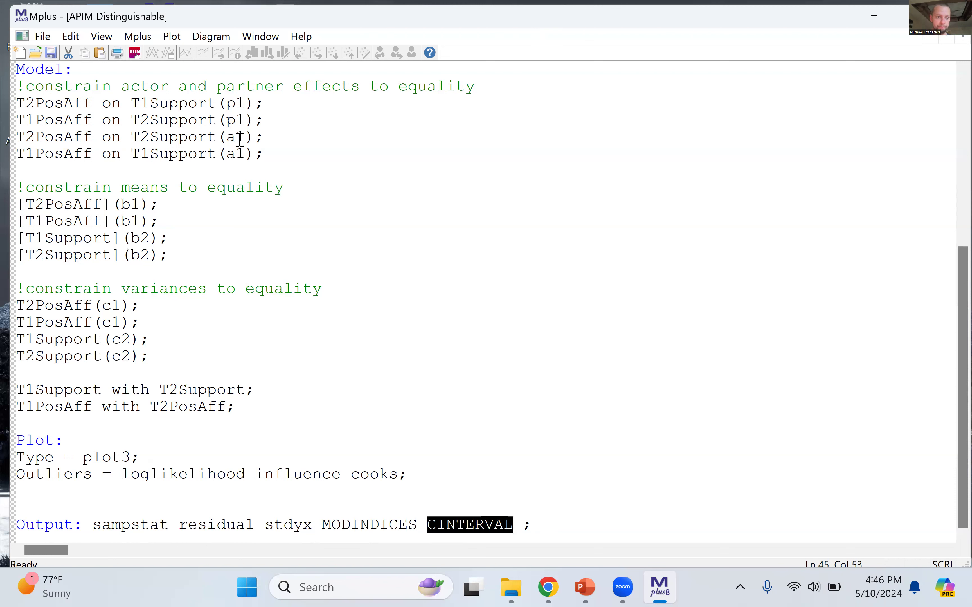
Run the baseline APIM model, saving the changes to the APIM Distinguishable input file
{"action": "scroll", "coordinate": [214, 264], "scroll_direction": "up", "scroll_amount": 4}
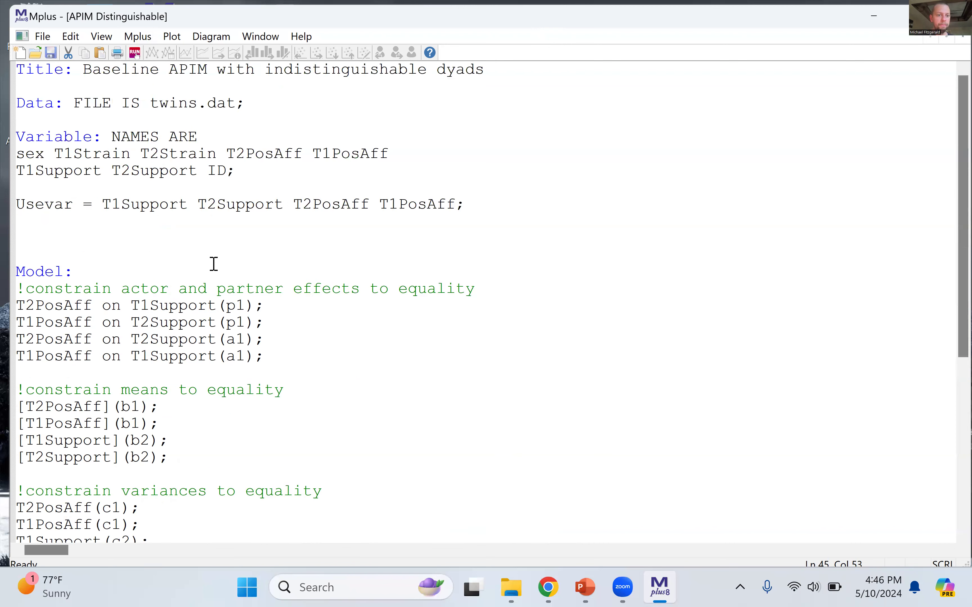
{"action": "left_click", "coordinate": [136, 55]}
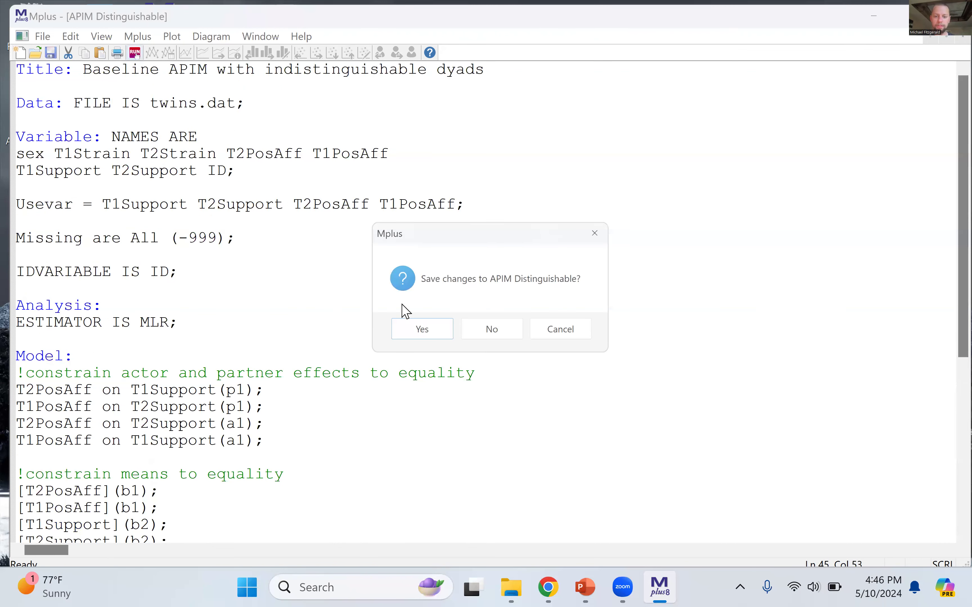
{"action": "left_click", "coordinate": [419, 332]}
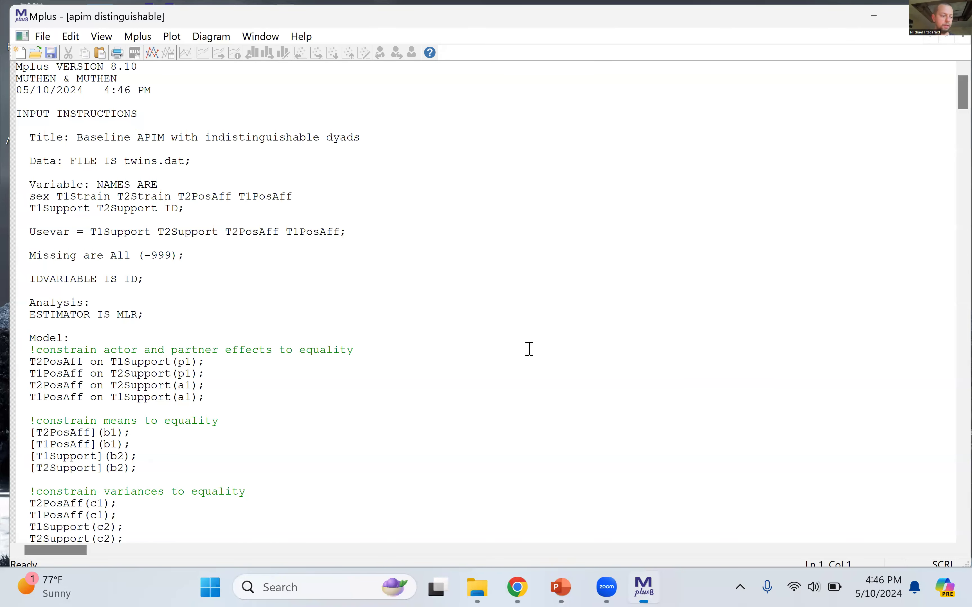
Review the echoed input and the output's warning about cases with missing data on all variables
{"action": "scroll", "coordinate": [530, 349], "scroll_direction": "down", "scroll_amount": 14}
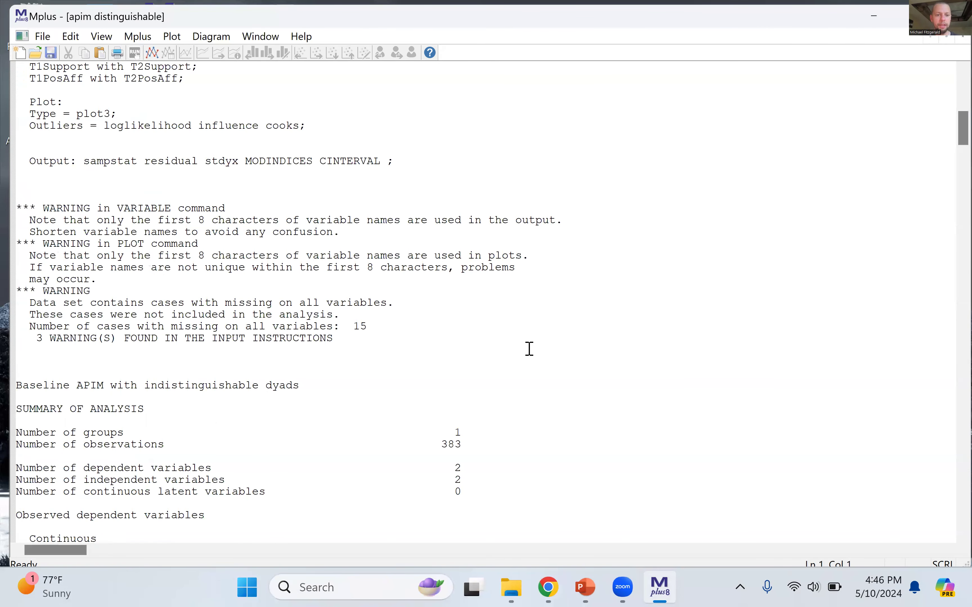
{"action": "scroll", "coordinate": [529, 348], "scroll_direction": "up", "scroll_amount": 14}
{"action": "scroll", "coordinate": [528, 347], "scroll_direction": "down", "scroll_amount": 4}
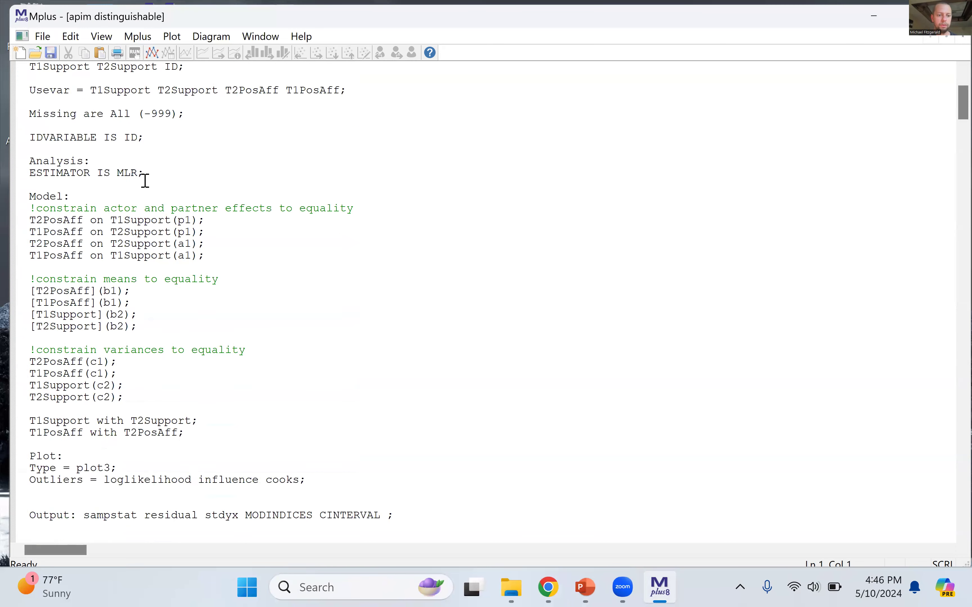
{"action": "scroll", "coordinate": [144, 181], "scroll_direction": "down", "scroll_amount": 10}
{"action": "scroll", "coordinate": [119, 163], "scroll_direction": "down", "scroll_amount": 4}
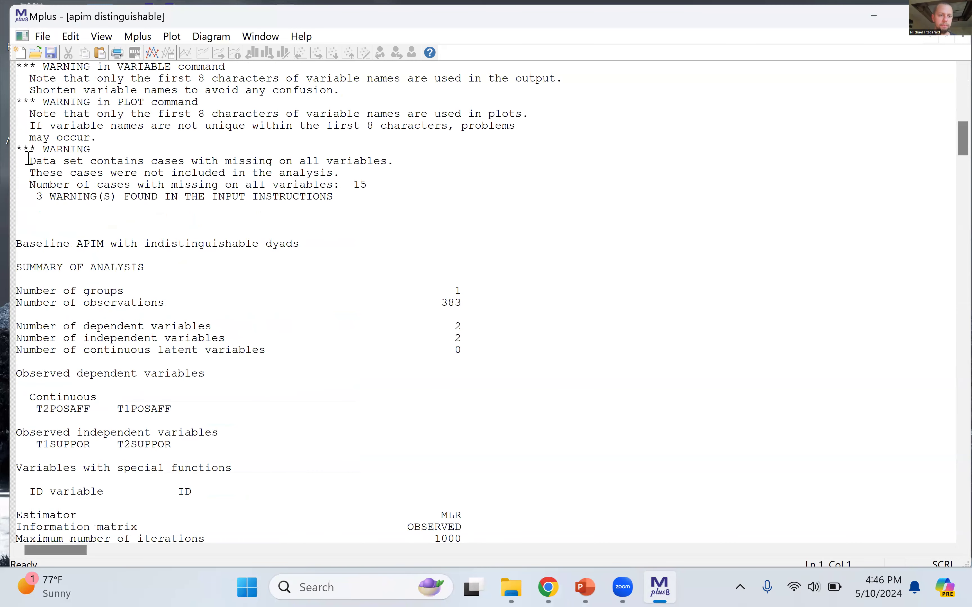
{"action": "left_click_drag", "start_coordinate": [17, 148], "coordinate": [340, 203]}
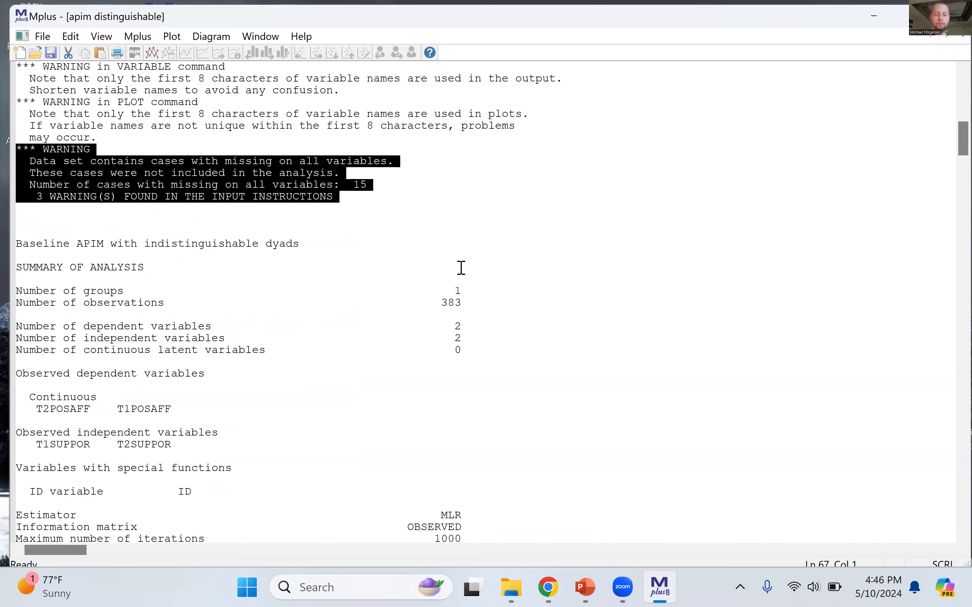
{"action": "left_click", "coordinate": [479, 267]}
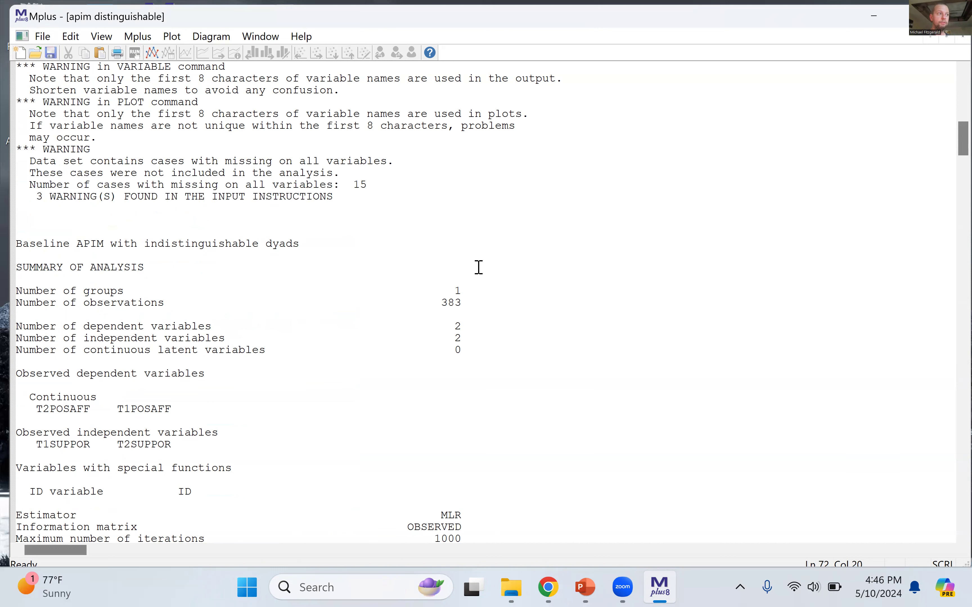
{"action": "left_click", "coordinate": [23, 150]}
{"action": "left_click", "coordinate": [340, 207], "text": "shift"}
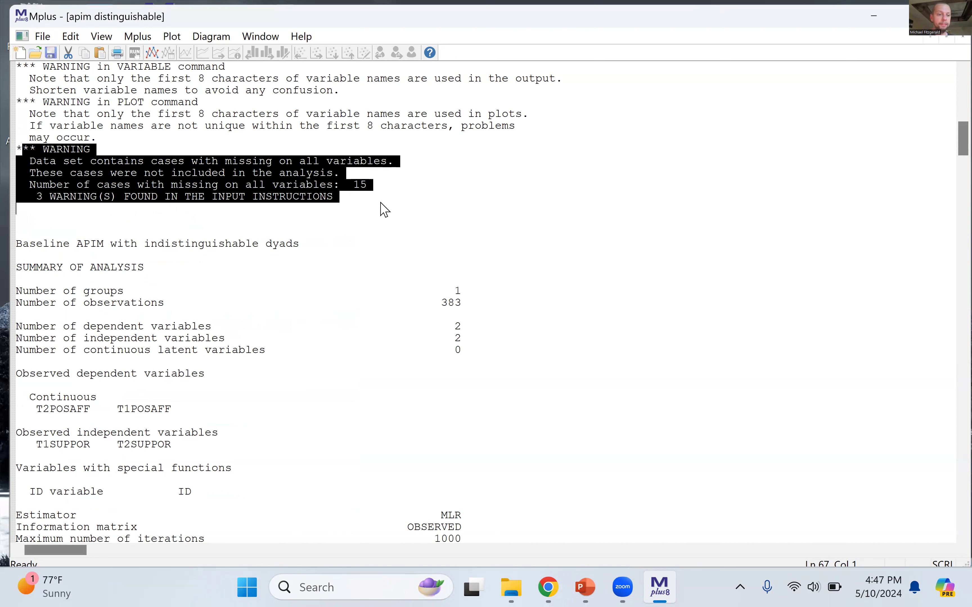
{"action": "left_click", "coordinate": [407, 212]}
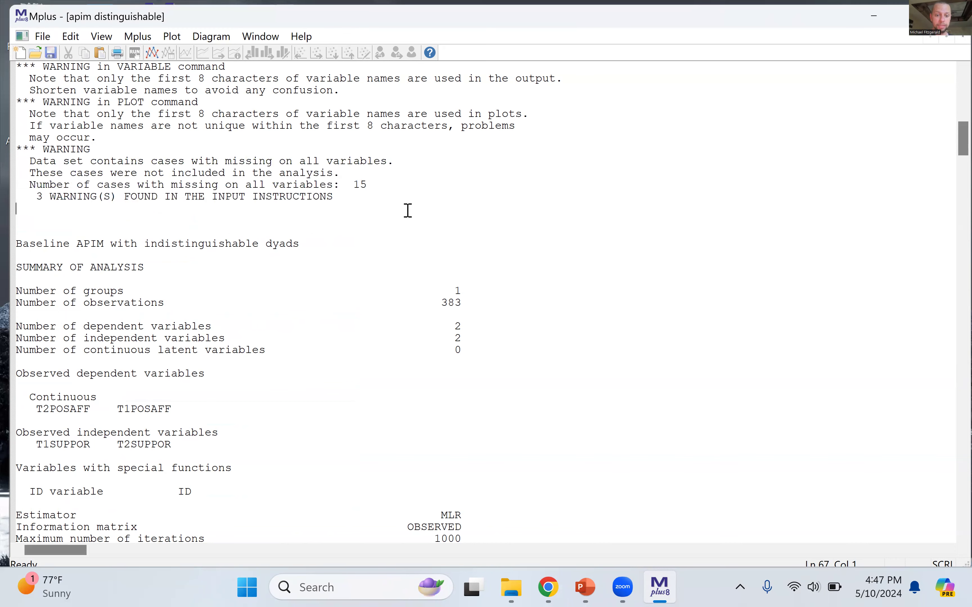
Check the number of observations in the analysis summary against the number of cases missing on all variables
{"action": "scroll", "coordinate": [405, 210], "scroll_direction": "down", "scroll_amount": 2}
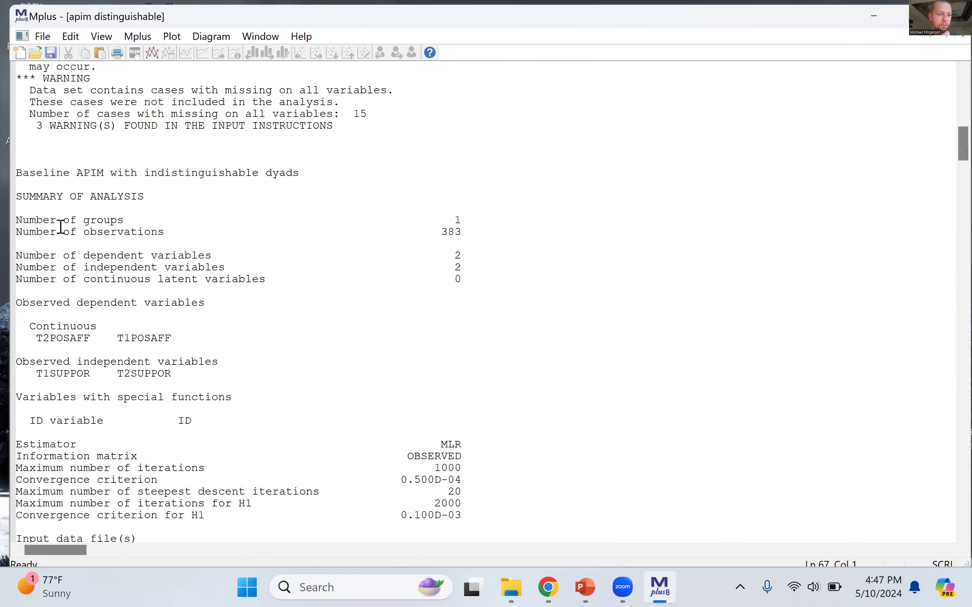
{"action": "left_click_drag", "start_coordinate": [29, 231], "coordinate": [464, 233]}
{"action": "left_click", "coordinate": [466, 245]}
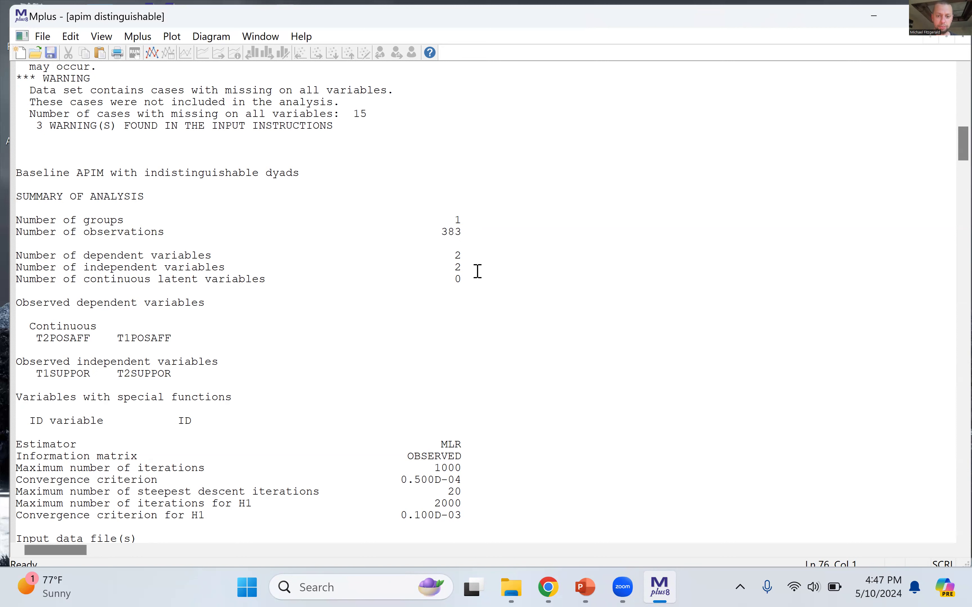
{"action": "left_click_drag", "start_coordinate": [442, 233], "coordinate": [464, 236]}
{"action": "double_click", "coordinate": [356, 114]}
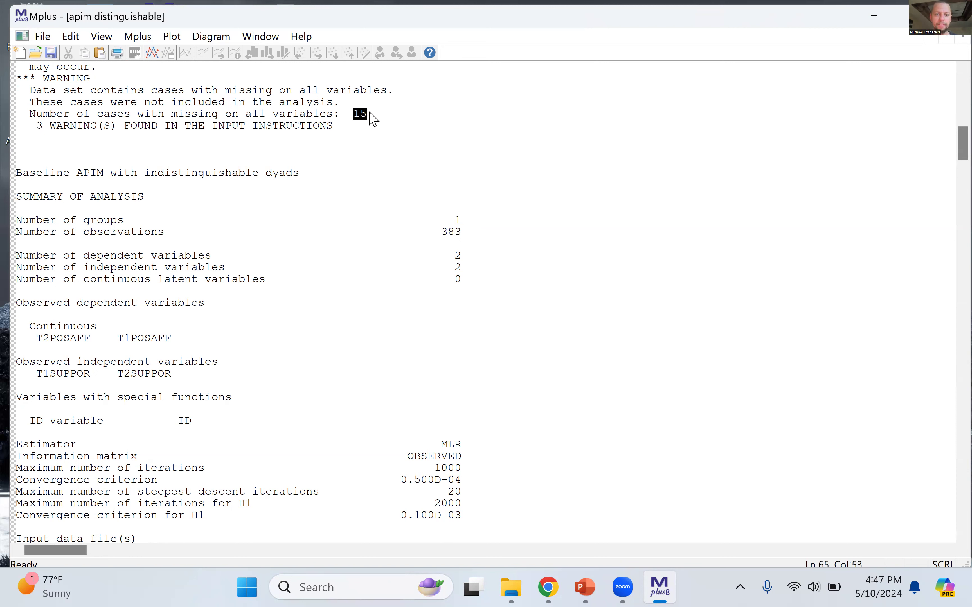
{"action": "left_click", "coordinate": [455, 264]}
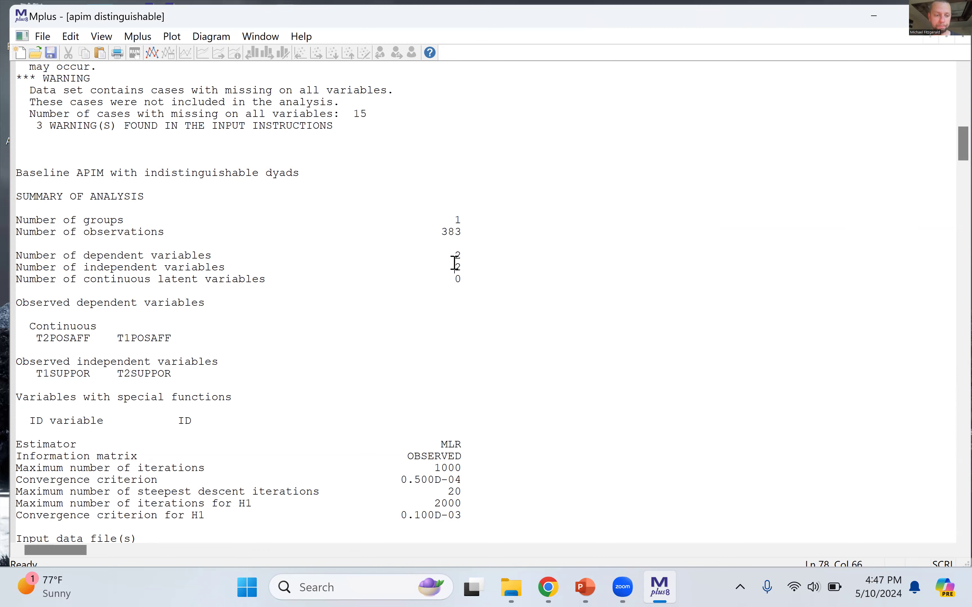
Review the covariance coverage, estimated sample statistics and univariate descriptive statistics in the output
{"action": "scroll", "coordinate": [455, 264], "scroll_direction": "down", "scroll_amount": 20}
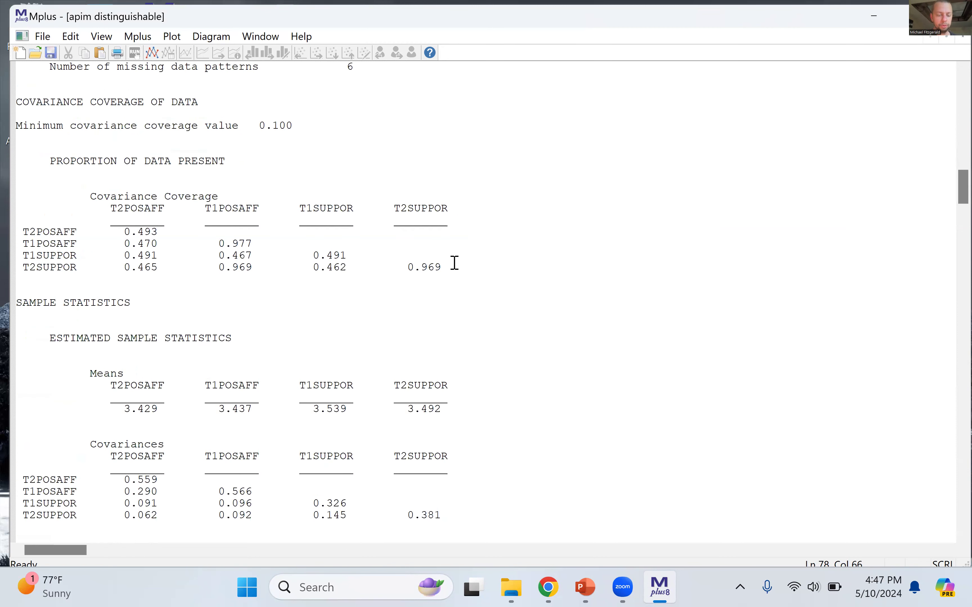
{"action": "scroll", "coordinate": [455, 265], "scroll_direction": "up", "scroll_amount": 8}
{"action": "scroll", "coordinate": [160, 238], "scroll_direction": "up", "scroll_amount": 3}
{"action": "scroll", "coordinate": [163, 237], "scroll_direction": "down", "scroll_amount": 3}
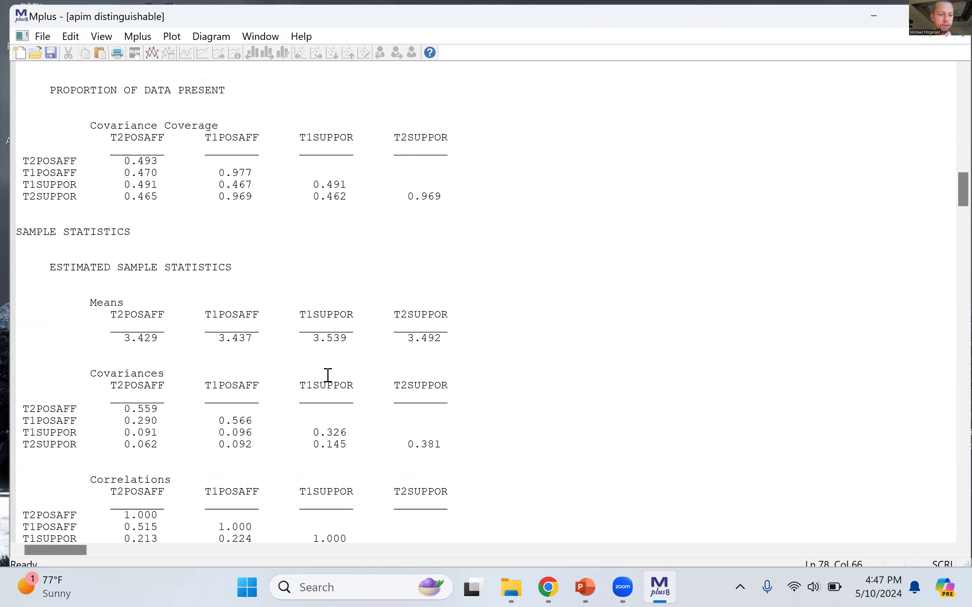
{"action": "scroll", "coordinate": [486, 376], "scroll_direction": "down", "scroll_amount": 7}
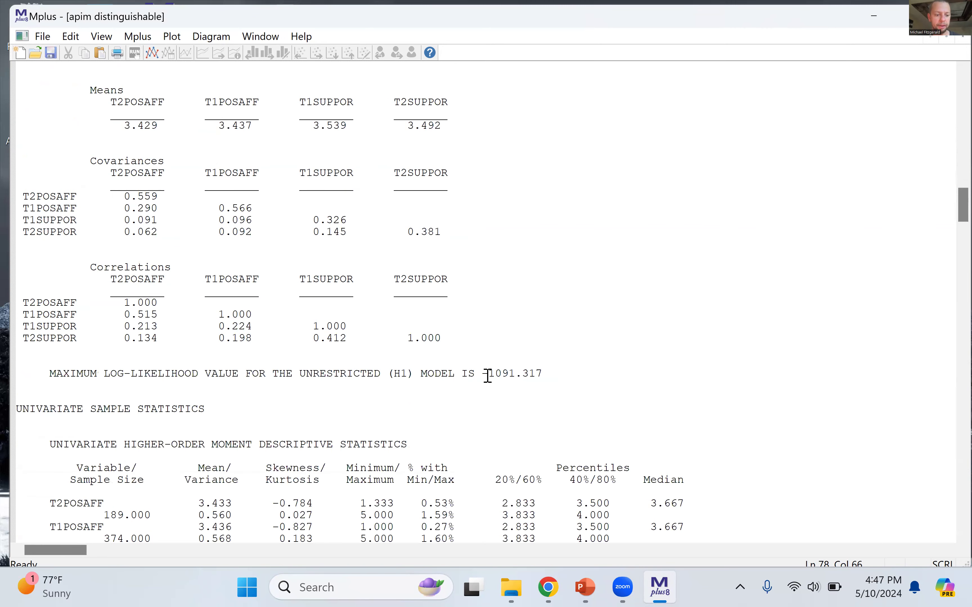
{"action": "scroll", "coordinate": [420, 407], "scroll_direction": "down", "scroll_amount": 3}
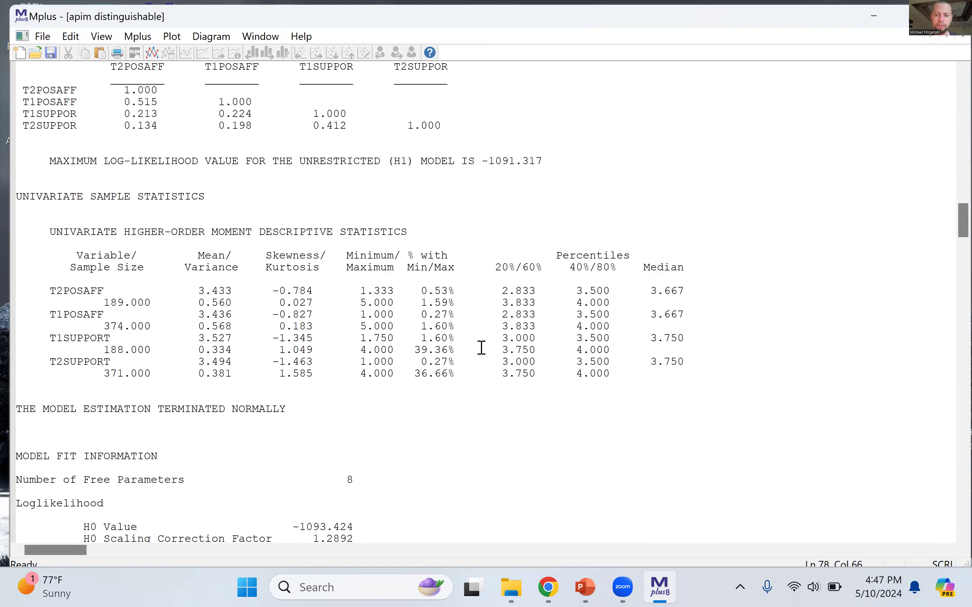
{"action": "scroll", "coordinate": [578, 339], "scroll_direction": "down", "scroll_amount": 4}
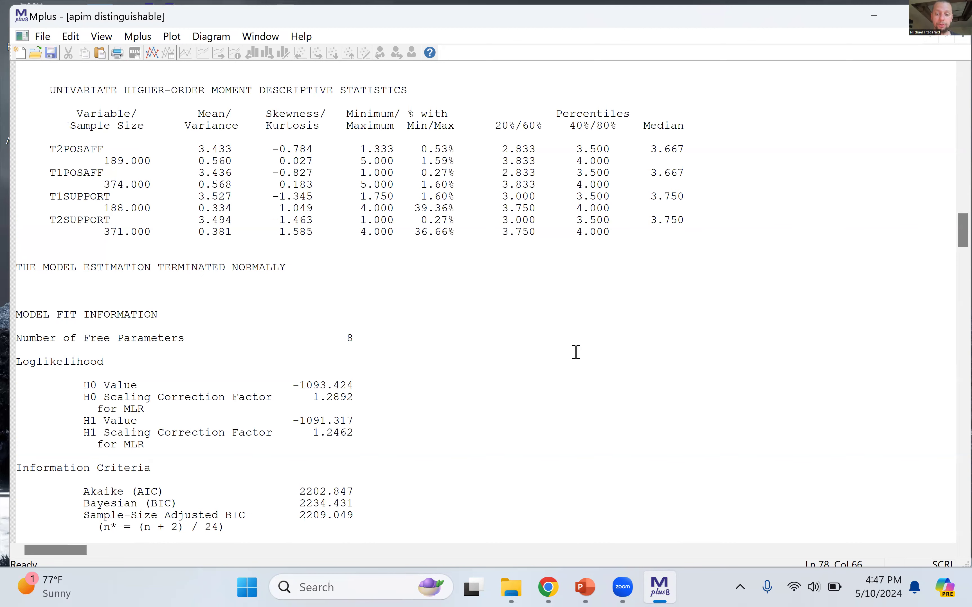
Examine the value and degrees of freedom of the chi-square test of model fit
{"action": "scroll", "coordinate": [576, 353], "scroll_direction": "down", "scroll_amount": 6}
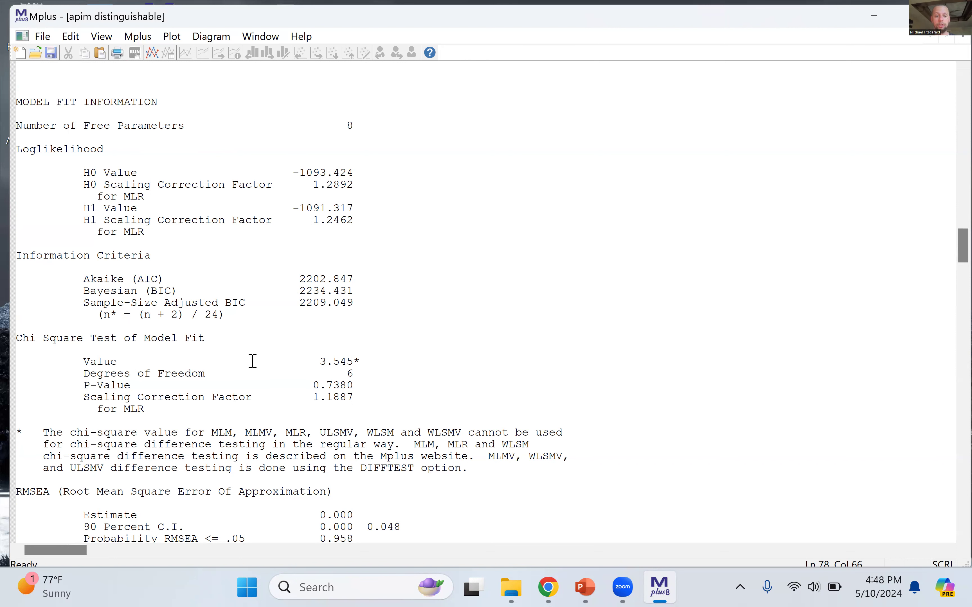
{"action": "scroll", "coordinate": [252, 361], "scroll_direction": "down", "scroll_amount": 2}
{"action": "left_click_drag", "start_coordinate": [17, 267], "coordinate": [369, 304]}
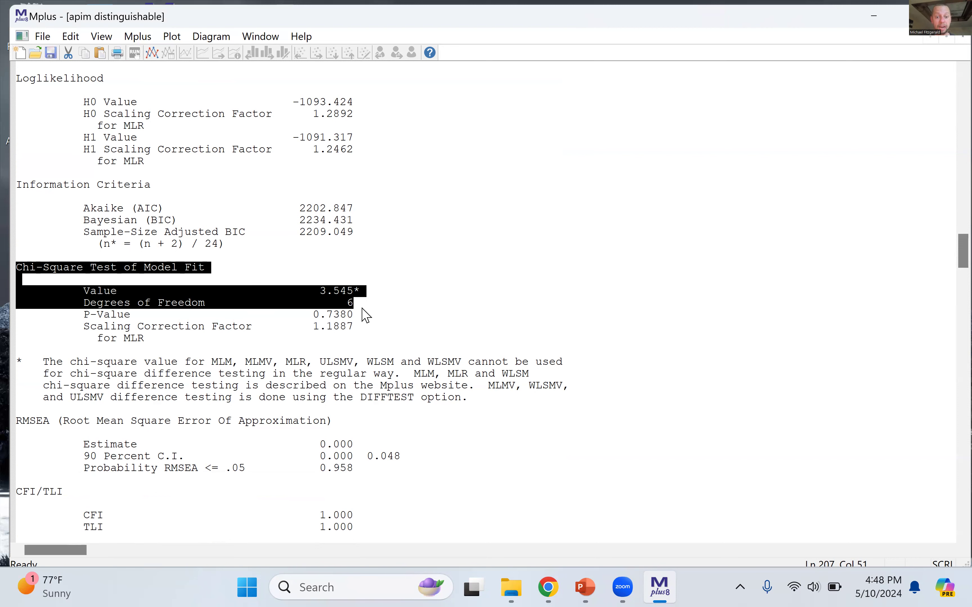
{"action": "left_click", "coordinate": [361, 307]}
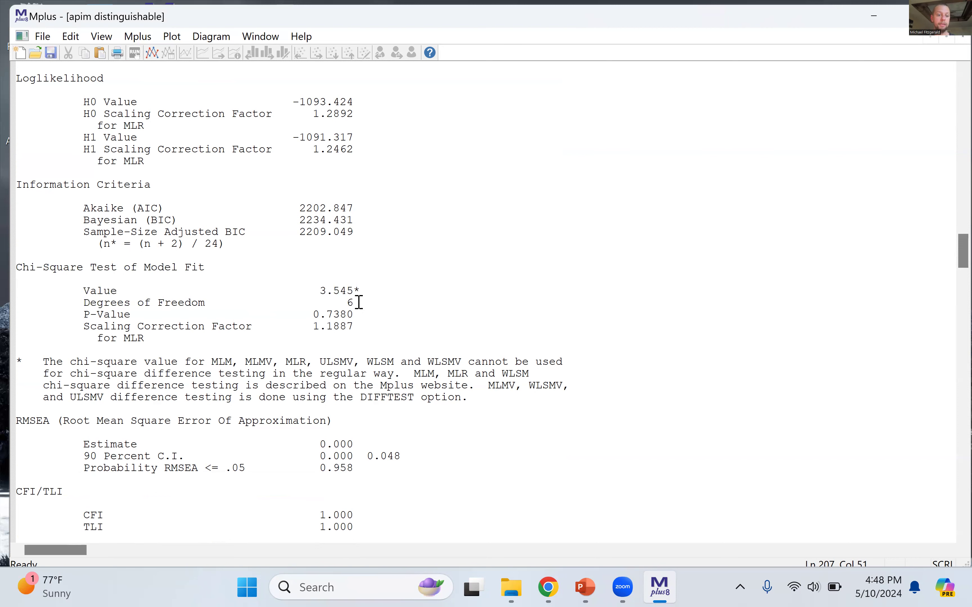
{"action": "left_click_drag", "start_coordinate": [353, 304], "coordinate": [9, 276]}
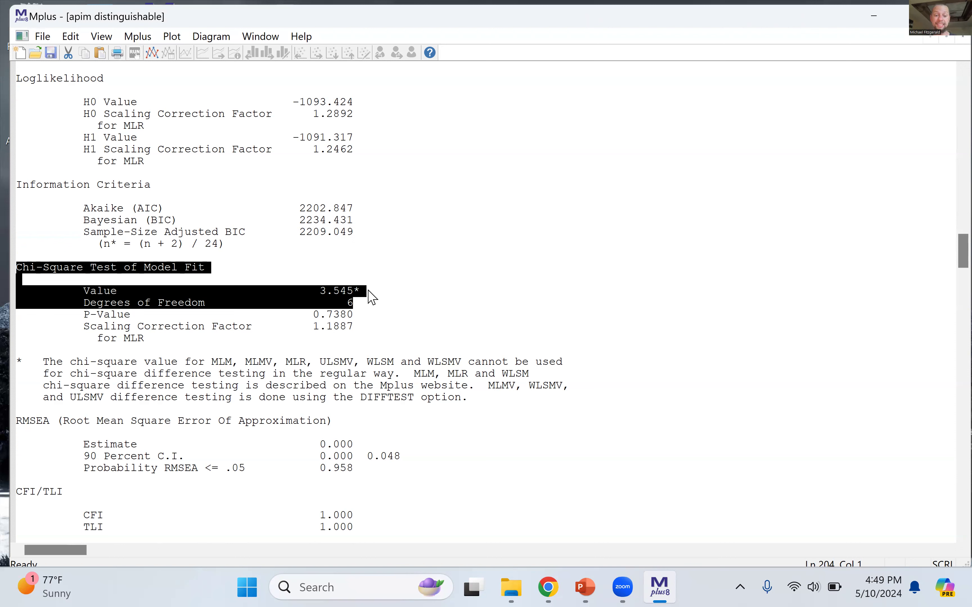
{"action": "left_click", "coordinate": [370, 293]}
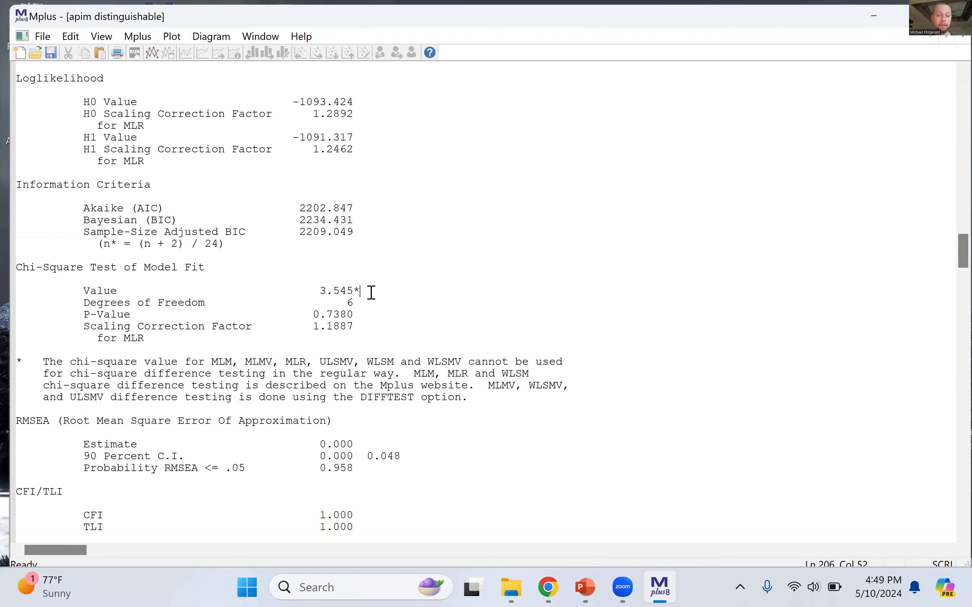
Compare the chi-square model fit test with the RMSEA and CFI/TLI fit indices
{"action": "scroll", "coordinate": [371, 292], "scroll_direction": "down", "scroll_amount": 6}
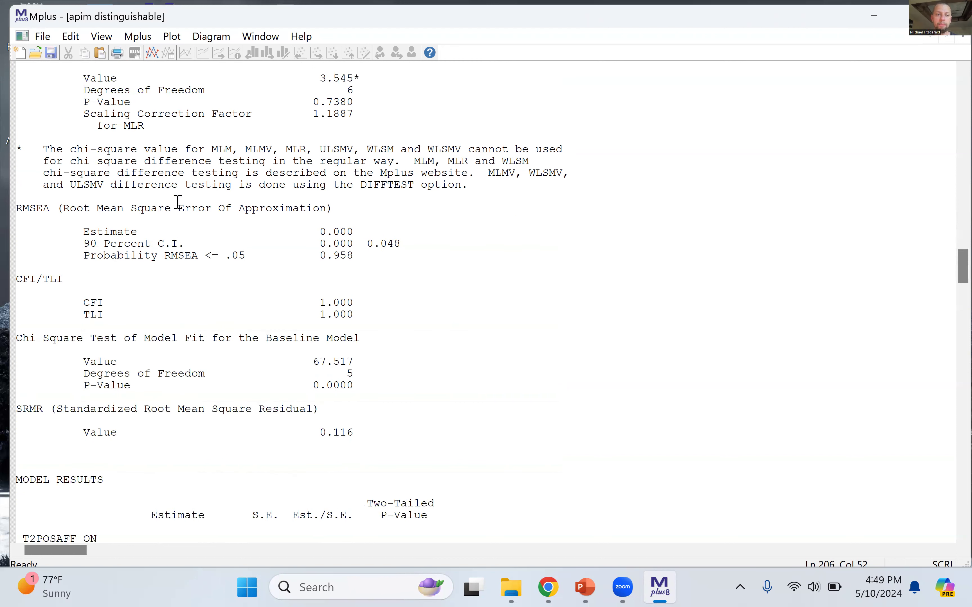
{"action": "scroll", "coordinate": [68, 112], "scroll_direction": "up", "scroll_amount": 2}
{"action": "left_click_drag", "start_coordinate": [17, 125], "coordinate": [327, 186]}
{"action": "left_click", "coordinate": [327, 185]}
{"action": "left_click_drag", "start_coordinate": [16, 350], "coordinate": [376, 373]}
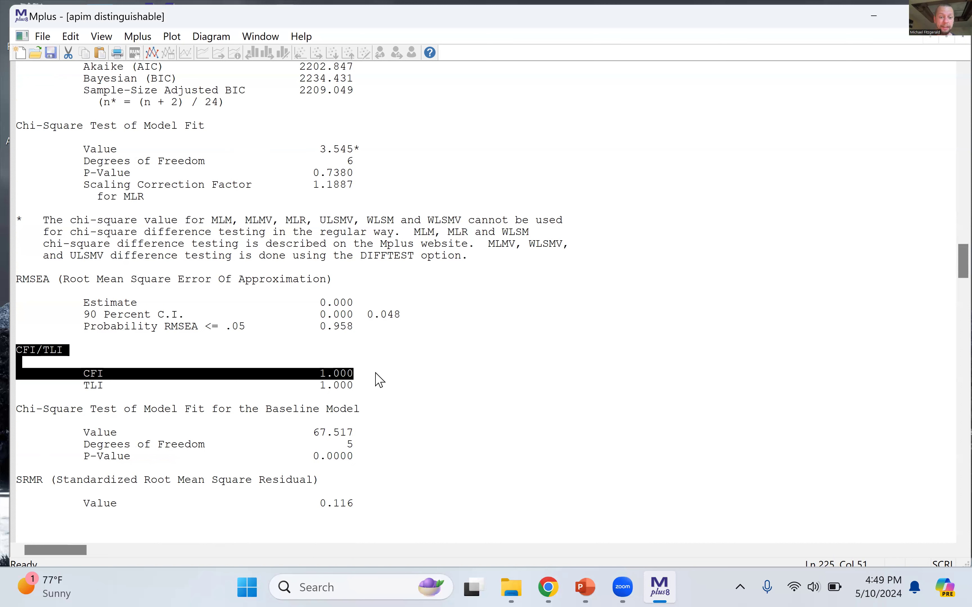
{"action": "left_click", "coordinate": [376, 373]}
{"action": "left_click_drag", "start_coordinate": [18, 351], "coordinate": [359, 387]}
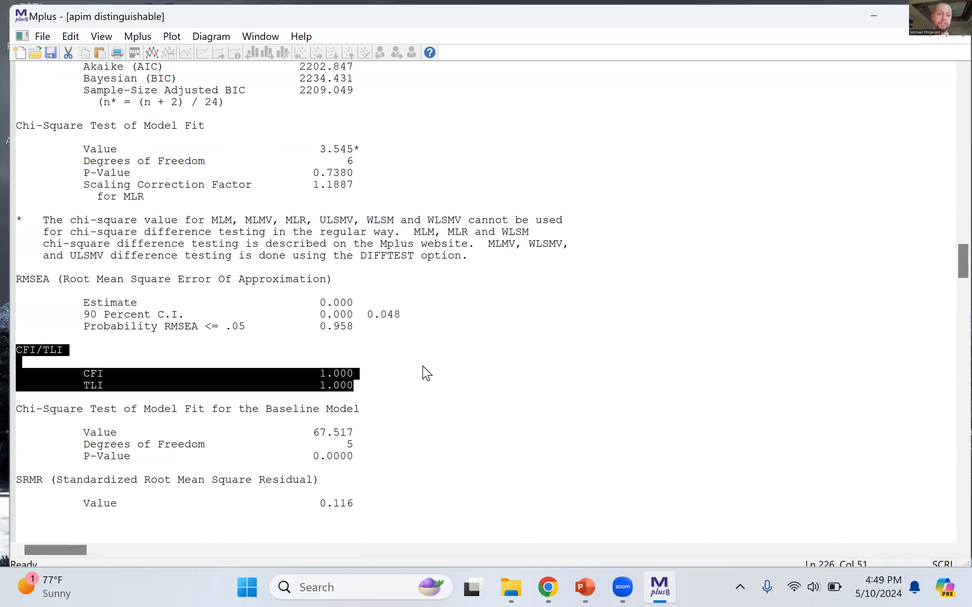
Overwrite the CFI value in the output with .992 and restore it to 1.000
{"action": "left_click_drag", "start_coordinate": [320, 373], "coordinate": [359, 385]}
{"action": "type", "text": ".992"}
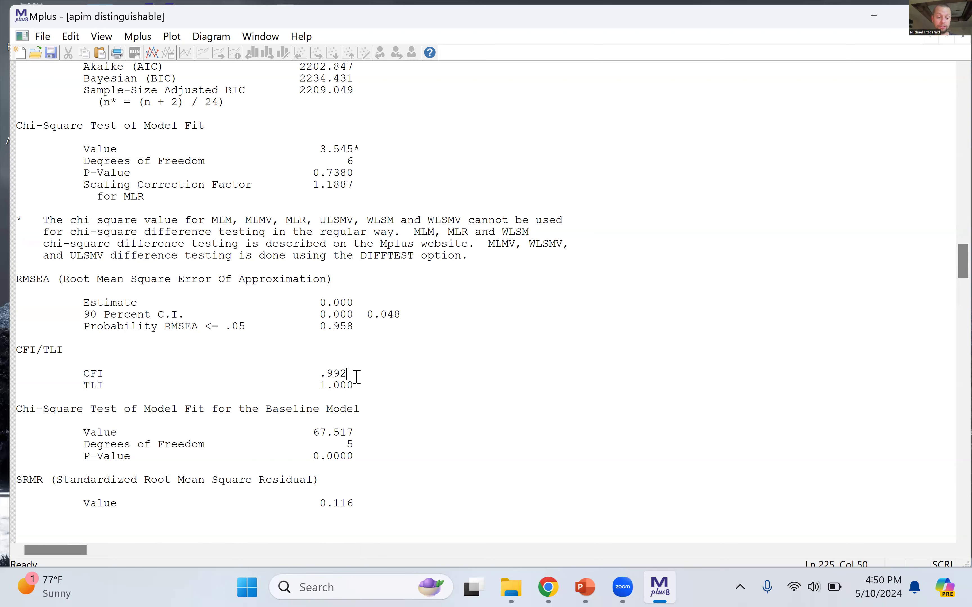
{"action": "key", "text": "BackSpace"}
{"action": "key", "text": "BackSpace"}
{"action": "key", "text": "BackSpace"}
{"action": "key", "text": "BackSpace"}
{"action": "type", "text": "1.000"}
{"action": "left_click", "coordinate": [383, 420]}
Compare the two partner effects in the model results: T2PosAff on T1Support and T1PosAff on T2Support
{"action": "scroll", "coordinate": [383, 420], "scroll_direction": "down", "scroll_amount": 15}
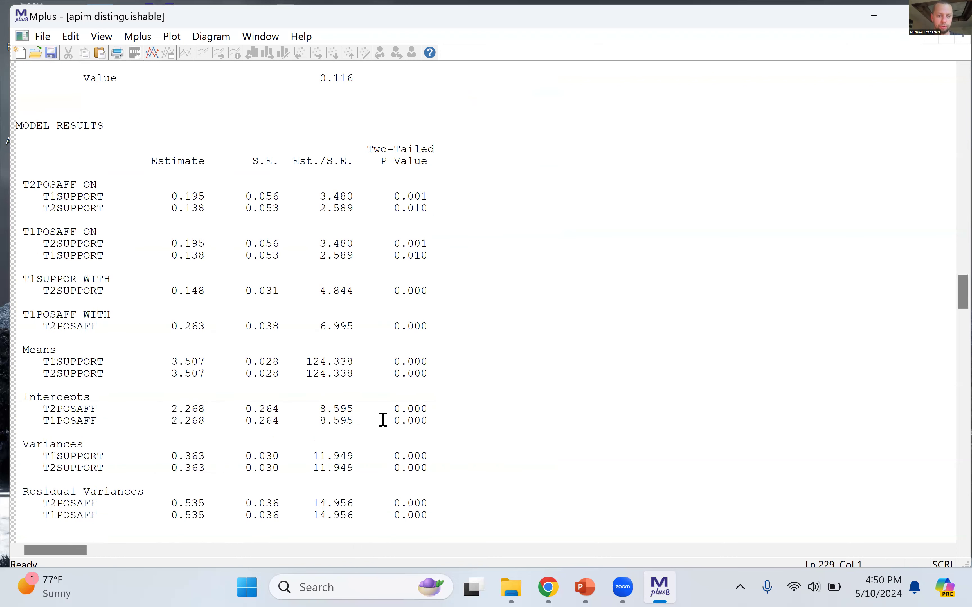
{"action": "scroll", "coordinate": [383, 420], "scroll_direction": "up", "scroll_amount": 4}
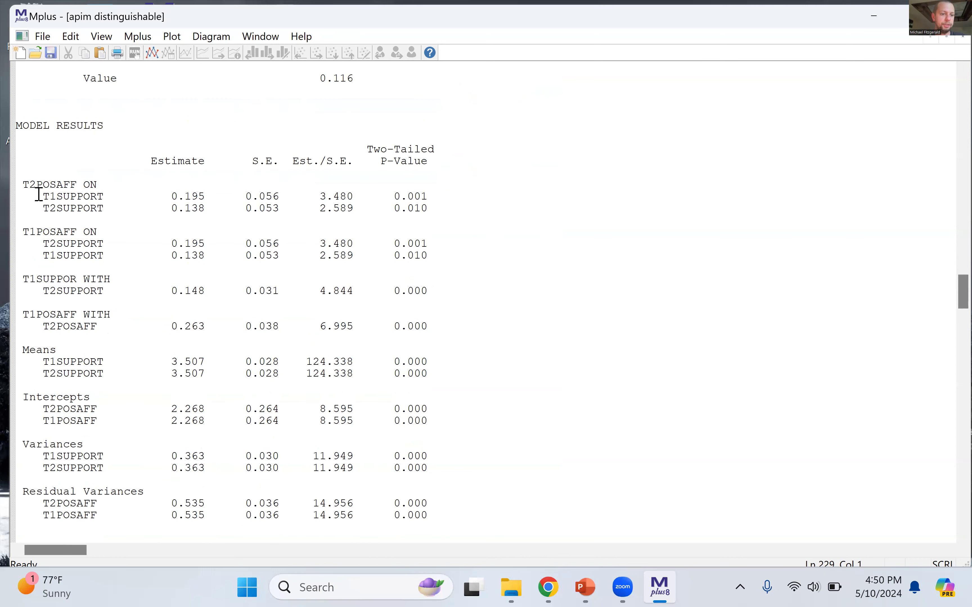
{"action": "left_click_drag", "start_coordinate": [37, 196], "coordinate": [438, 195]}
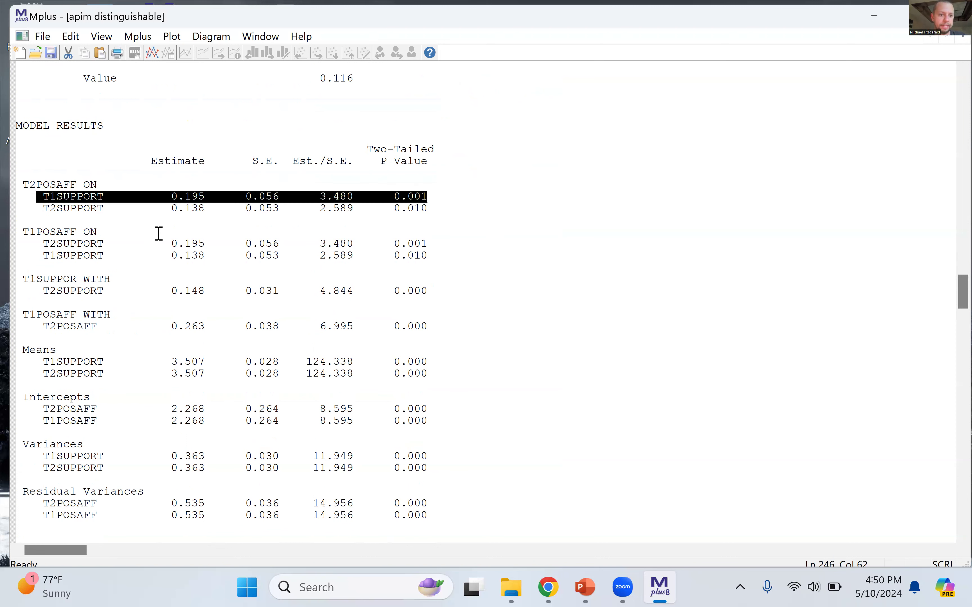
{"action": "left_click_drag", "start_coordinate": [42, 244], "coordinate": [438, 242]}
{"action": "left_click", "coordinate": [438, 243]}
{"action": "left_click", "coordinate": [162, 197]}
{"action": "left_click_drag", "start_coordinate": [162, 197], "coordinate": [215, 197]}
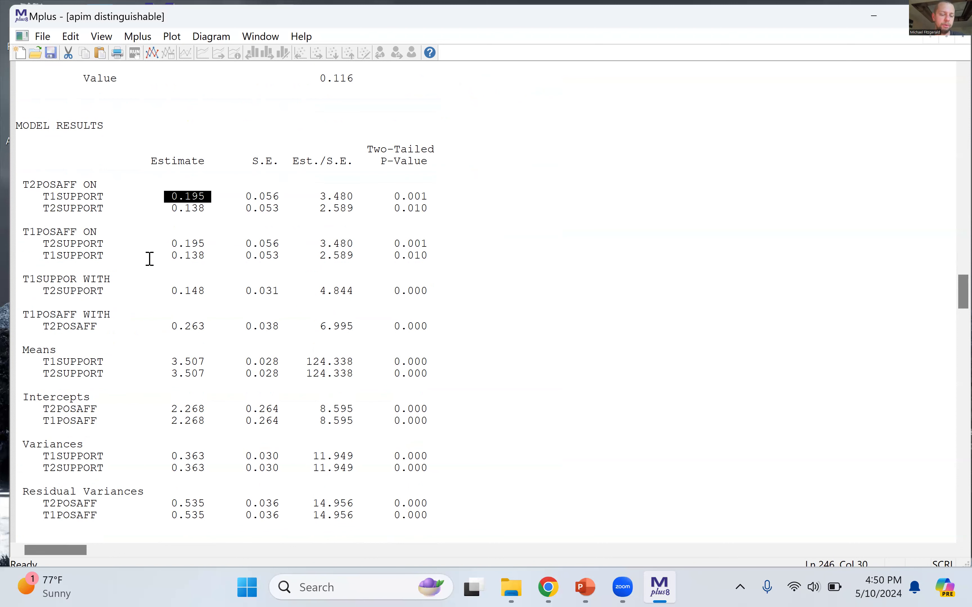
Examine the actor effect of T2Support on T2PosAff in the model results
{"action": "left_click", "coordinate": [39, 207]}
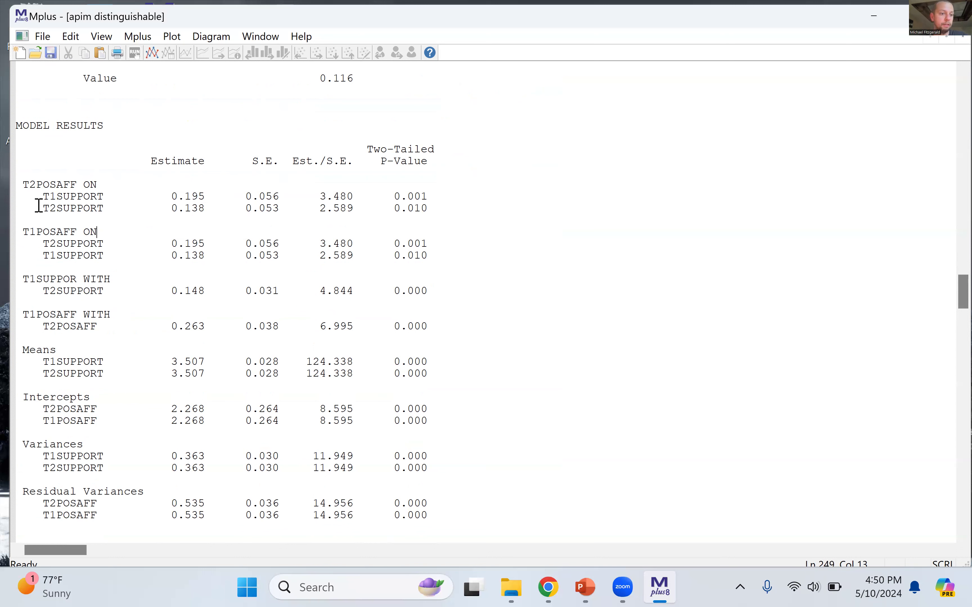
{"action": "left_click_drag", "start_coordinate": [40, 205], "coordinate": [429, 211]}
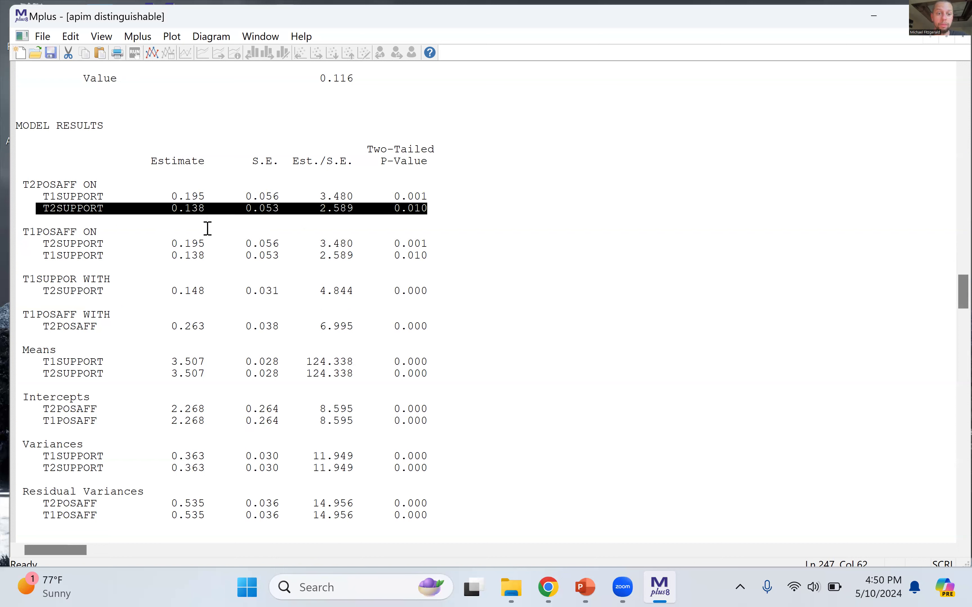
{"action": "left_click", "coordinate": [265, 244]}
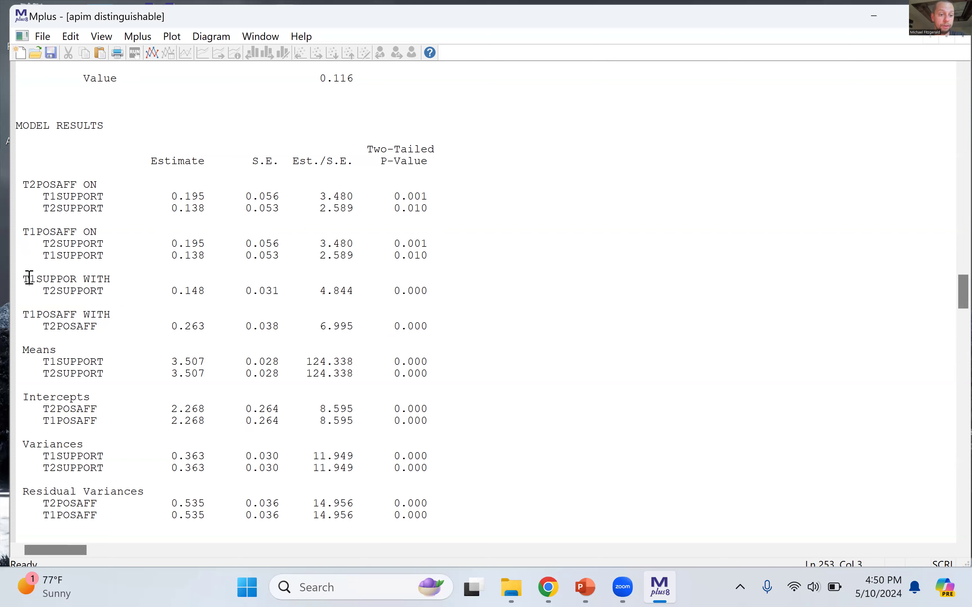
Examine the covariance between T1Support and T2Support in the unstandardized model results
{"action": "left_click_drag", "start_coordinate": [29, 279], "coordinate": [273, 279]}
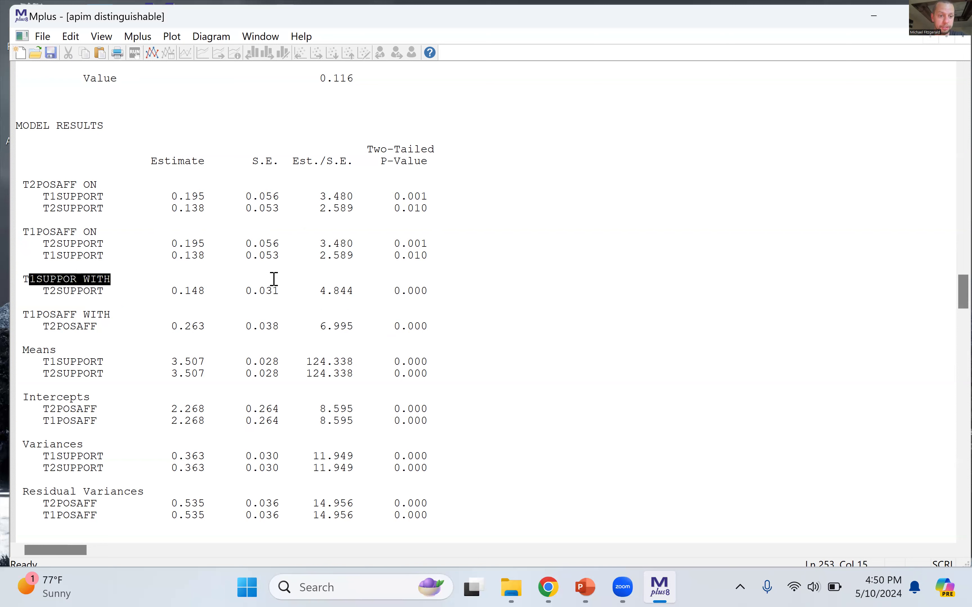
{"action": "left_click", "coordinate": [430, 292], "text": "shift"}
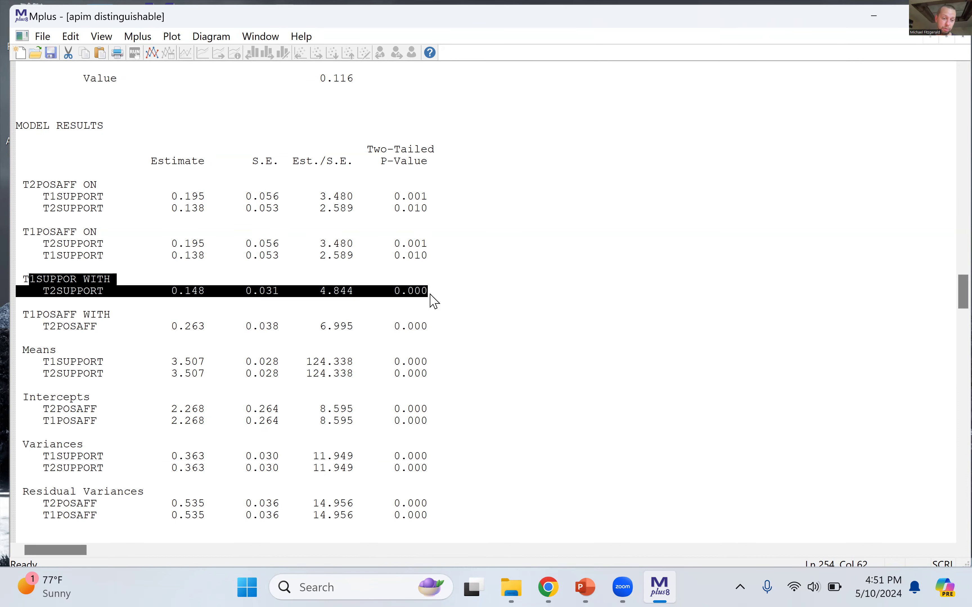
{"action": "left_click", "coordinate": [431, 296]}
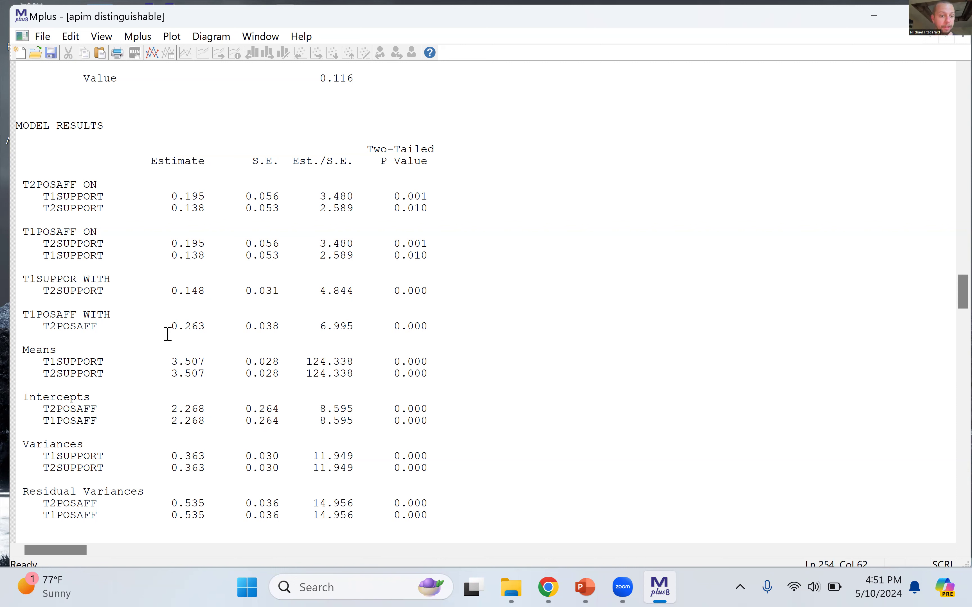
Compare the two partners' support means and positive-affect intercepts in the model results
{"action": "scroll", "coordinate": [47, 273], "scroll_direction": "down", "scroll_amount": 2}
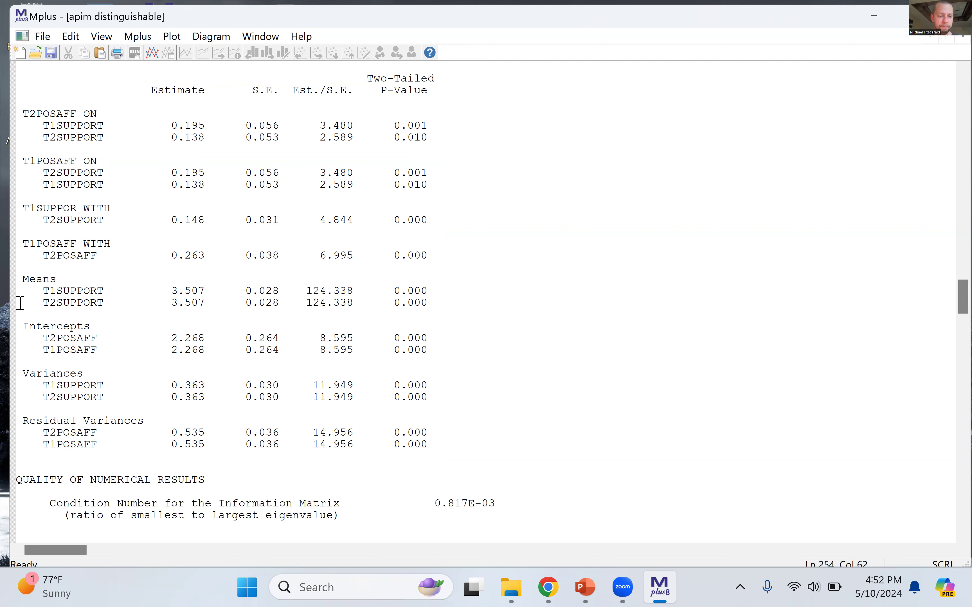
{"action": "left_click", "coordinate": [22, 279]}
{"action": "left_click_drag", "start_coordinate": [121, 273], "coordinate": [446, 306]}
{"action": "left_click_drag", "start_coordinate": [23, 326], "coordinate": [436, 349]}
{"action": "left_click_drag", "start_coordinate": [29, 279], "coordinate": [441, 308]}
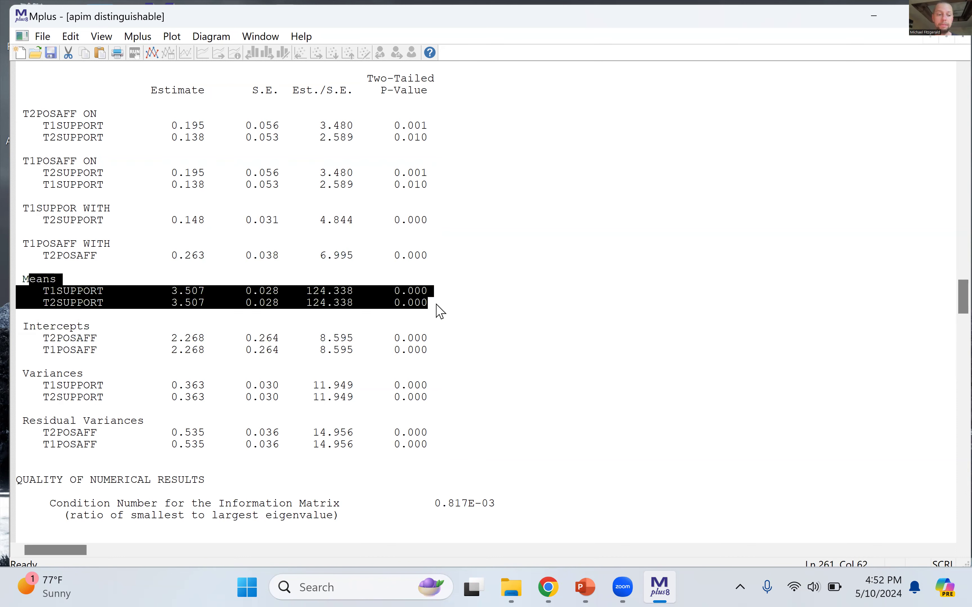
{"action": "left_click_drag", "start_coordinate": [29, 328], "coordinate": [454, 364]}
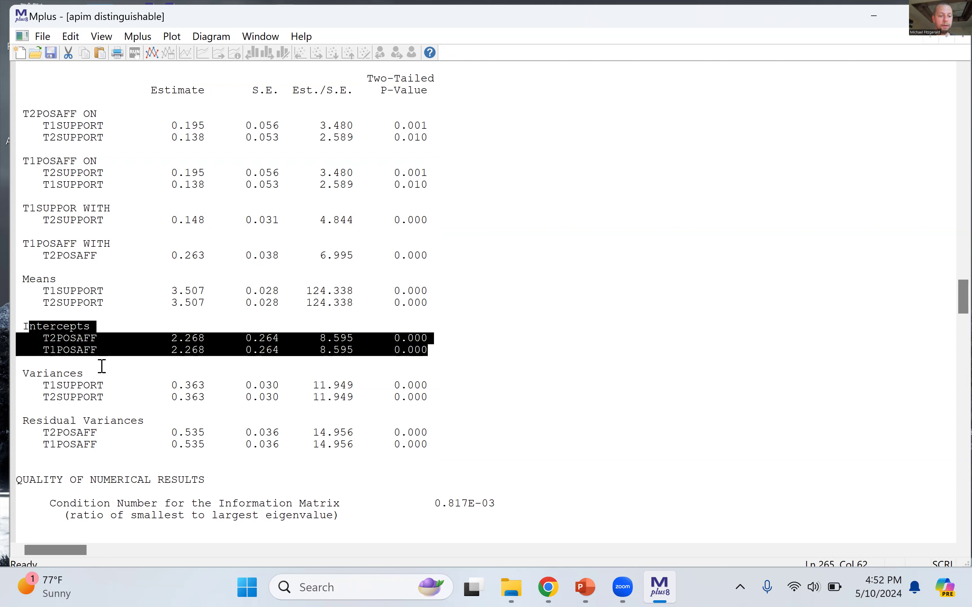
Compare the two partners' support variances and positive-affect residual variances in the model results
{"action": "left_click_drag", "start_coordinate": [28, 372], "coordinate": [500, 408]}
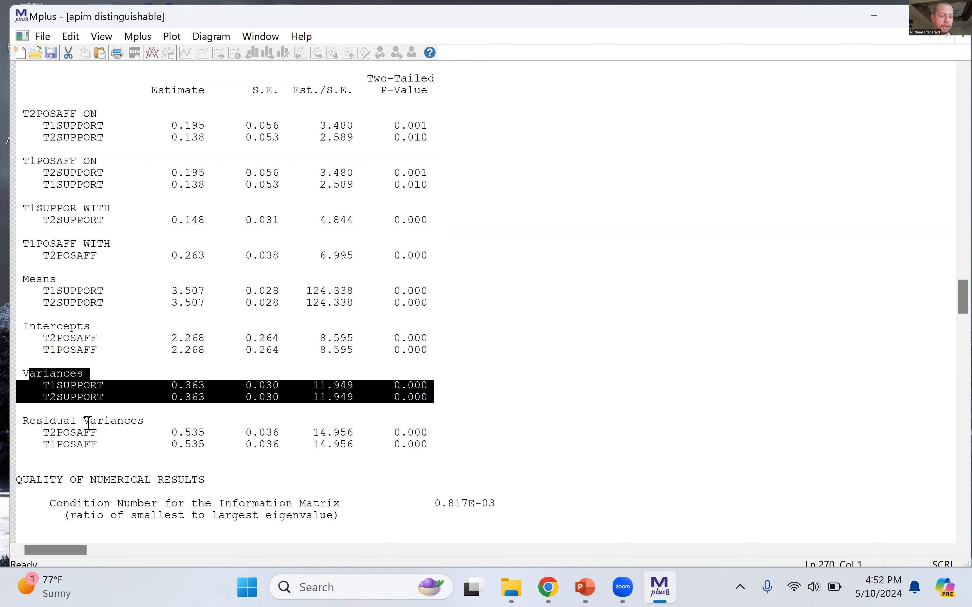
{"action": "left_click", "coordinate": [60, 422]}
{"action": "left_click_drag", "start_coordinate": [18, 420], "coordinate": [445, 449]}
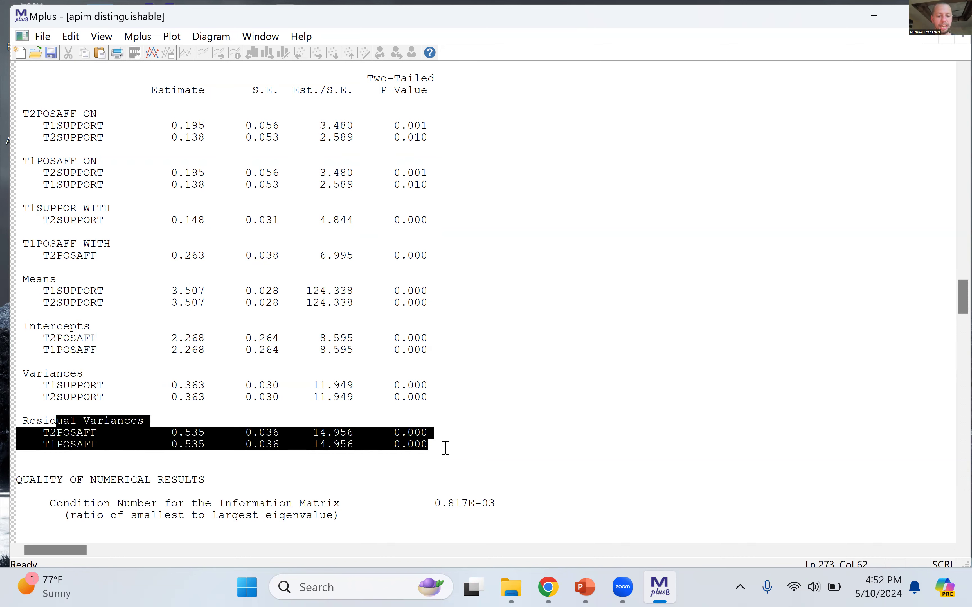
{"action": "left_click", "coordinate": [263, 412]}
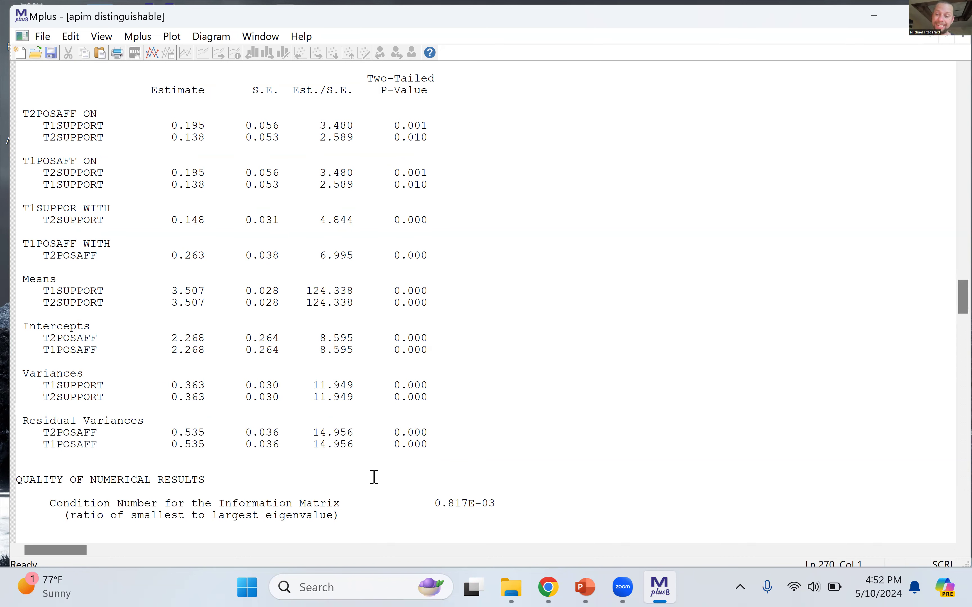
Revisit the unstandardized partner effect of T1Support on T2PosAff in the model results
{"action": "scroll", "coordinate": [374, 477], "scroll_direction": "down", "scroll_amount": 6}
{"action": "scroll", "coordinate": [373, 477], "scroll_direction": "up", "scroll_amount": 8}
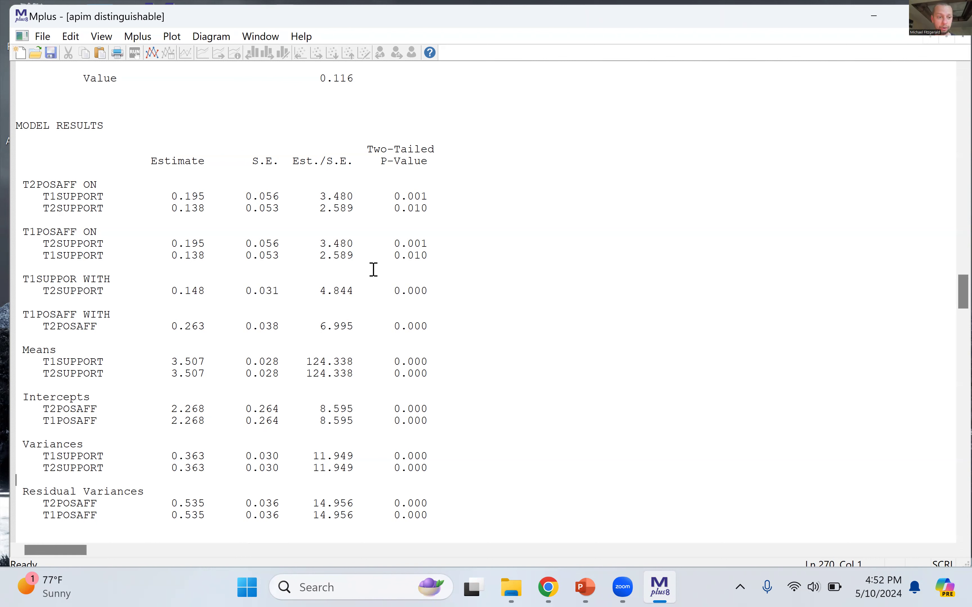
{"action": "left_click_drag", "start_coordinate": [49, 188], "coordinate": [441, 202]}
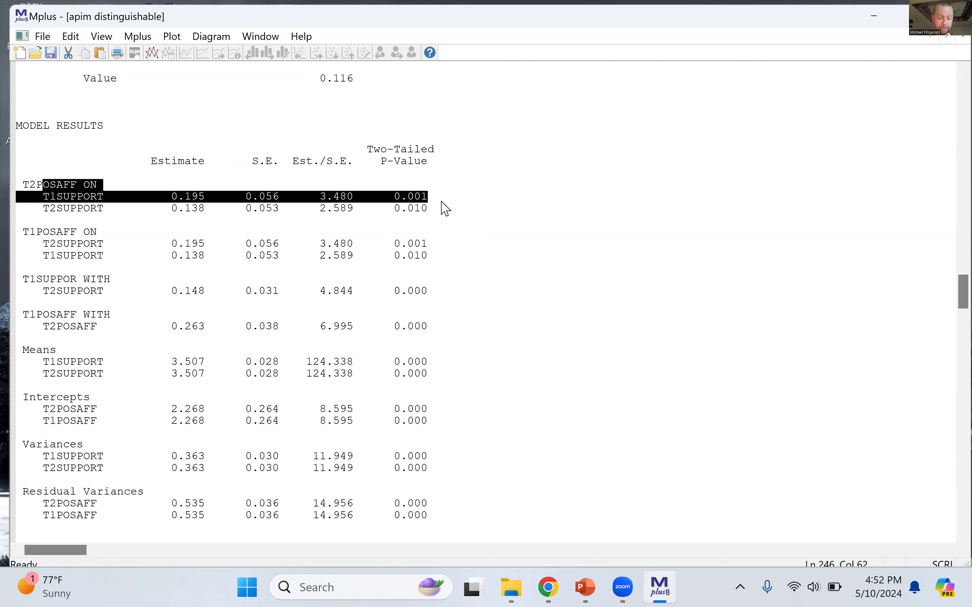
{"action": "left_click", "coordinate": [425, 283]}
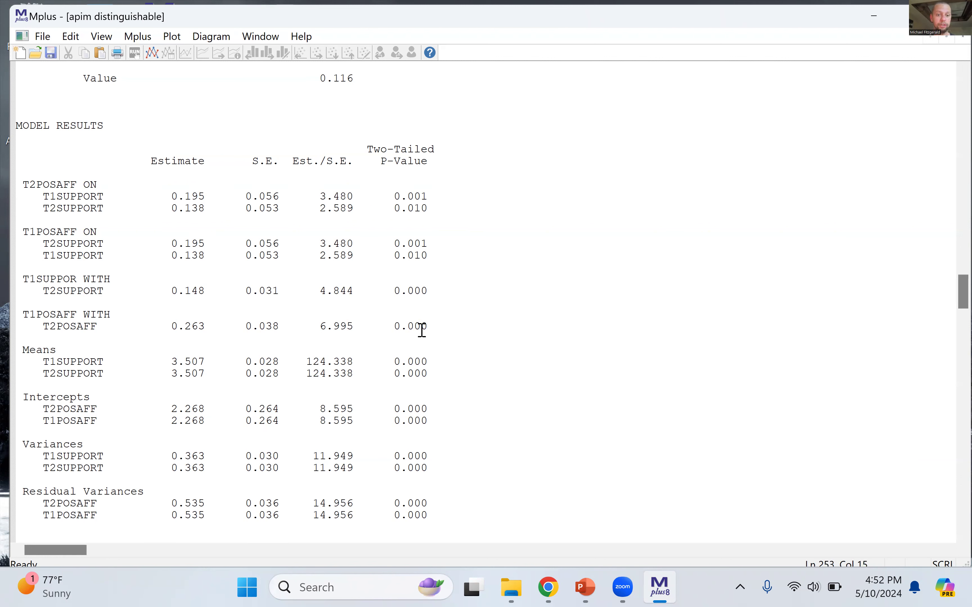
Find the STDYX standardized model results and examine the T2PosAff regressions on T1Support and T2Support
{"action": "scroll", "coordinate": [422, 329], "scroll_direction": "down", "scroll_amount": 4}
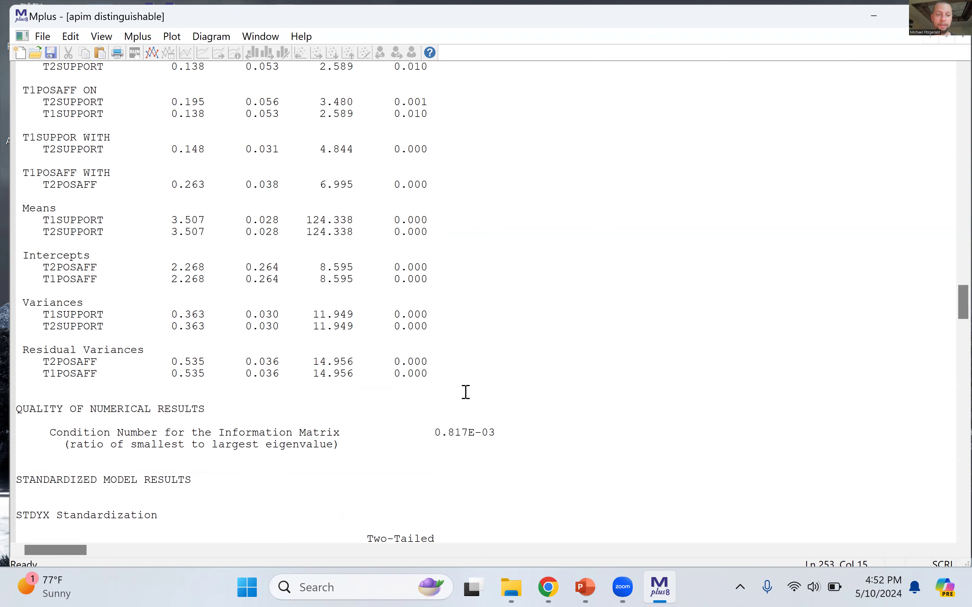
{"action": "scroll", "coordinate": [505, 426], "scroll_direction": "down", "scroll_amount": 8}
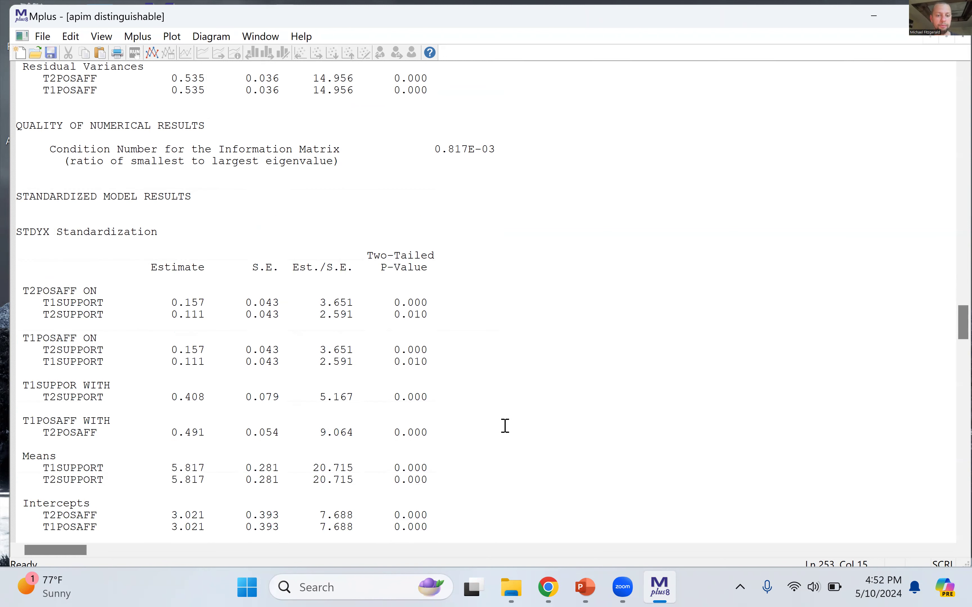
{"action": "scroll", "coordinate": [506, 426], "scroll_direction": "down", "scroll_amount": 4}
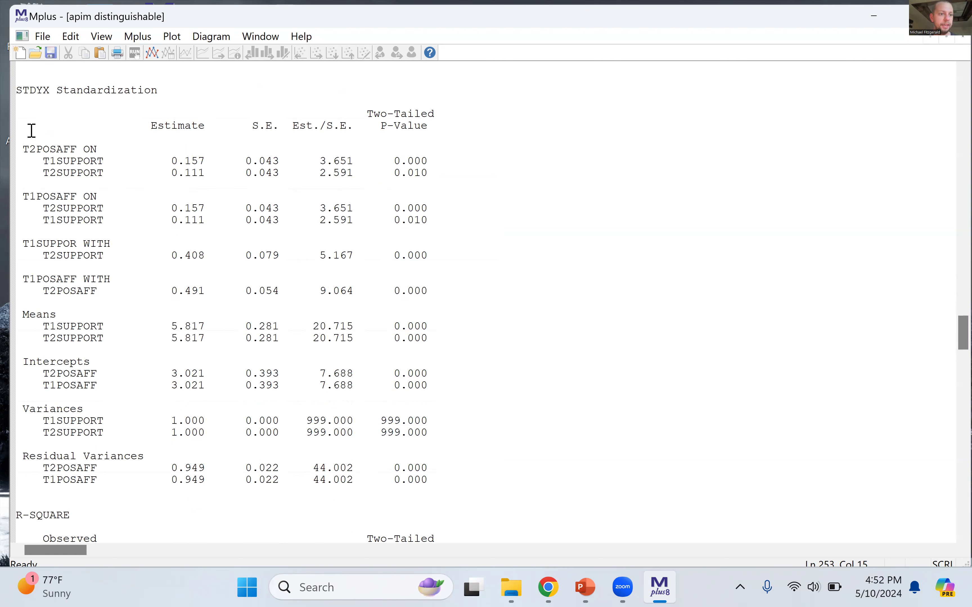
{"action": "left_click_drag", "start_coordinate": [43, 160], "coordinate": [440, 179]}
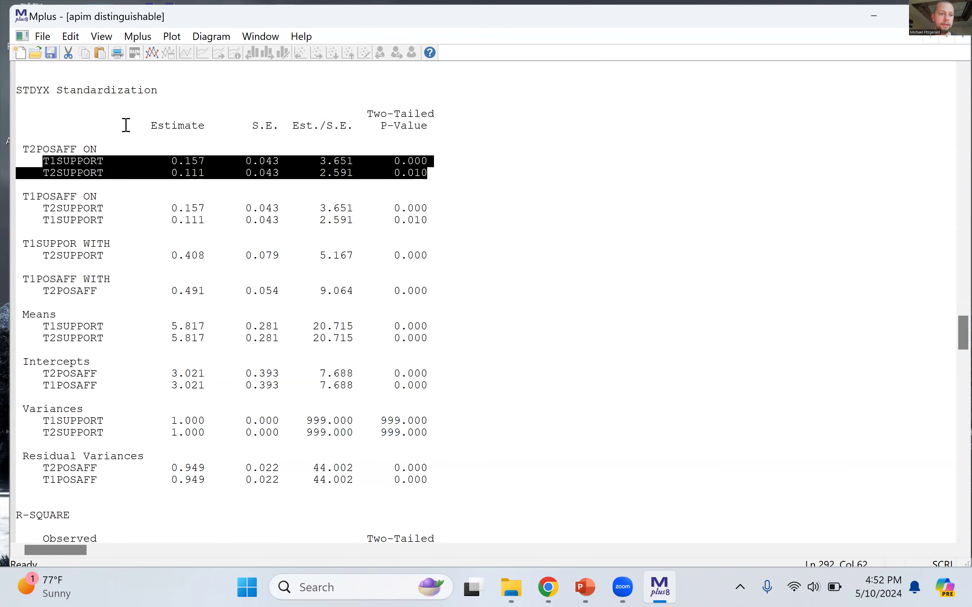
{"action": "left_click", "coordinate": [384, 175]}
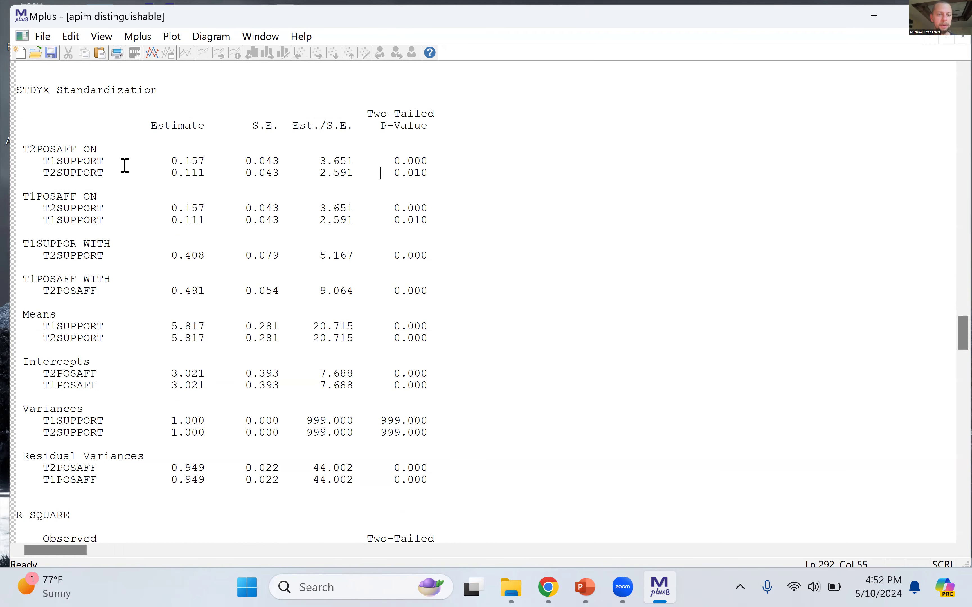
Compare the standardized partner effect of T1Support with the standardized actor effect of T2Support on T2PosAff
{"action": "left_click", "coordinate": [41, 164]}
{"action": "left_click_drag", "start_coordinate": [40, 164], "coordinate": [442, 162]}
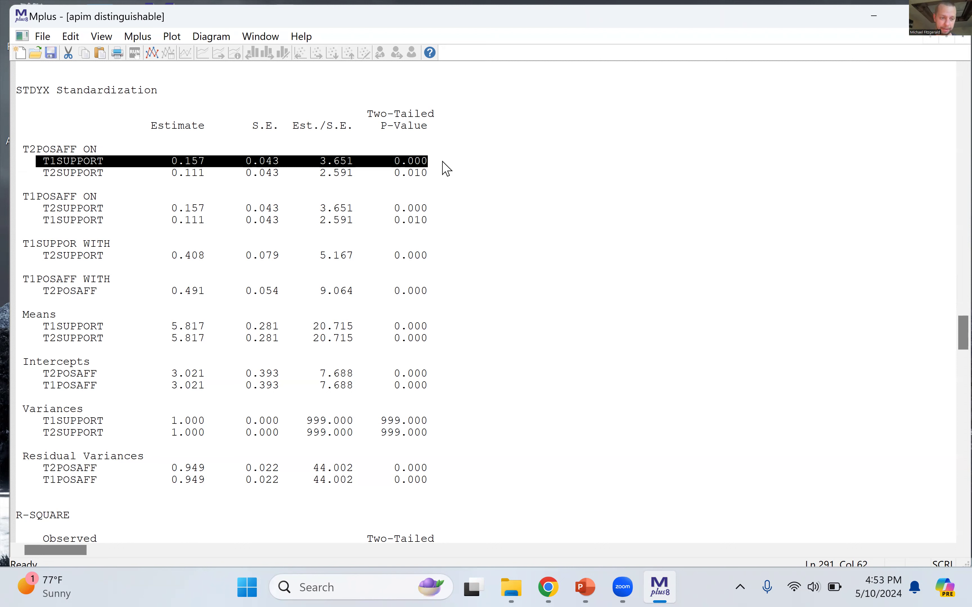
{"action": "left_click_drag", "start_coordinate": [42, 173], "coordinate": [433, 177]}
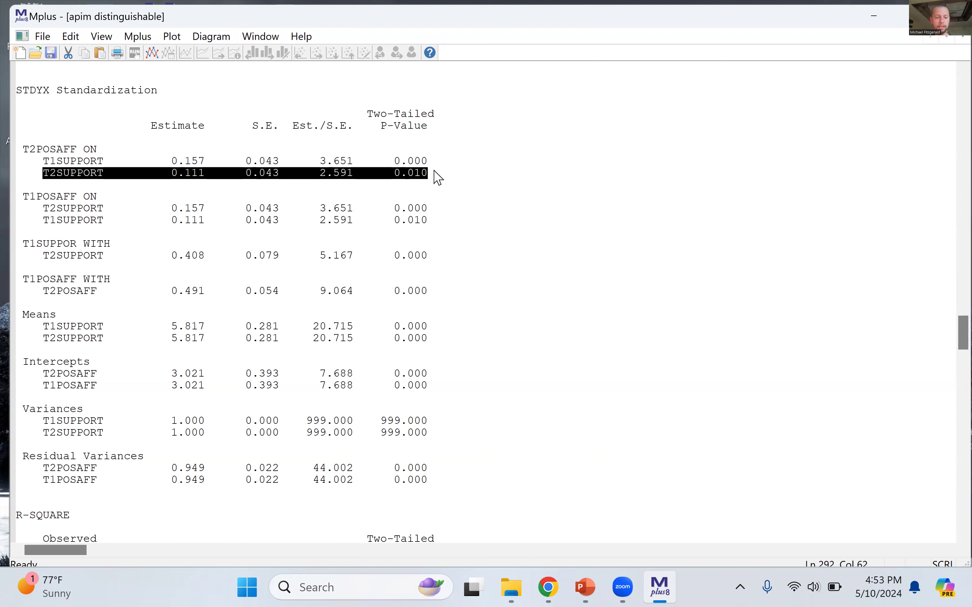
{"action": "left_click", "coordinate": [240, 184]}
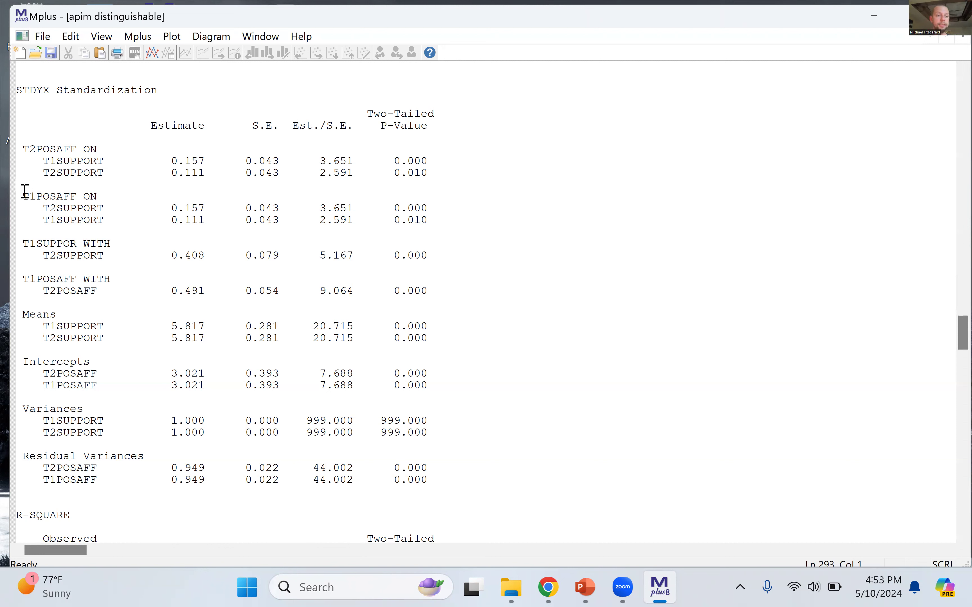
{"action": "left_click_drag", "start_coordinate": [42, 161], "coordinate": [444, 185]}
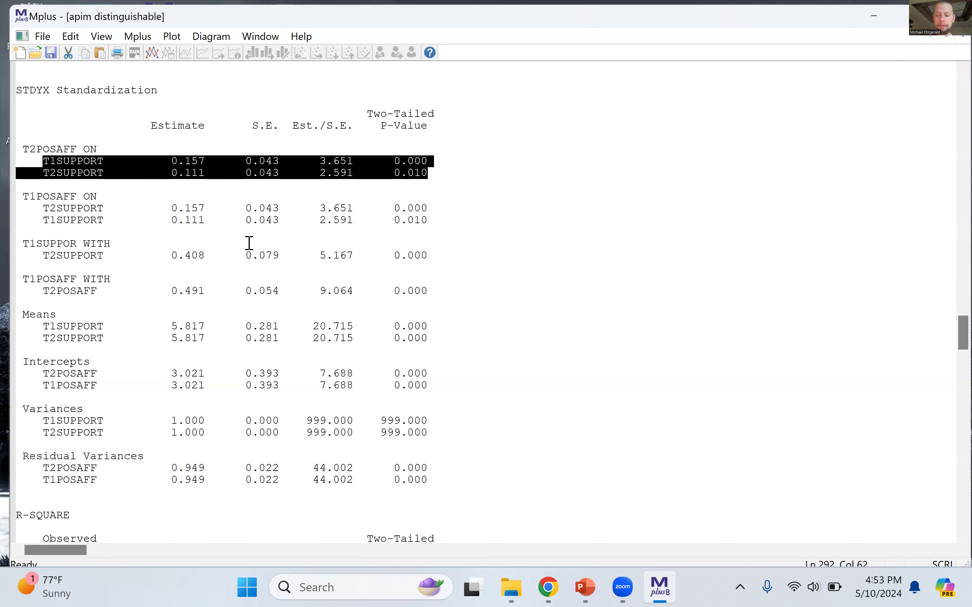
{"action": "left_click", "coordinate": [96, 236]}
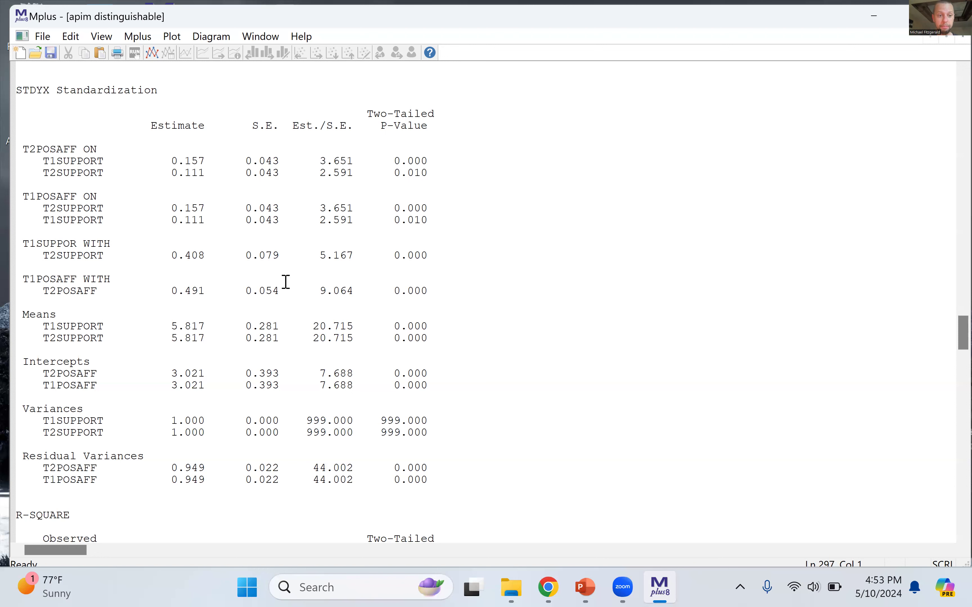
{"action": "left_click_drag", "start_coordinate": [23, 149], "coordinate": [428, 174]}
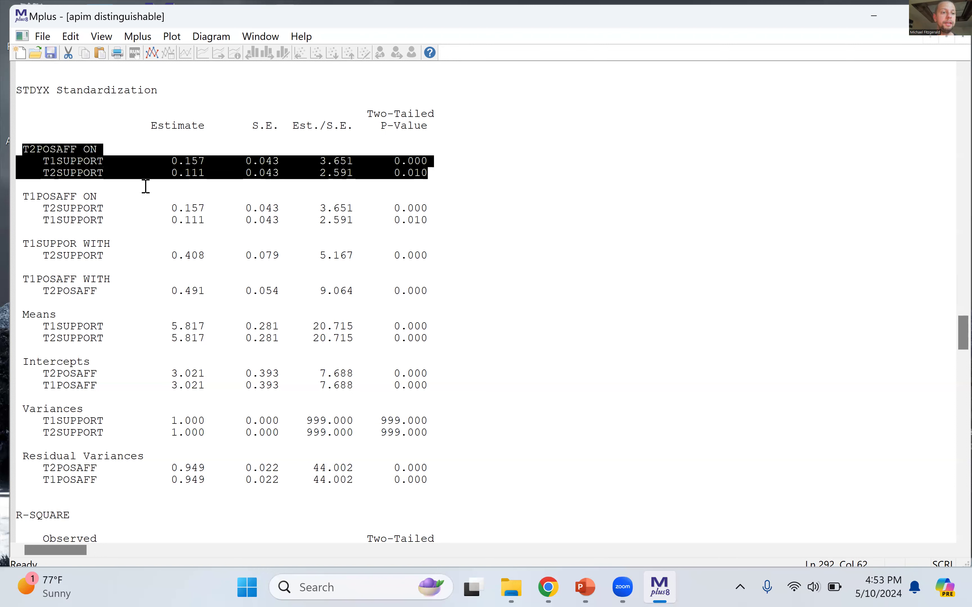
{"action": "left_click", "coordinate": [299, 219]}
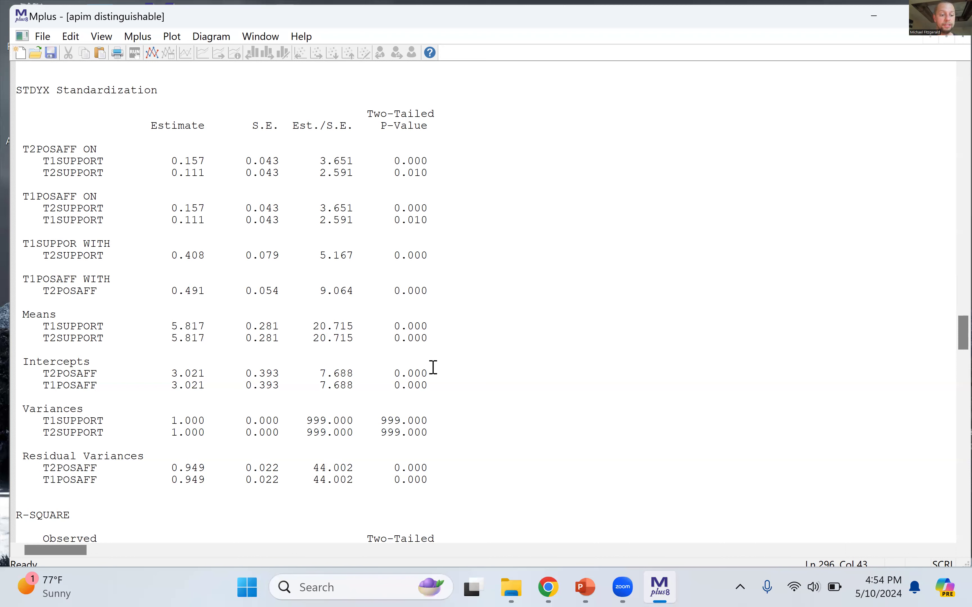
Examine the R-square estimates for T2PosAff and T1PosAff below the standardized results
{"action": "scroll", "coordinate": [433, 367], "scroll_direction": "down", "scroll_amount": 4}
{"action": "scroll", "coordinate": [432, 367], "scroll_direction": "down", "scroll_amount": 4}
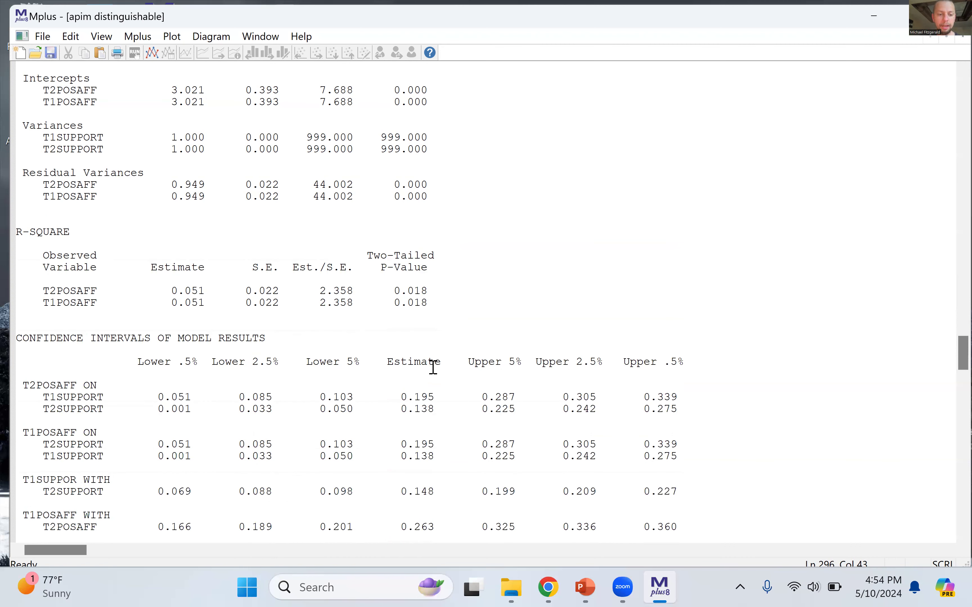
{"action": "left_click", "coordinate": [23, 233]}
{"action": "left_click_drag", "start_coordinate": [100, 259], "coordinate": [440, 314]}
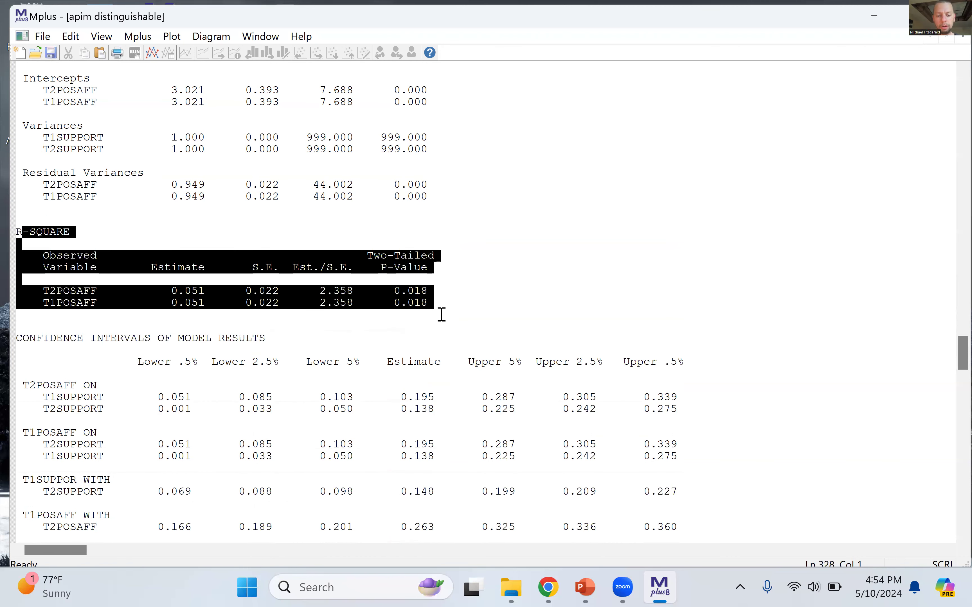
{"action": "left_click", "coordinate": [100, 233]}
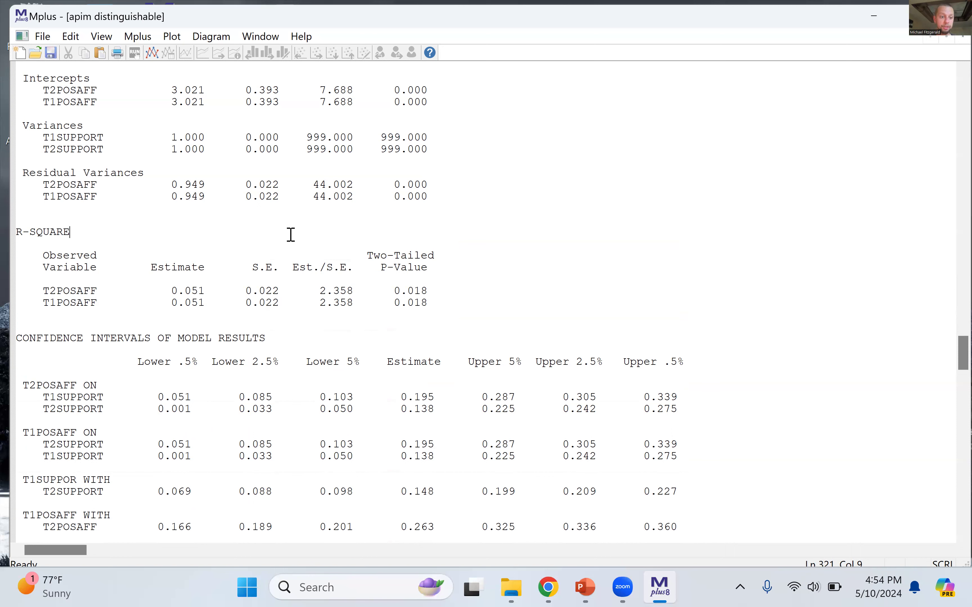
{"action": "left_click", "coordinate": [11, 241]}
{"action": "left_click_drag", "start_coordinate": [16, 232], "coordinate": [455, 310]}
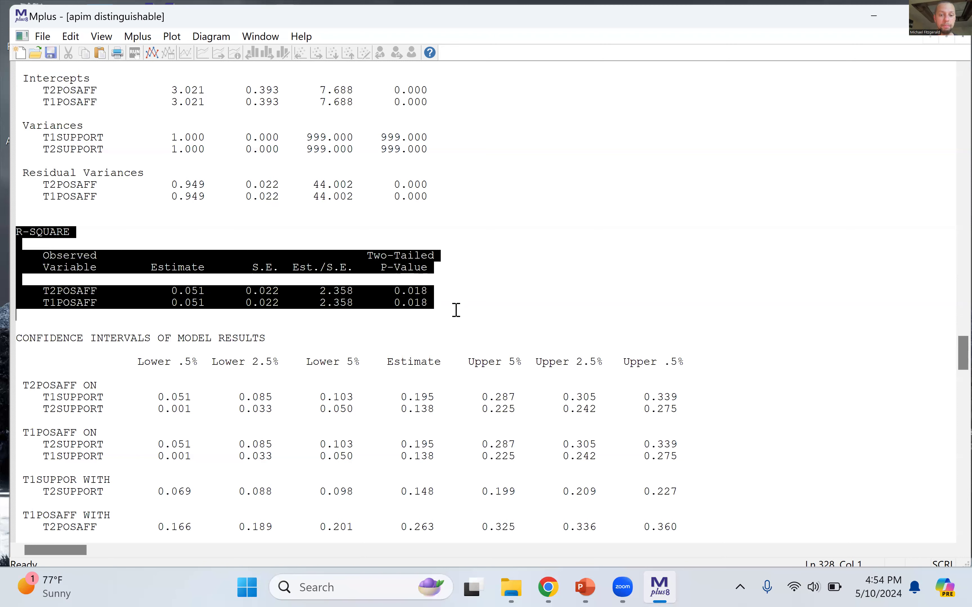
{"action": "left_click", "coordinate": [543, 371]}
Review the confidence intervals of the unstandardized and STDYX standardized model results
{"action": "scroll", "coordinate": [543, 371], "scroll_direction": "down", "scroll_amount": 6}
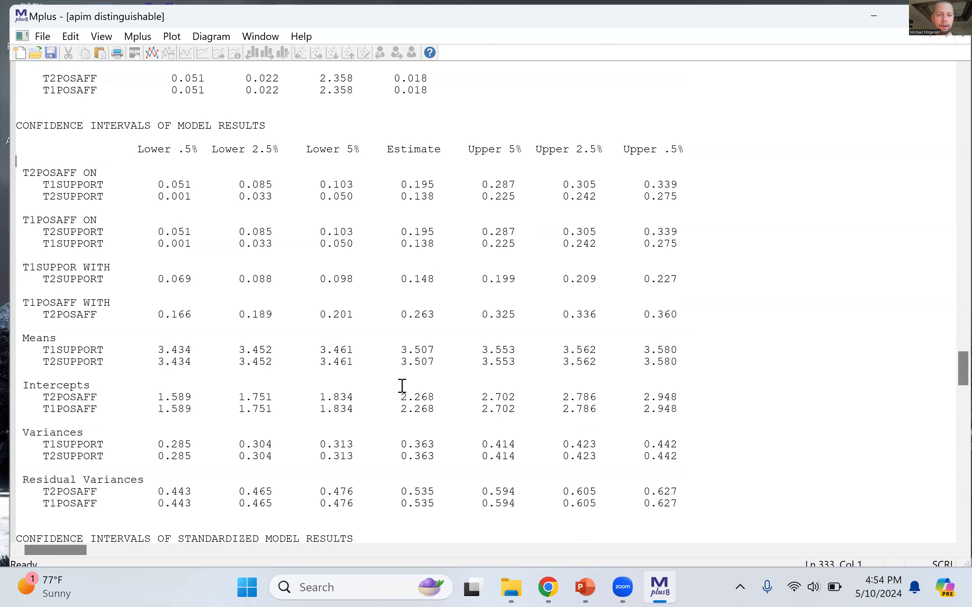
{"action": "scroll", "coordinate": [237, 388], "scroll_direction": "down", "scroll_amount": 20}
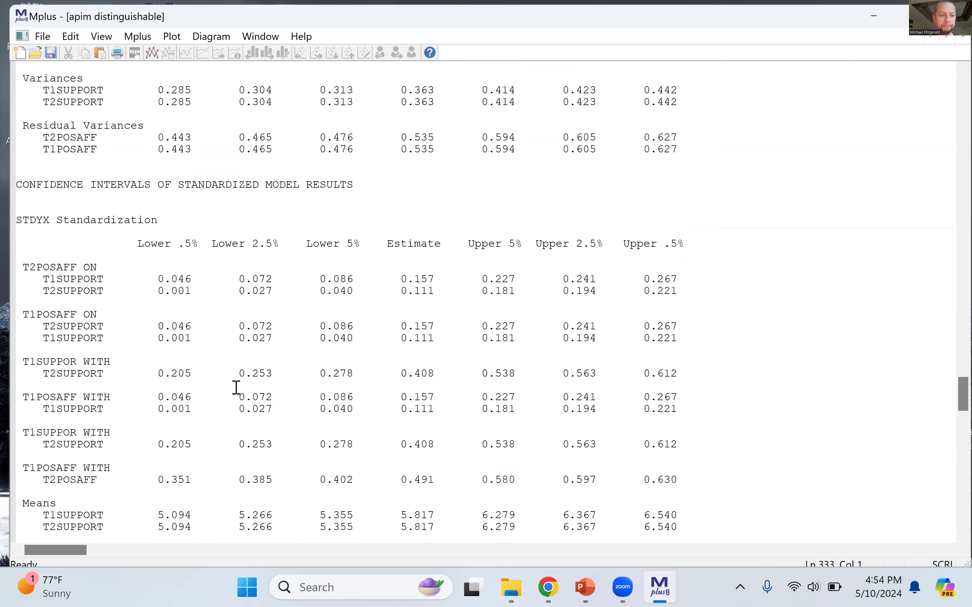
{"action": "scroll", "coordinate": [236, 388], "scroll_direction": "up", "scroll_amount": 8}
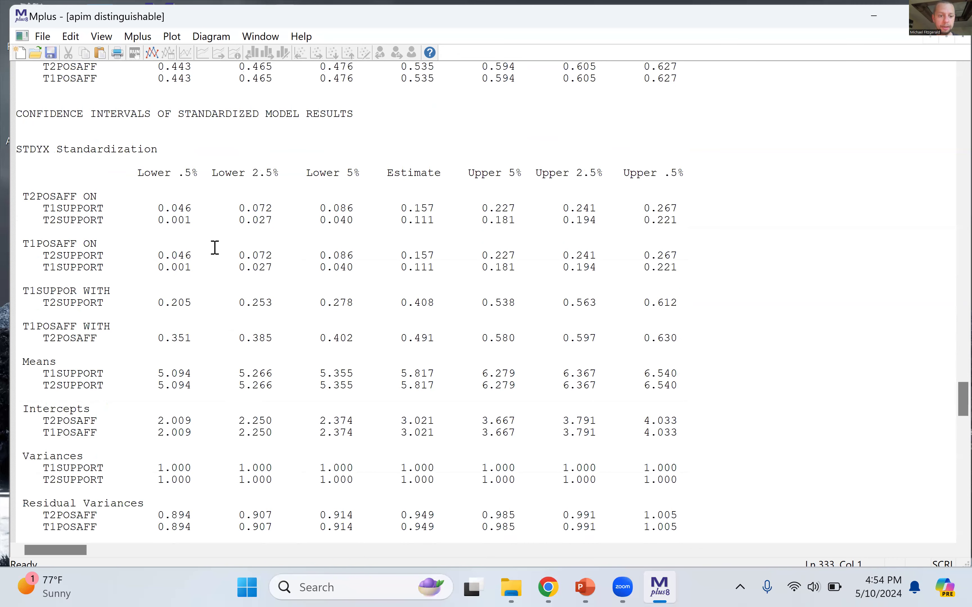
{"action": "scroll", "coordinate": [212, 245], "scroll_direction": "up", "scroll_amount": 10}
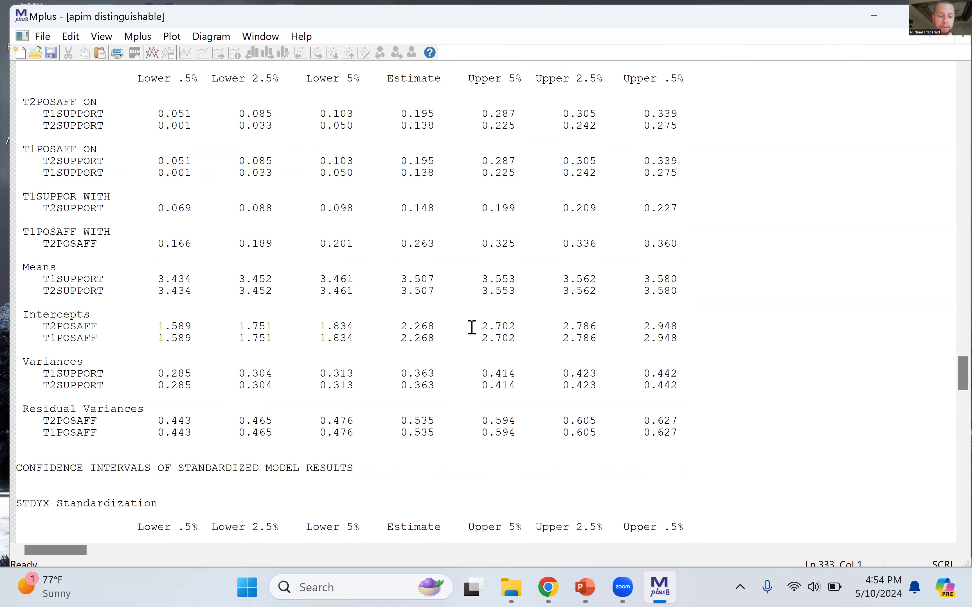
Review the residual output, including the model estimated means and correlations and the residuals for means and covariances
{"action": "scroll", "coordinate": [472, 327], "scroll_direction": "down", "scroll_amount": 10}
{"action": "scroll", "coordinate": [472, 328], "scroll_direction": "down", "scroll_amount": 15}
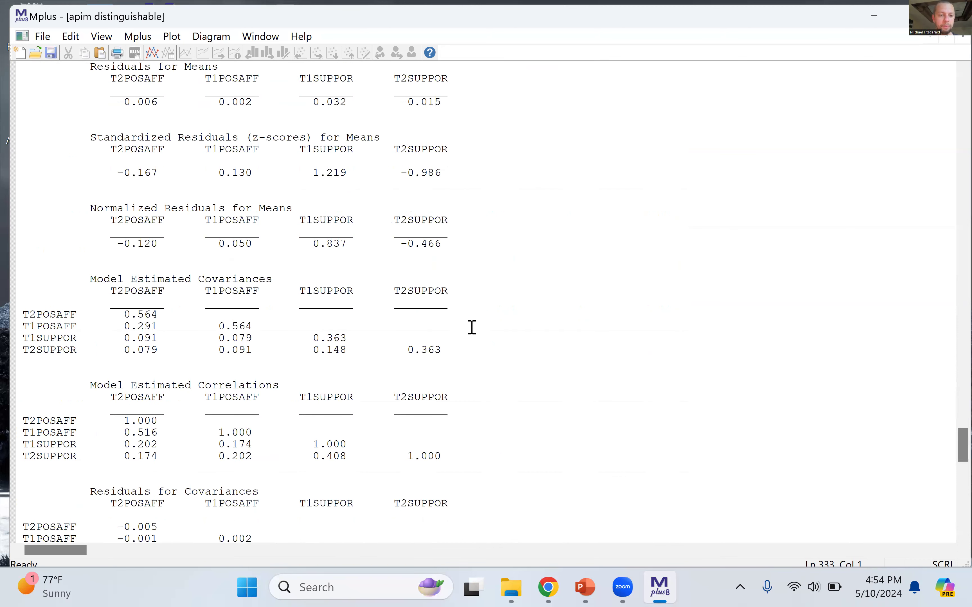
{"action": "scroll", "coordinate": [472, 327], "scroll_direction": "up", "scroll_amount": 8}
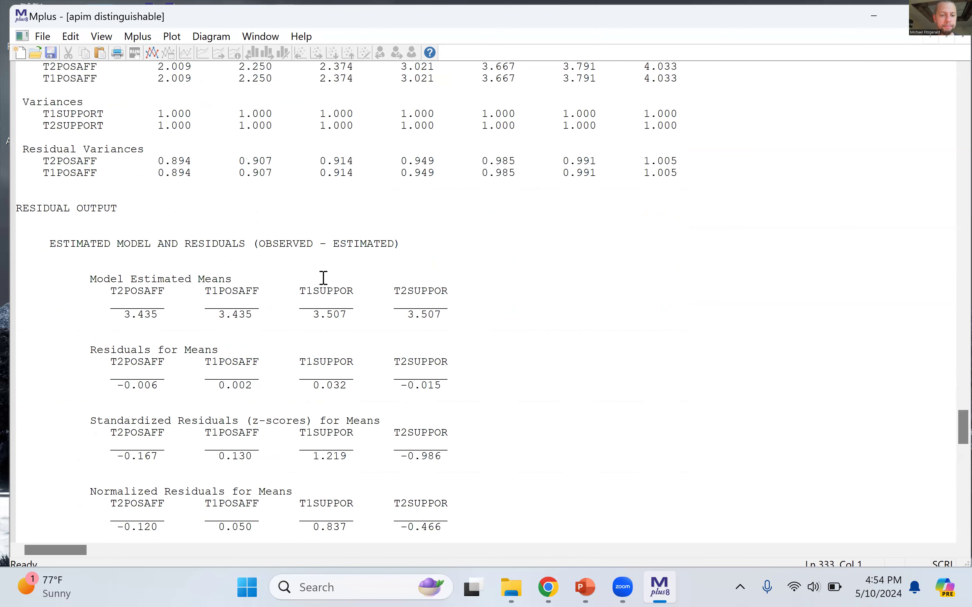
{"action": "scroll", "coordinate": [324, 277], "scroll_direction": "down", "scroll_amount": 15}
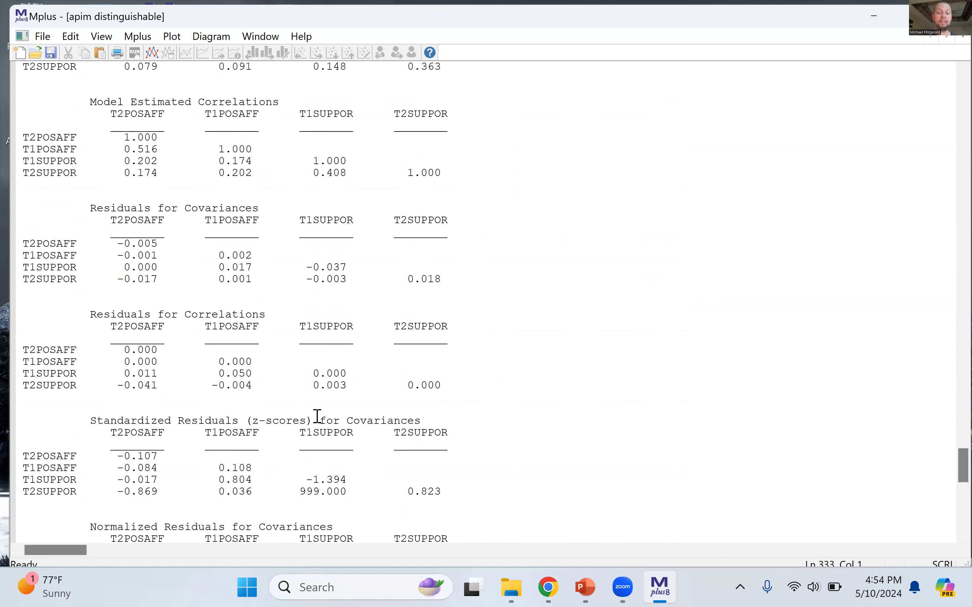
Examine the Residuals for Correlations table, focusing on the residual between T1Support and T1PosAff
{"action": "scroll", "coordinate": [318, 416], "scroll_direction": "down", "scroll_amount": 2}
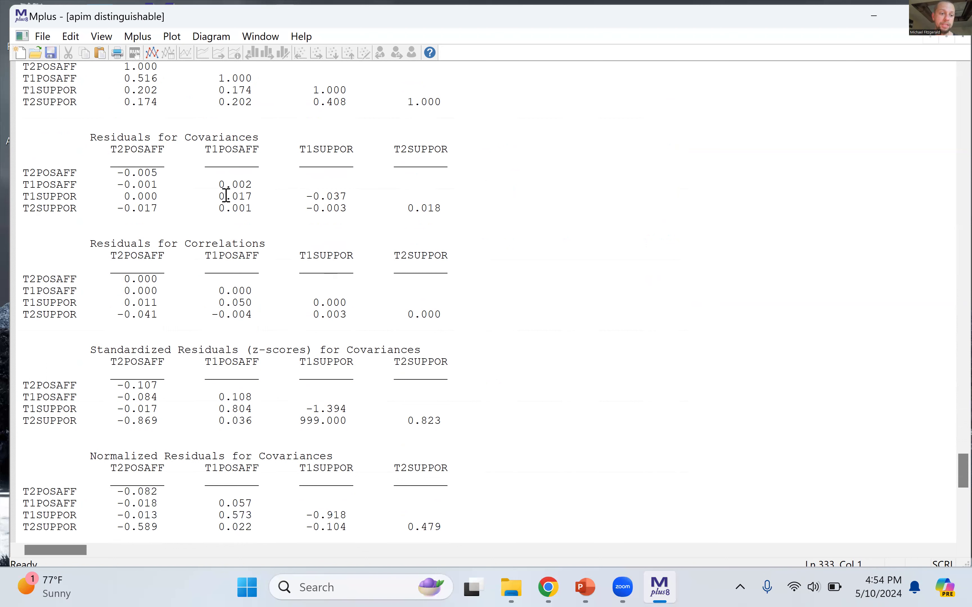
{"action": "left_click_drag", "start_coordinate": [25, 244], "coordinate": [470, 326]}
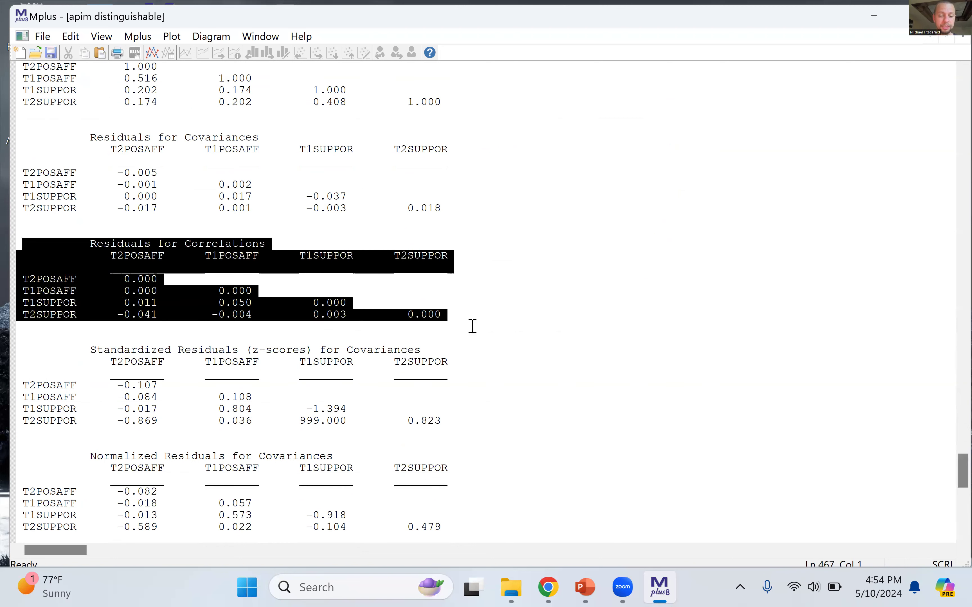
{"action": "left_click", "coordinate": [262, 375]}
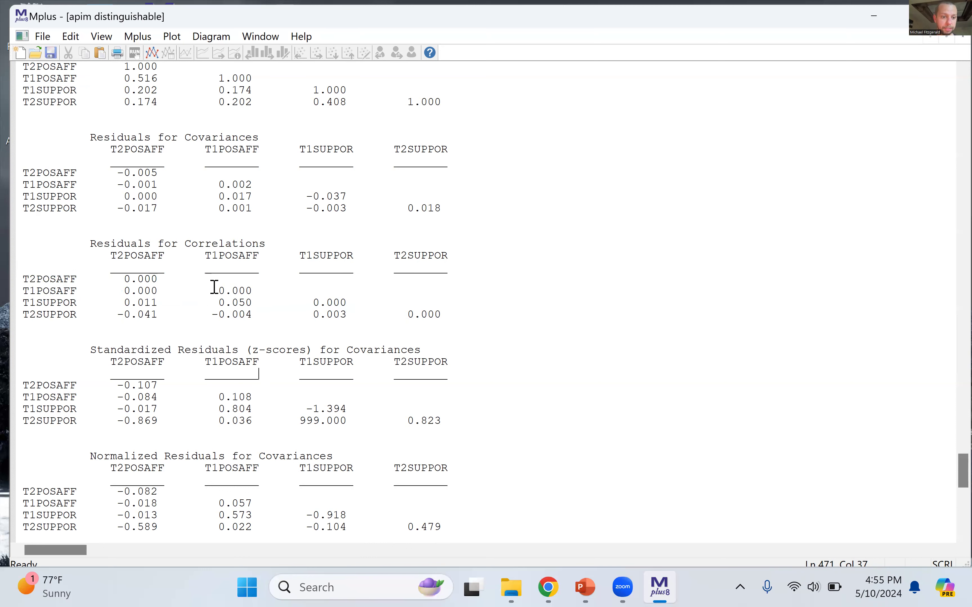
{"action": "left_click_drag", "start_coordinate": [218, 303], "coordinate": [253, 303]}
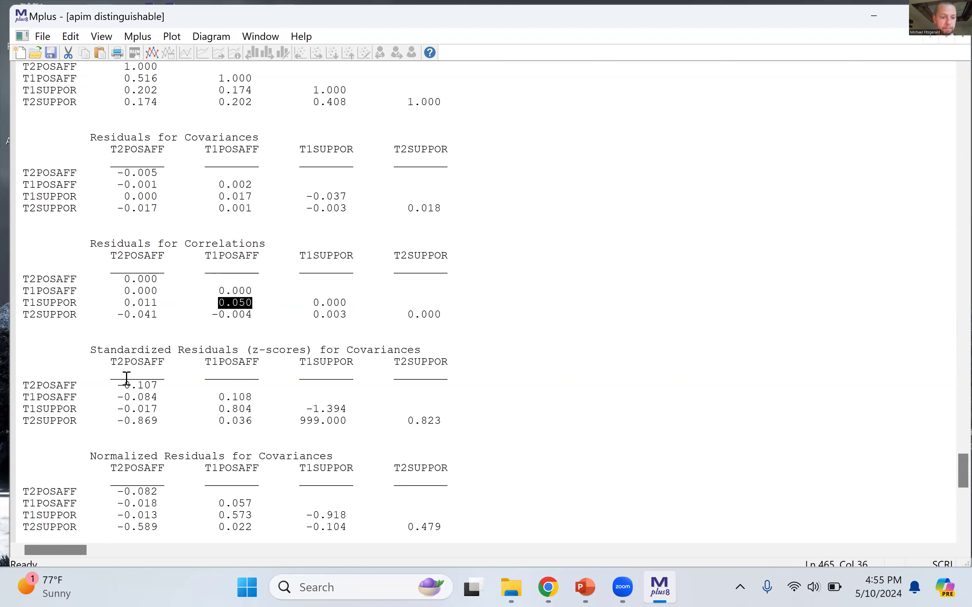
Check the standardized residual (z-score) for the T1Support and T1PosAff covariance against its correlation residual
{"action": "left_click", "coordinate": [92, 350]}
{"action": "left_click_drag", "start_coordinate": [361, 375], "coordinate": [444, 349]}
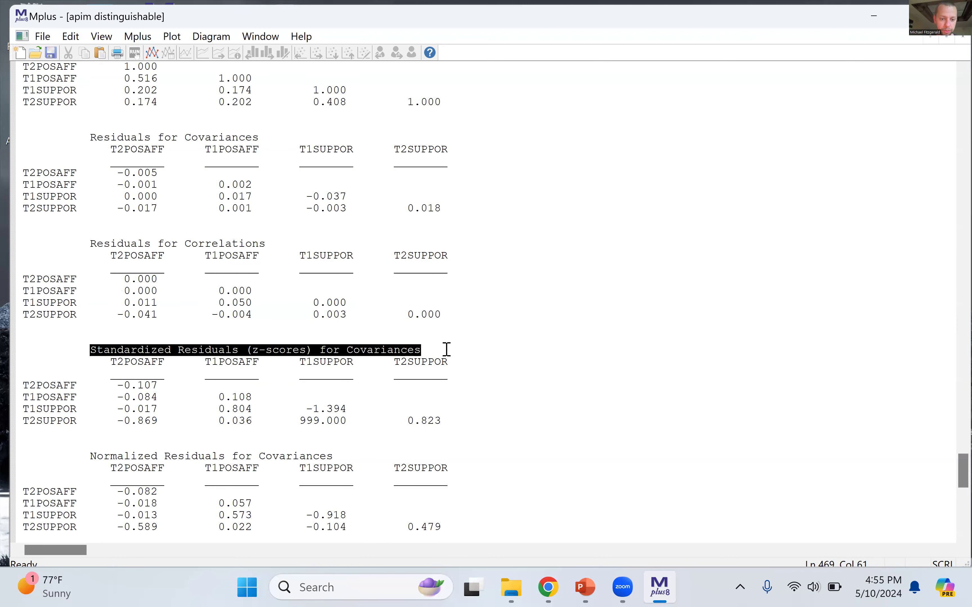
{"action": "scroll", "coordinate": [278, 368], "scroll_direction": "down", "scroll_amount": 4}
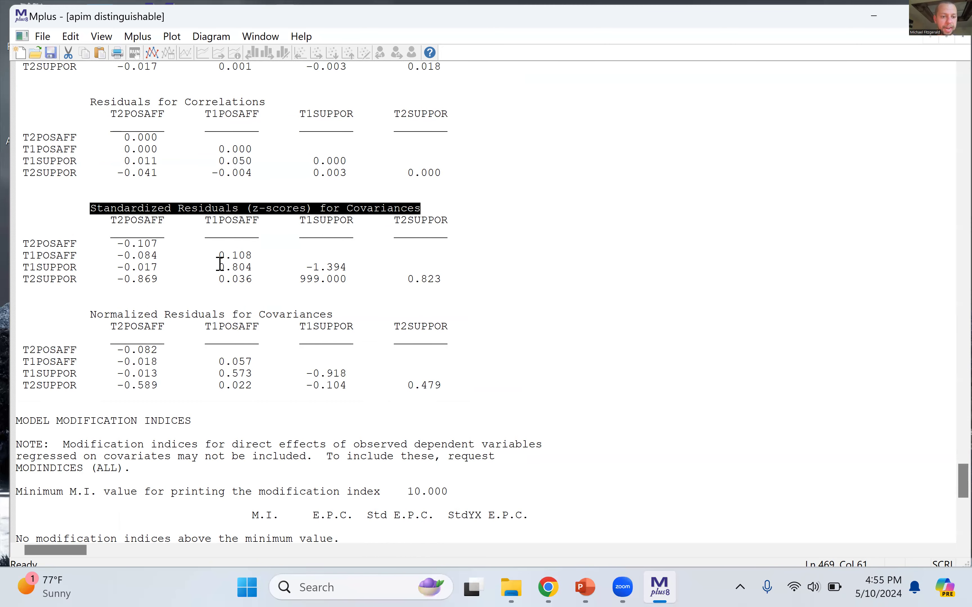
{"action": "left_click_drag", "start_coordinate": [212, 268], "coordinate": [266, 273]}
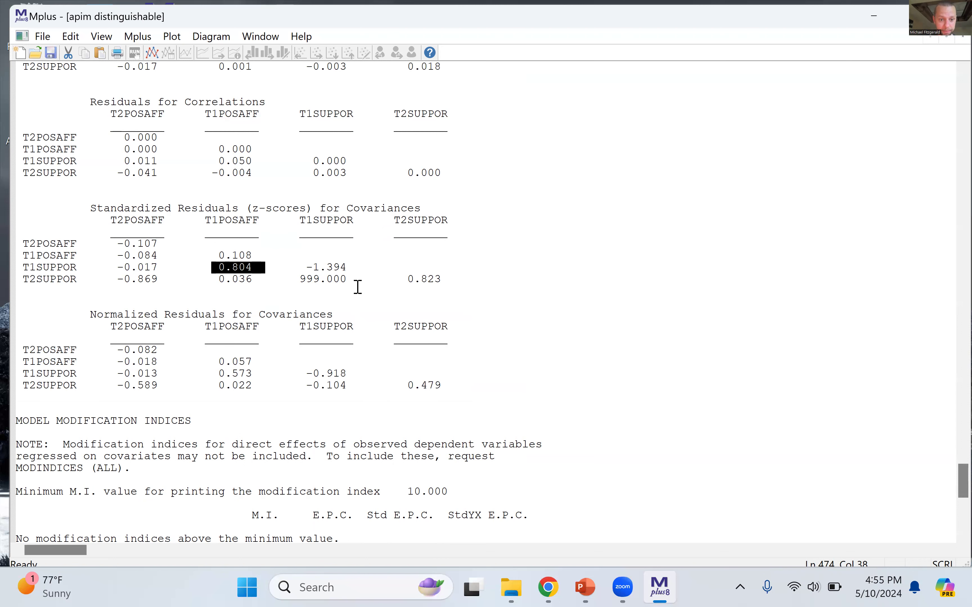
{"action": "left_click", "coordinate": [157, 266]}
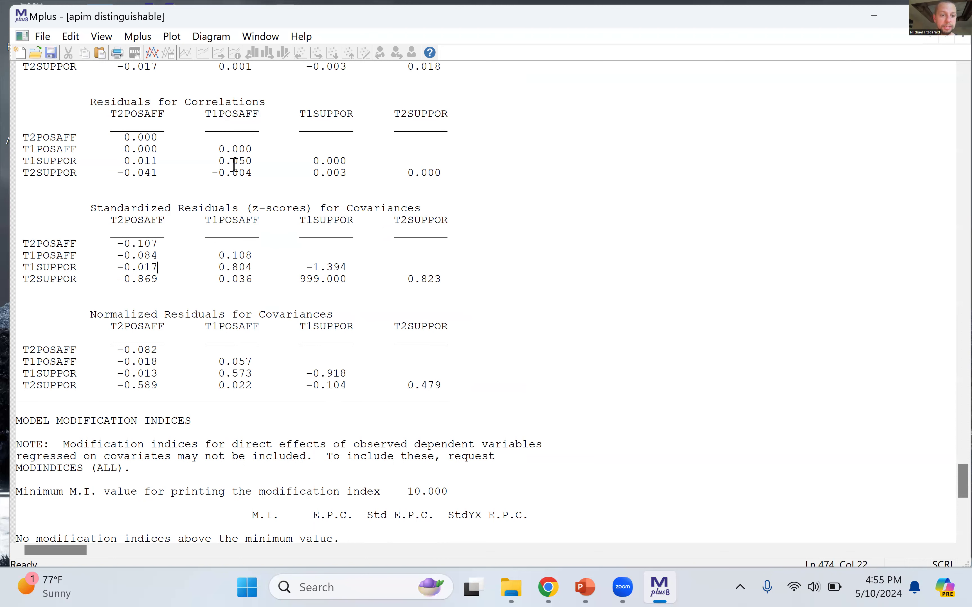
{"action": "left_click_drag", "start_coordinate": [221, 268], "coordinate": [253, 267]}
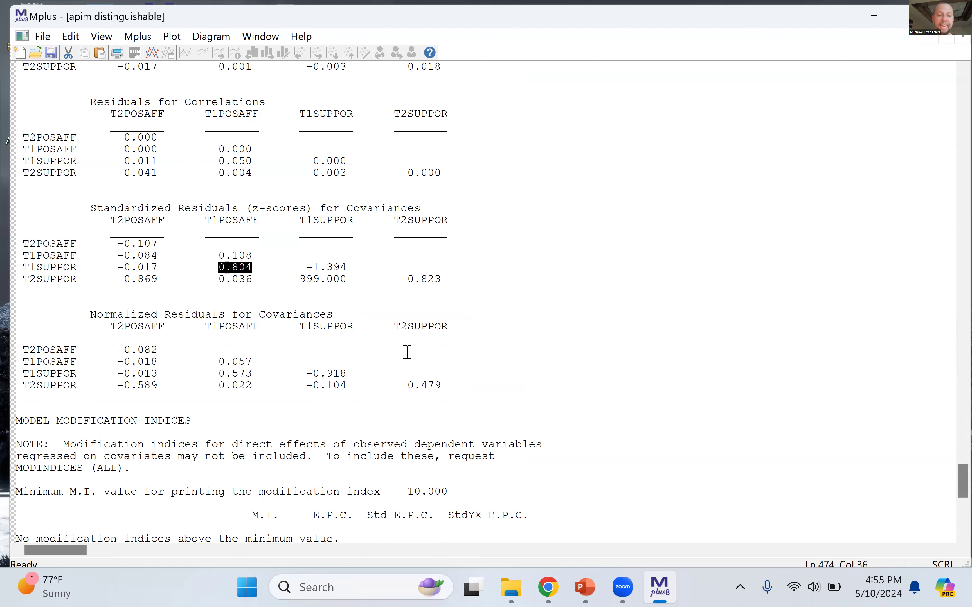
{"action": "right_click", "coordinate": [427, 357]}
{"action": "left_click", "coordinate": [368, 296]}
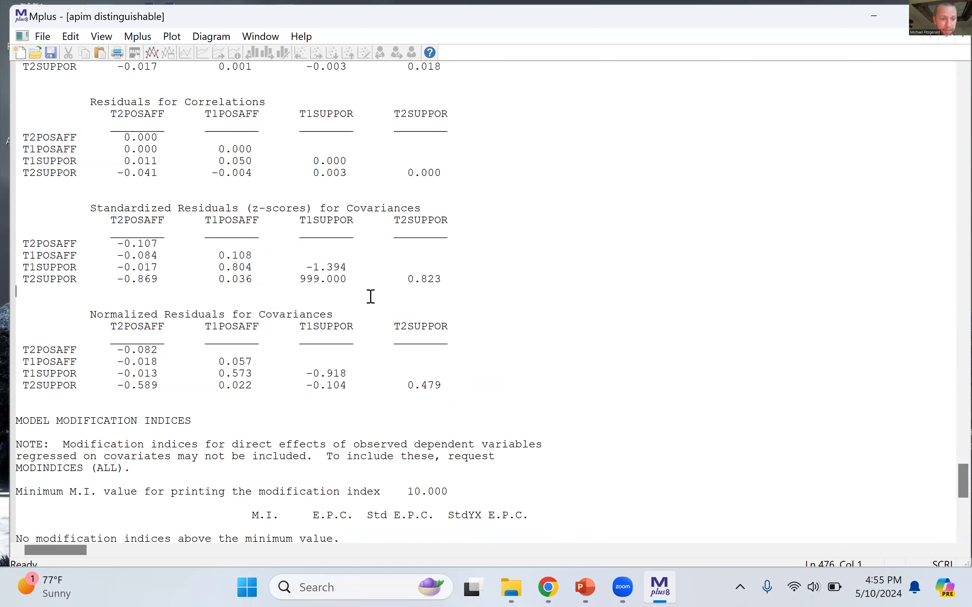
Inspect the standardized residual where the T1Support row and T1Support column meet
{"action": "left_click_drag", "start_coordinate": [305, 267], "coordinate": [347, 269]}
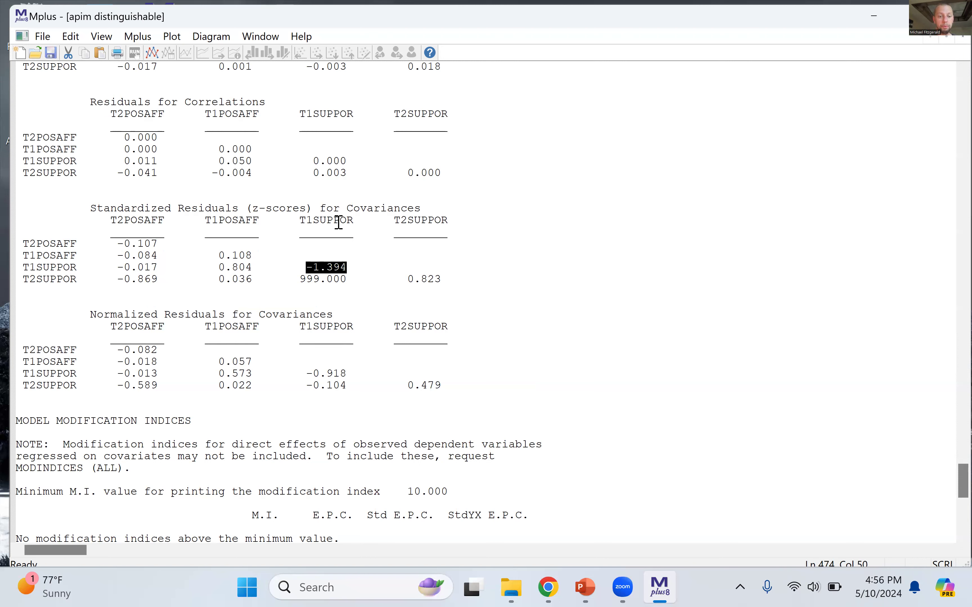
{"action": "left_click_drag", "start_coordinate": [299, 220], "coordinate": [346, 219]}
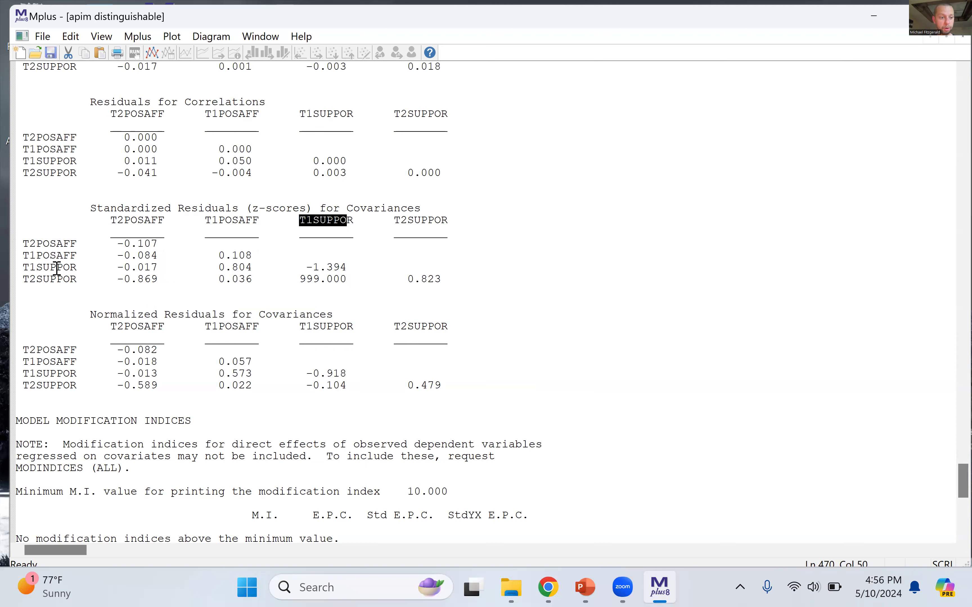
{"action": "left_click_drag", "start_coordinate": [77, 267], "coordinate": [16, 268]}
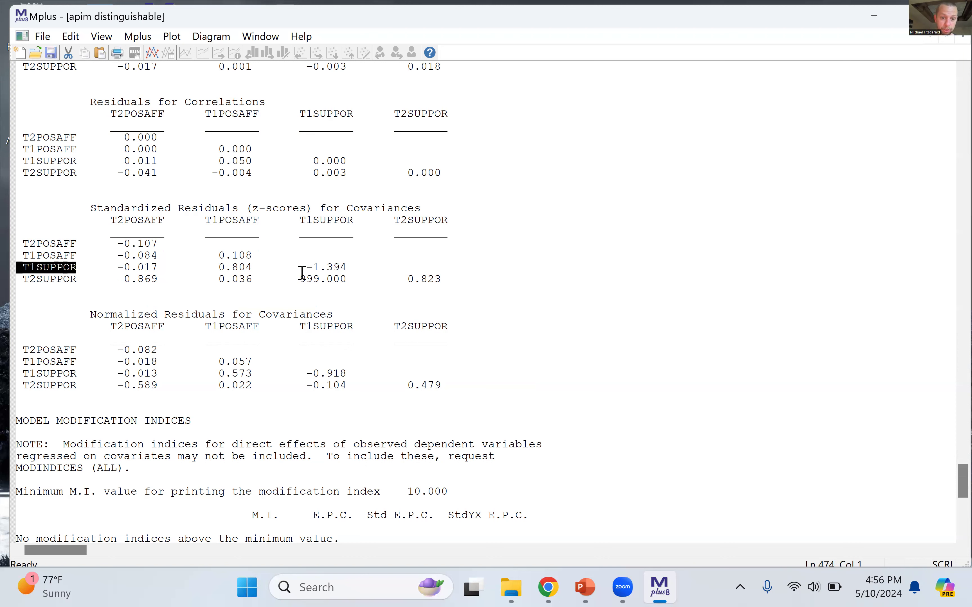
{"action": "left_click_drag", "start_coordinate": [299, 268], "coordinate": [351, 267]}
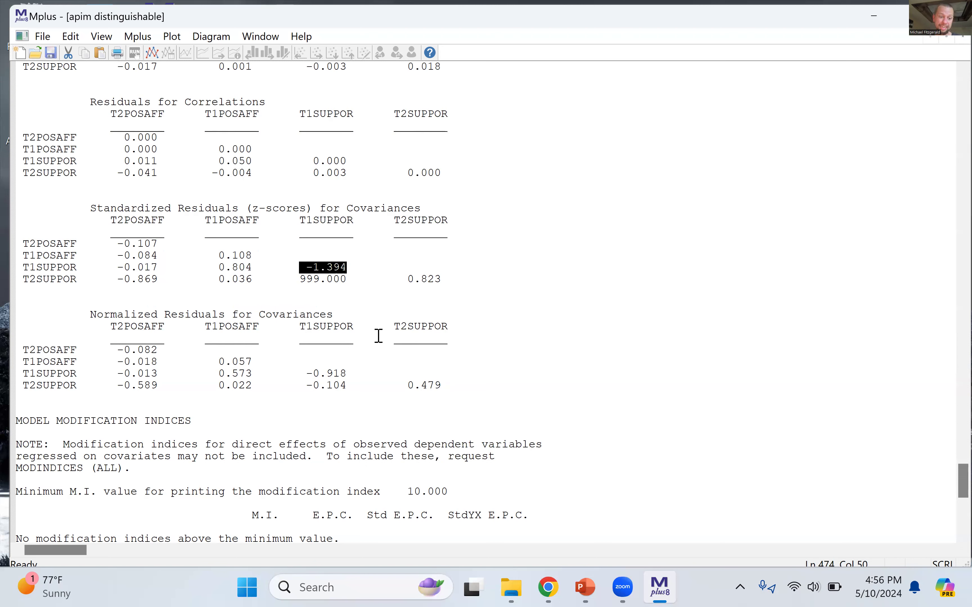
{"action": "left_click", "coordinate": [312, 331]}
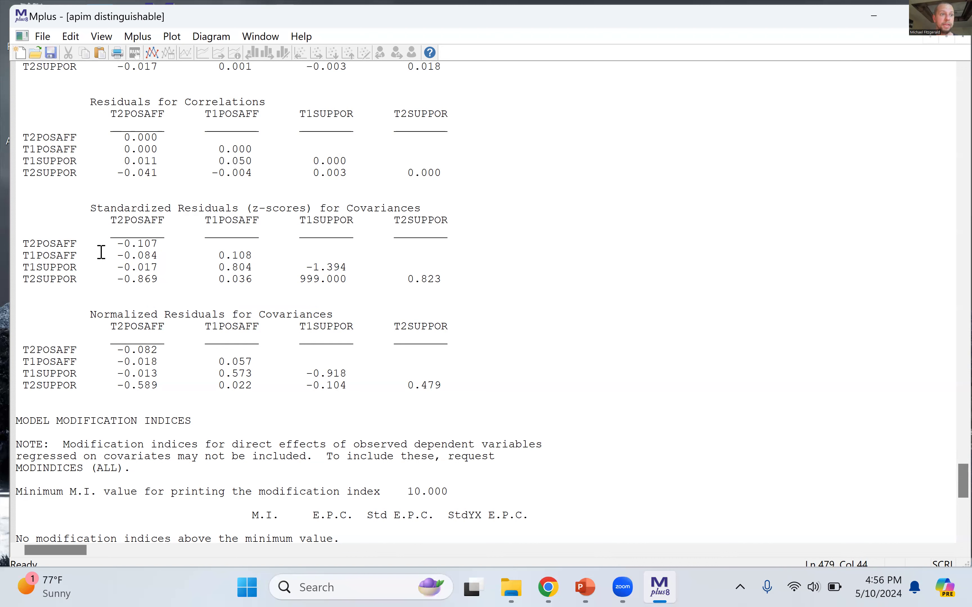
Review the whole Standardized Residuals (z-scores) for Covariances table, from its heading through the T2Support row
{"action": "left_click_drag", "start_coordinate": [90, 208], "coordinate": [432, 210]}
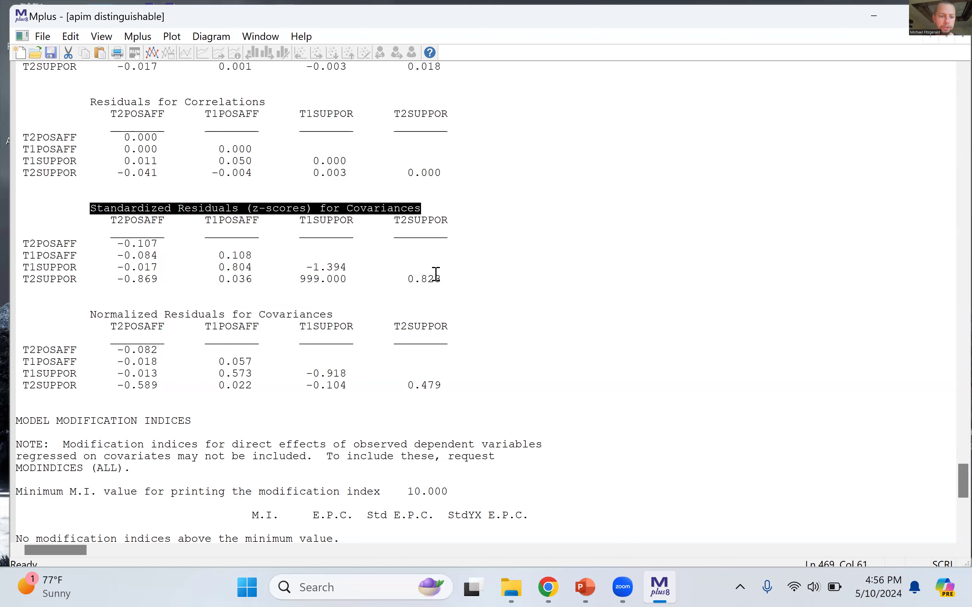
{"action": "left_click", "coordinate": [97, 249]}
{"action": "left_click_drag", "start_coordinate": [22, 244], "coordinate": [29, 244]}
{"action": "left_click_drag", "start_coordinate": [286, 280], "coordinate": [449, 289]}
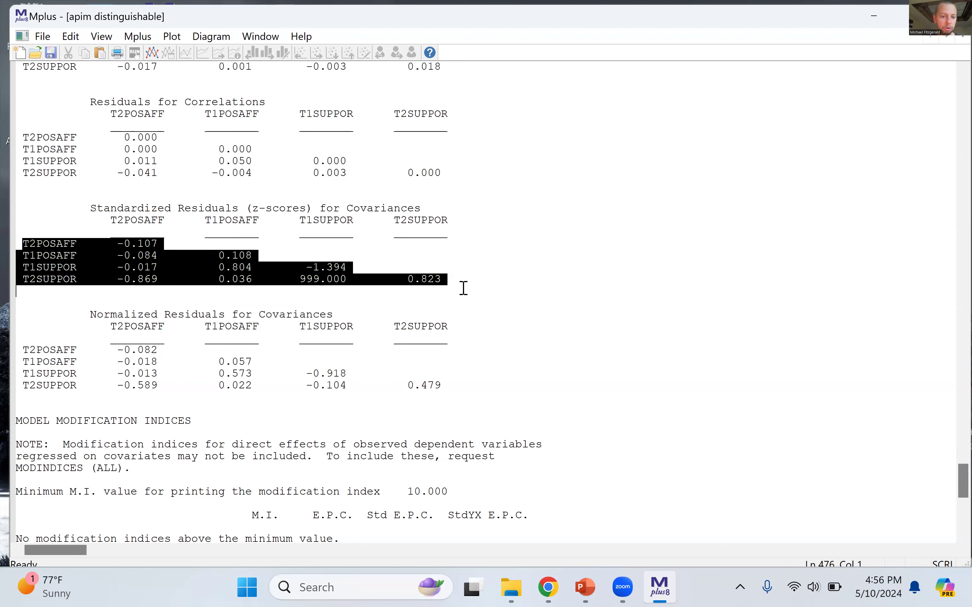
{"action": "left_click", "coordinate": [440, 294]}
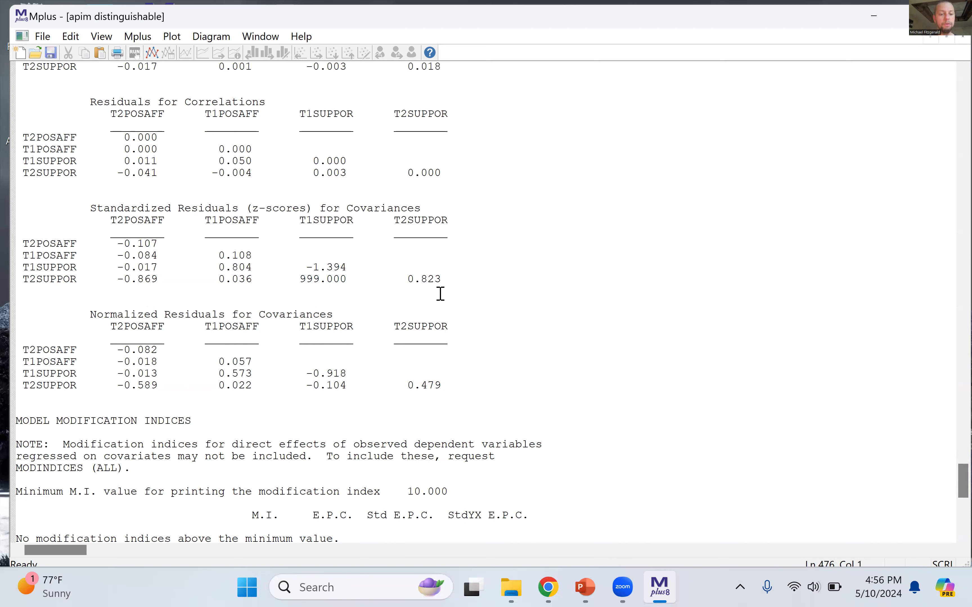
{"action": "left_click", "coordinate": [567, 211]}
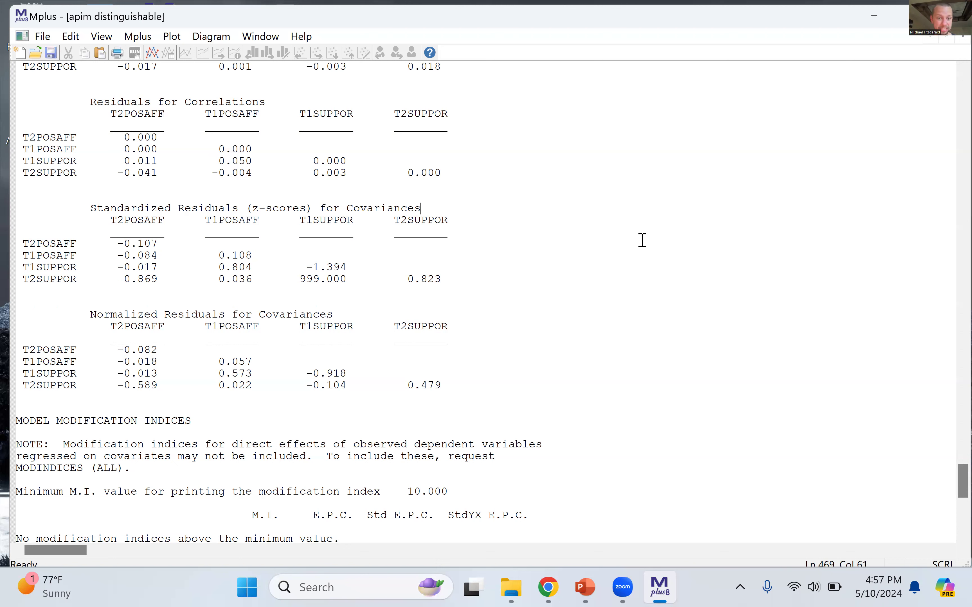
{"action": "left_click", "coordinate": [26, 202]}
{"action": "left_click_drag", "start_coordinate": [27, 203], "coordinate": [490, 288]}
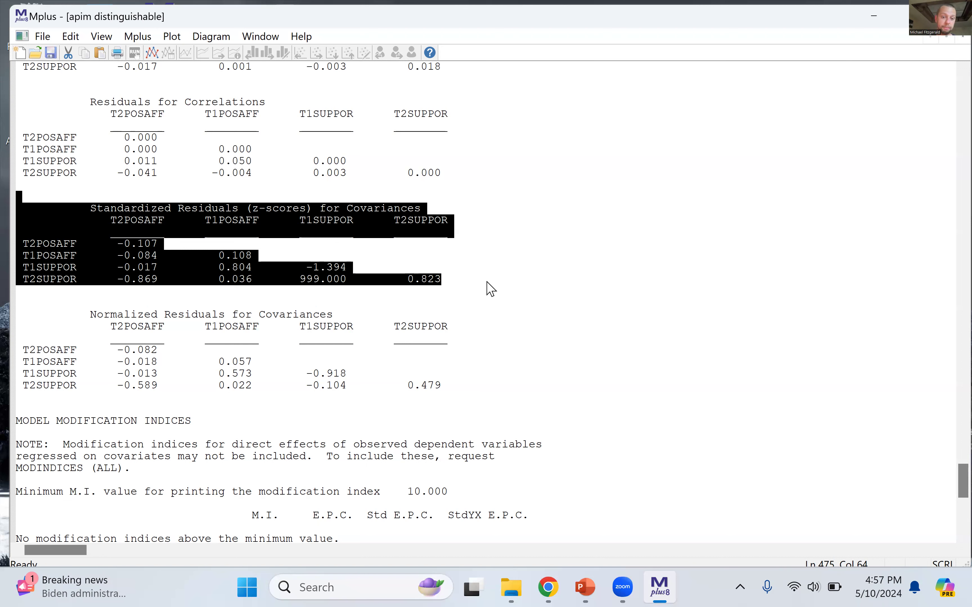
{"action": "left_click", "coordinate": [323, 260]}
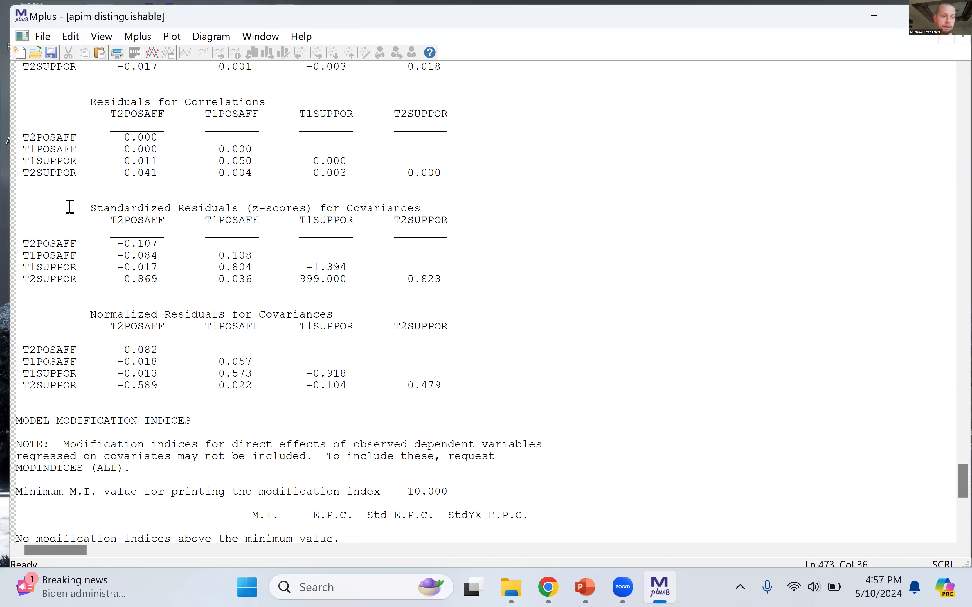
{"action": "left_click_drag", "start_coordinate": [24, 208], "coordinate": [450, 290]}
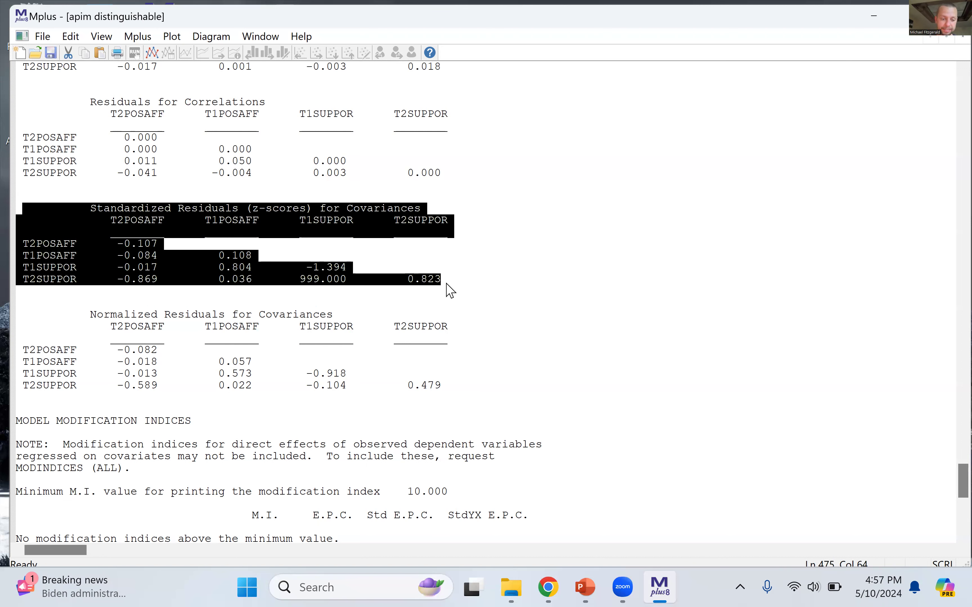
{"action": "left_click", "coordinate": [449, 285]}
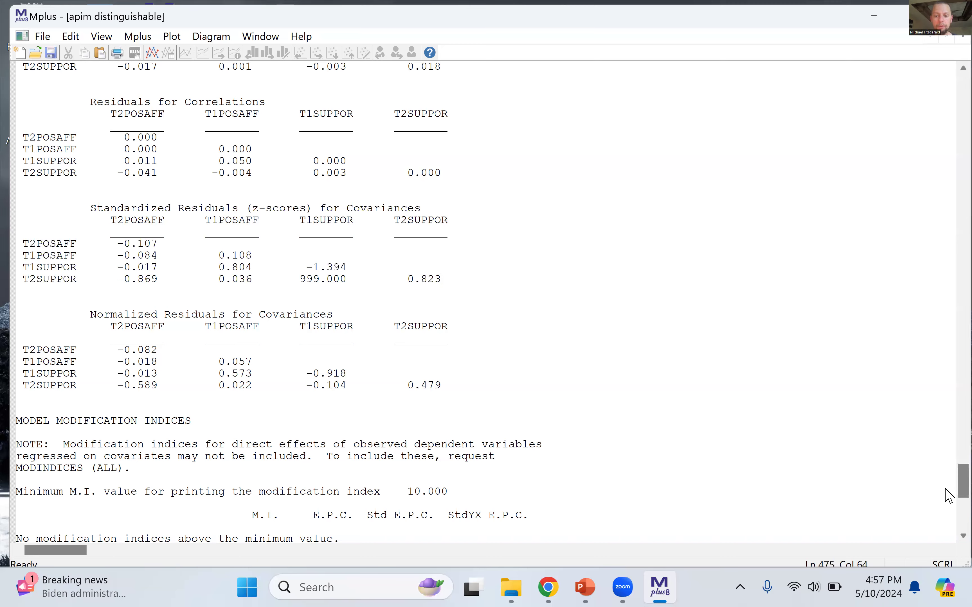
Return to the input instructions at the start of the output and check the indistinguishable dyads wording in the title
{"action": "left_click_drag", "start_coordinate": [945, 495], "coordinate": [943, 292]}
{"action": "scroll", "coordinate": [883, 132], "scroll_direction": "up", "scroll_amount": 20}
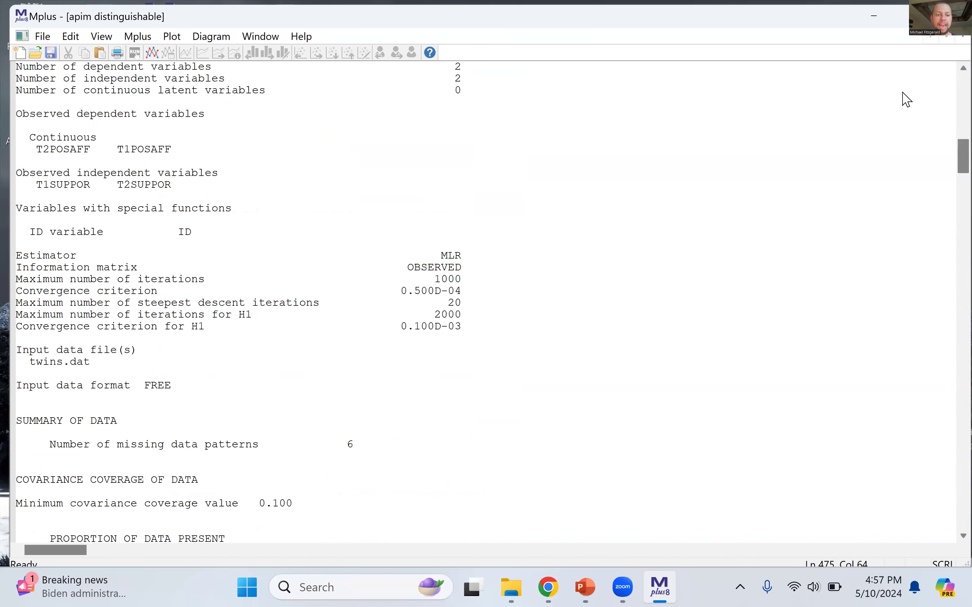
{"action": "scroll", "coordinate": [896, 64], "scroll_direction": "up", "scroll_amount": 20}
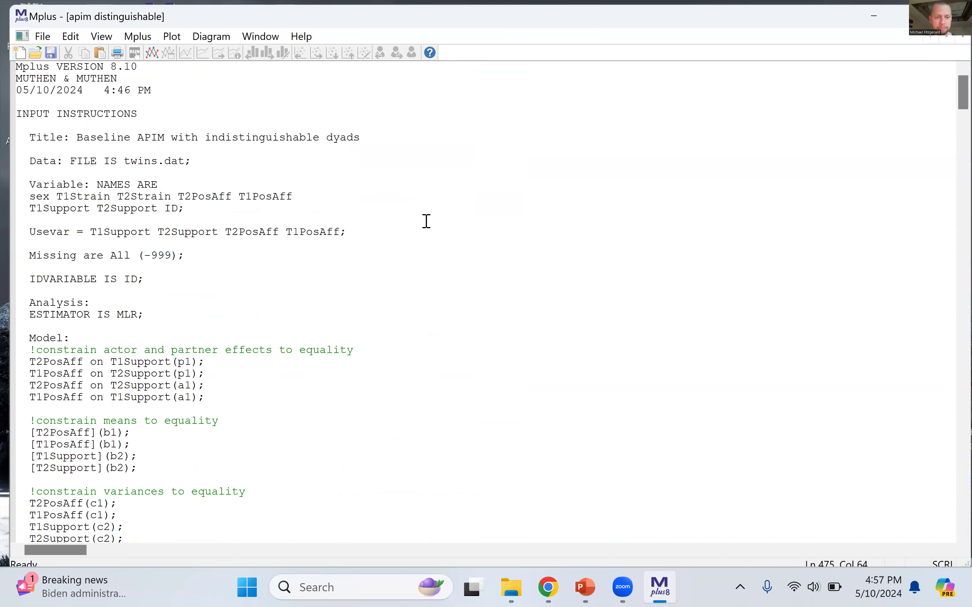
{"action": "double_click", "coordinate": [218, 139]}
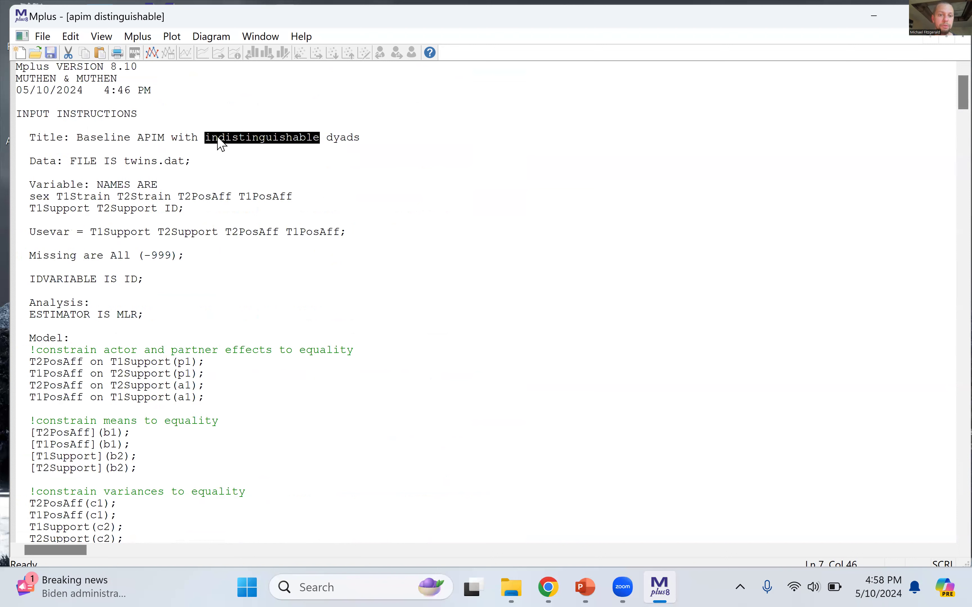
{"action": "left_click", "coordinate": [433, 316]}
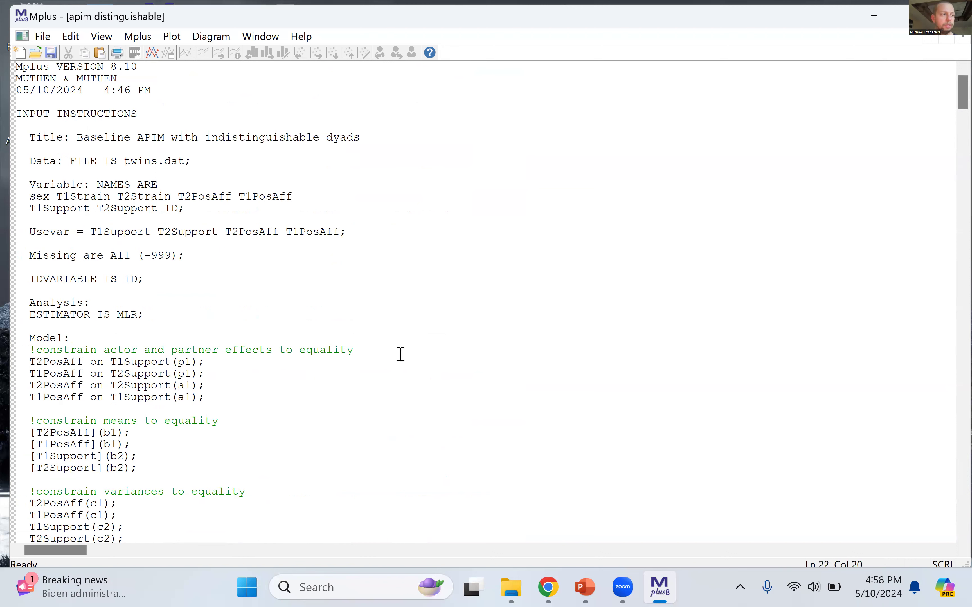